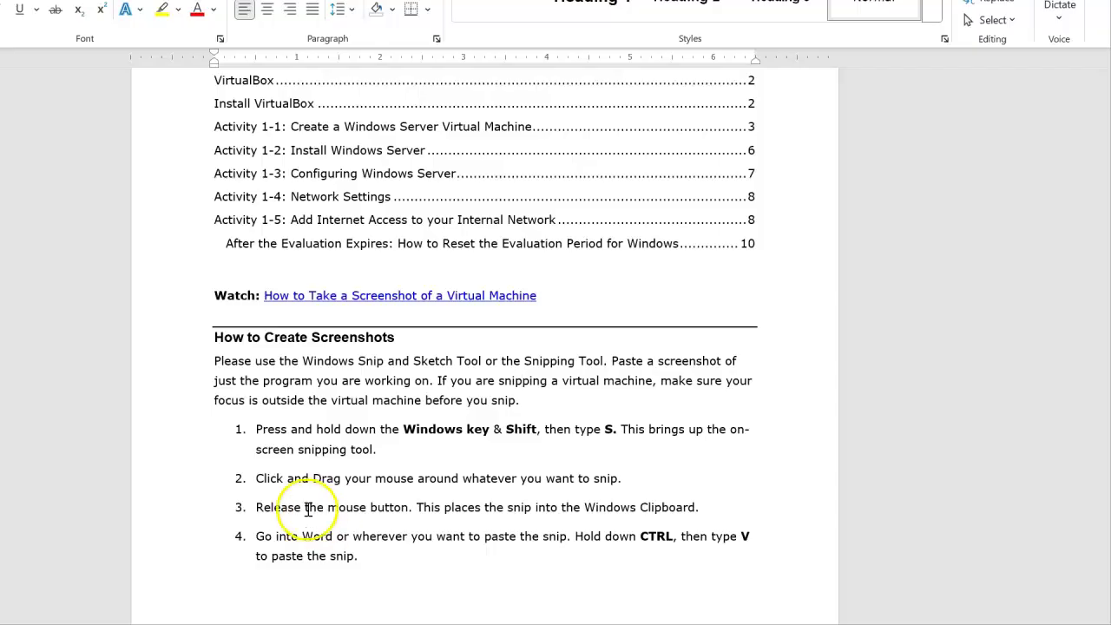
- Begin a region screenshot of the lab instructions area, then cancel the capture
{"action": "key", "text": "Print"}
{"action": "left_click_drag", "start_coordinate": [177, 266], "coordinate": [770, 567]}
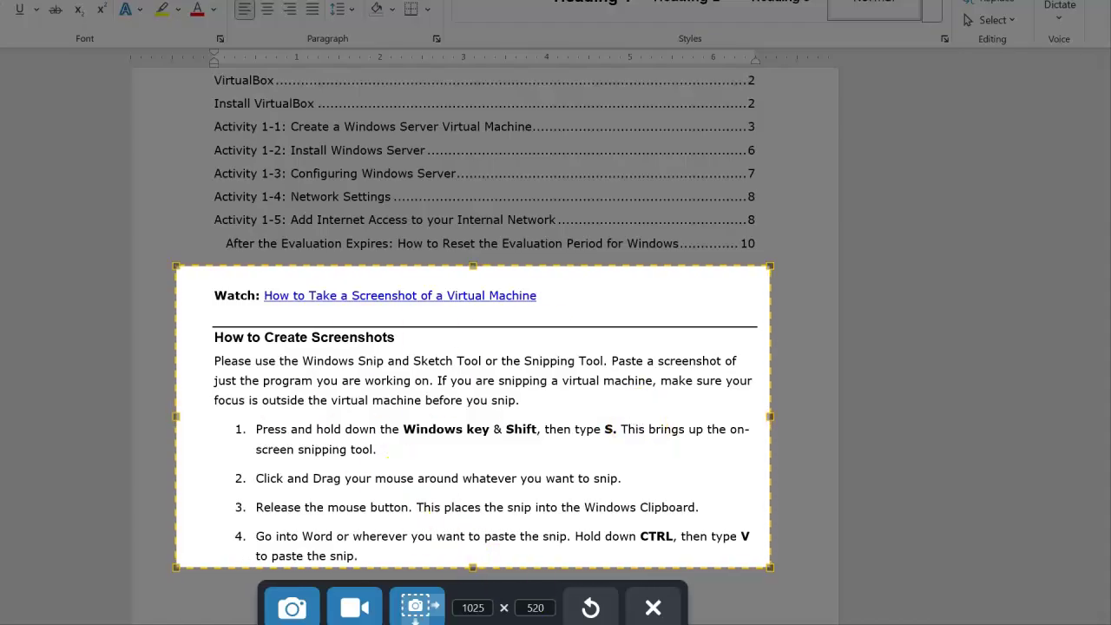
{"action": "left_click", "coordinate": [653, 608]}
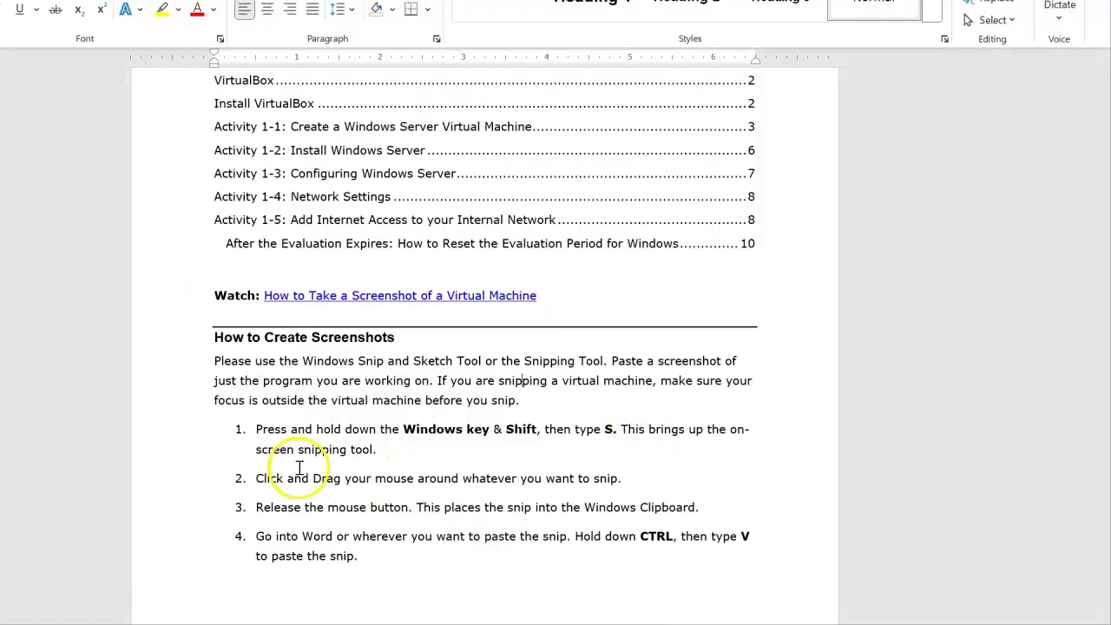
- Scroll to Download Windows Server 2025 Evaluation and follow the microsoft.com evalcenter link
{"action": "scroll", "coordinate": [295, 473], "scroll_direction": "down", "scroll_amount": 5}
{"action": "scroll", "coordinate": [297, 473], "scroll_direction": "down", "scroll_amount": 3}
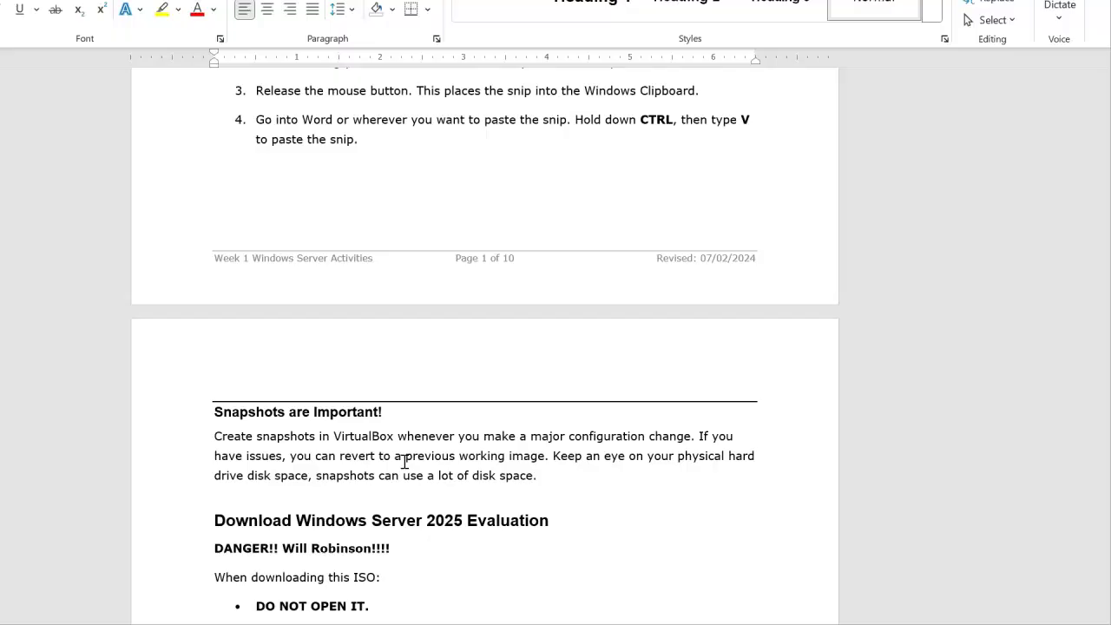
{"action": "scroll", "coordinate": [403, 461], "scroll_direction": "down", "scroll_amount": 4}
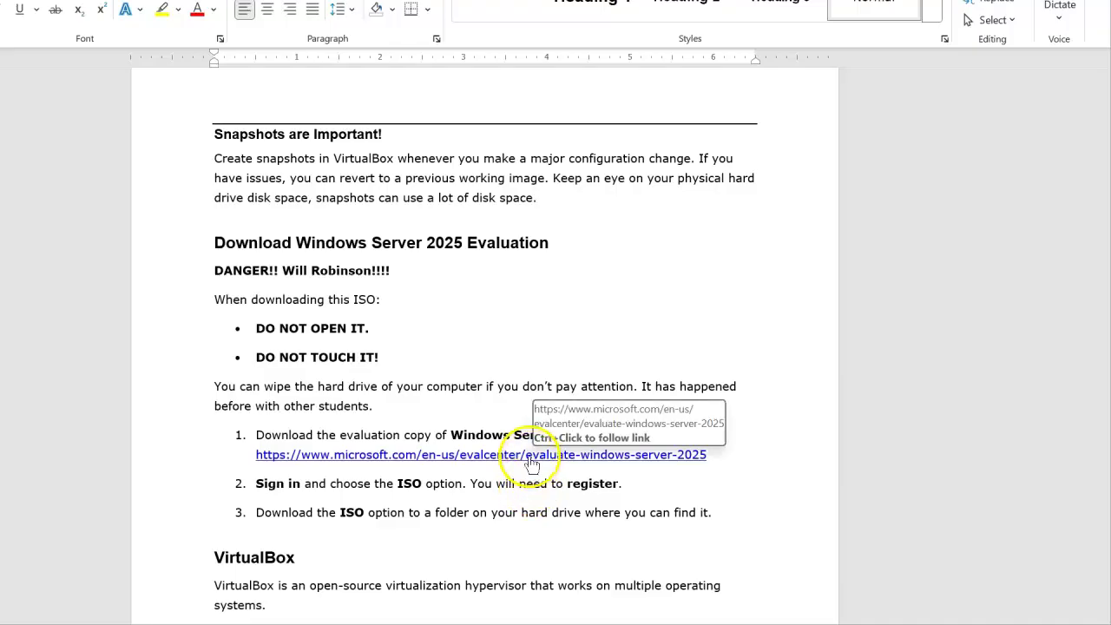
{"action": "left_click", "coordinate": [529, 461], "text": "ctrl"}
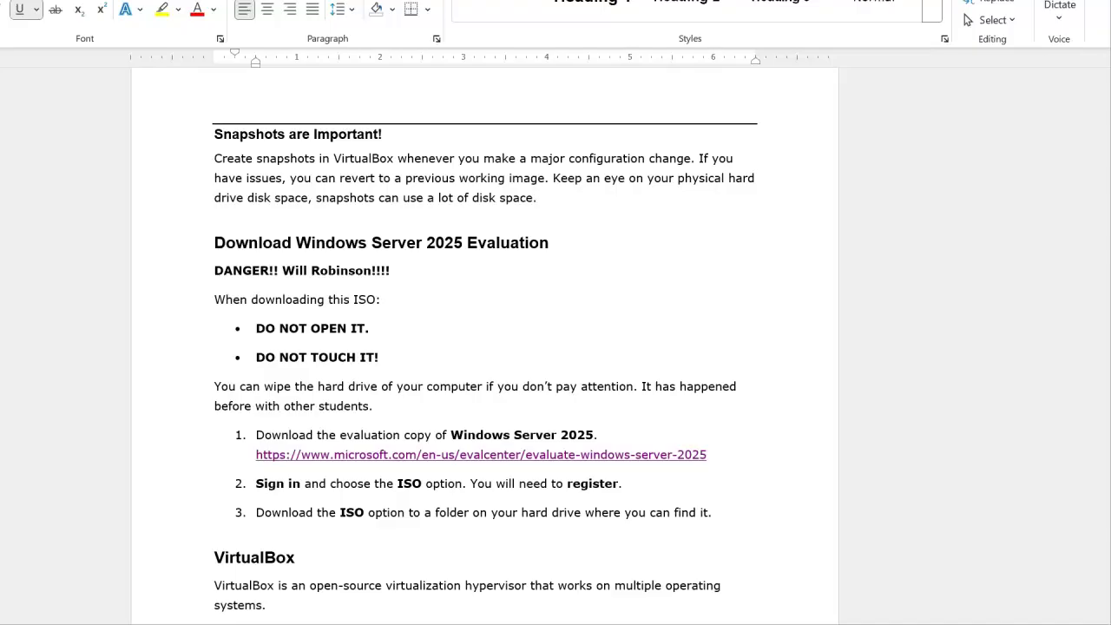
{"action": "mouse_move", "coordinate": [2, 46]}
{"action": "left_mouse_down"}
{"action": "mouse_move", "coordinate": [730, 3]}
{"action": "mouse_move", "coordinate": [2, 43]}
{"action": "left_mouse_up"}
- View the Windows Server 2025 ISO registration form, close its Trial tab, and return to Word
{"action": "left_click_drag", "start_coordinate": [2, 43], "coordinate": [885, 4]}
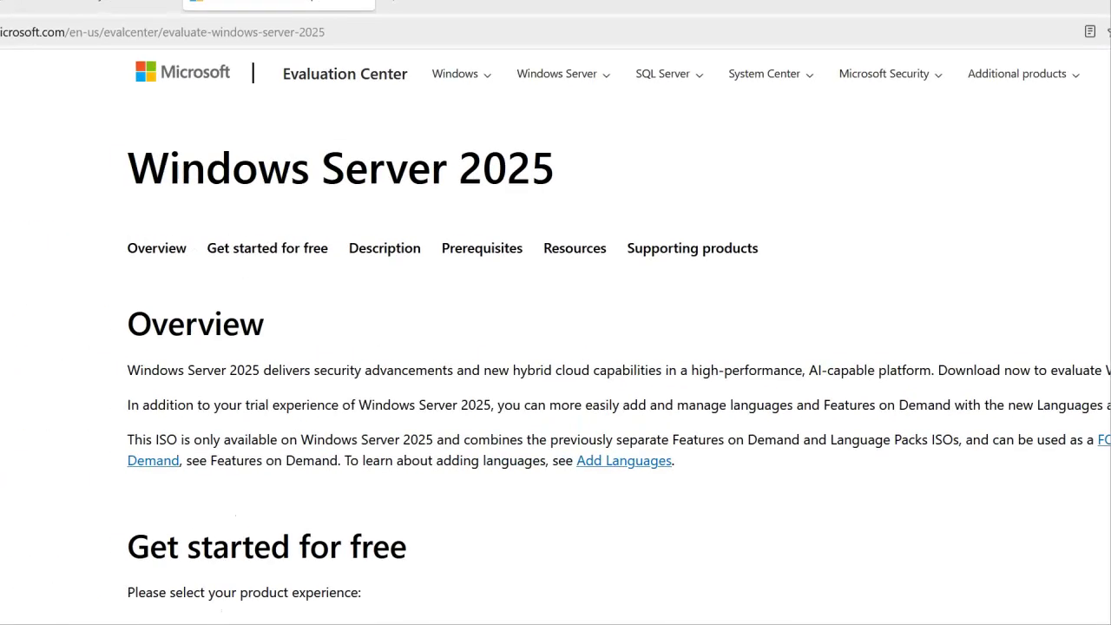
{"action": "scroll", "coordinate": [555, 347], "scroll_direction": "down", "scroll_amount": 3}
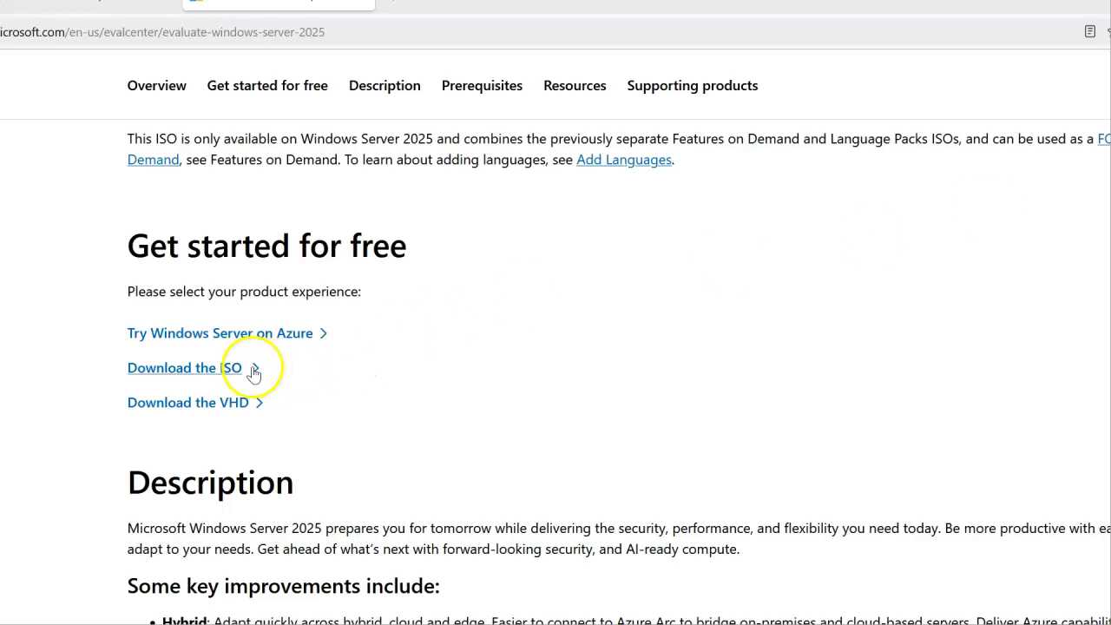
{"action": "left_click", "coordinate": [206, 367]}
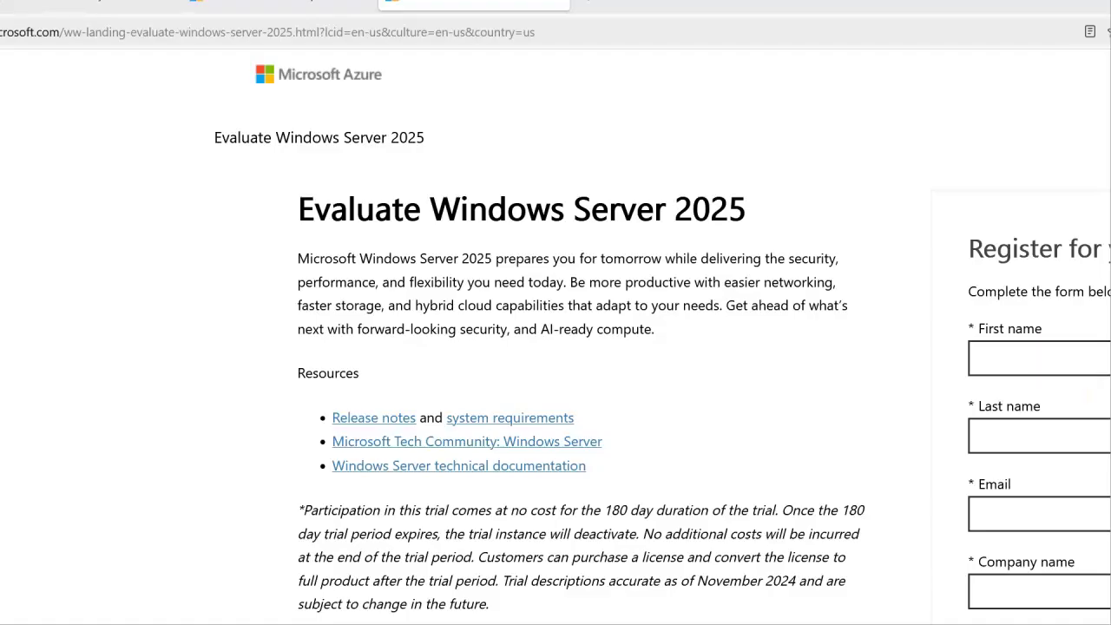
{"action": "scroll", "coordinate": [910, 320], "scroll_direction": "down", "scroll_amount": 3}
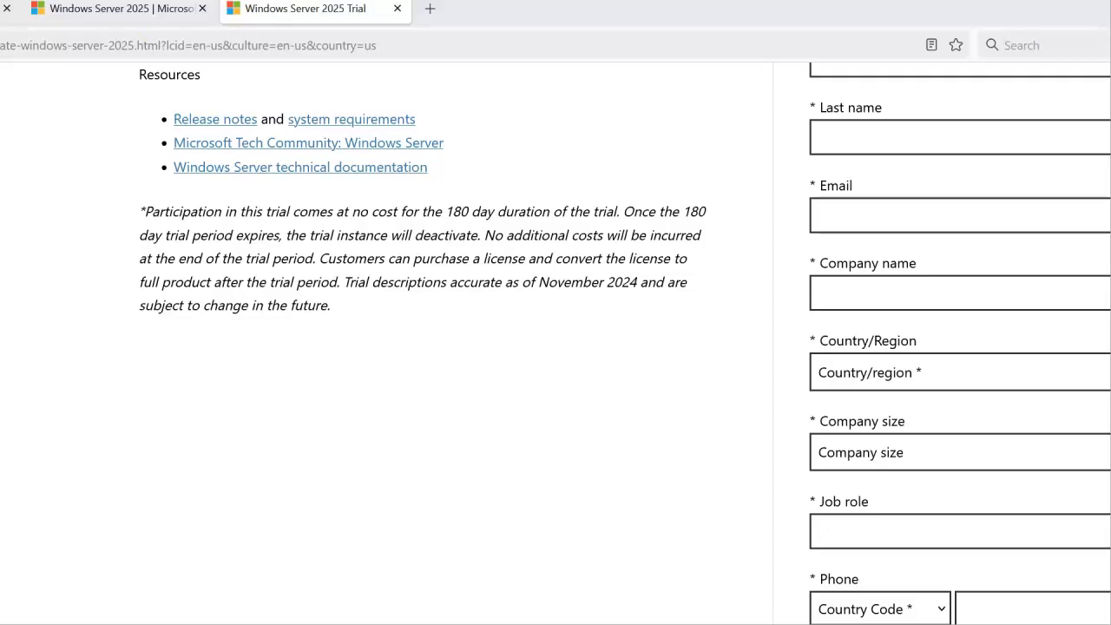
{"action": "left_click", "coordinate": [393, 10]}
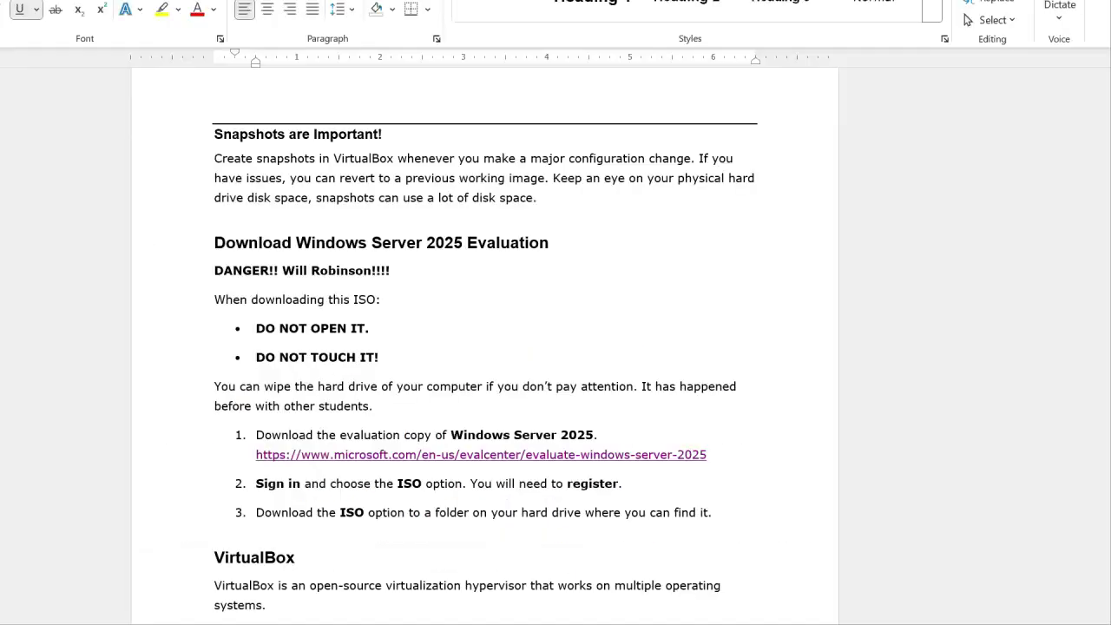
{"action": "left_click", "coordinate": [600, 303]}
{"action": "scroll", "coordinate": [468, 577], "scroll_direction": "down", "scroll_amount": 2}
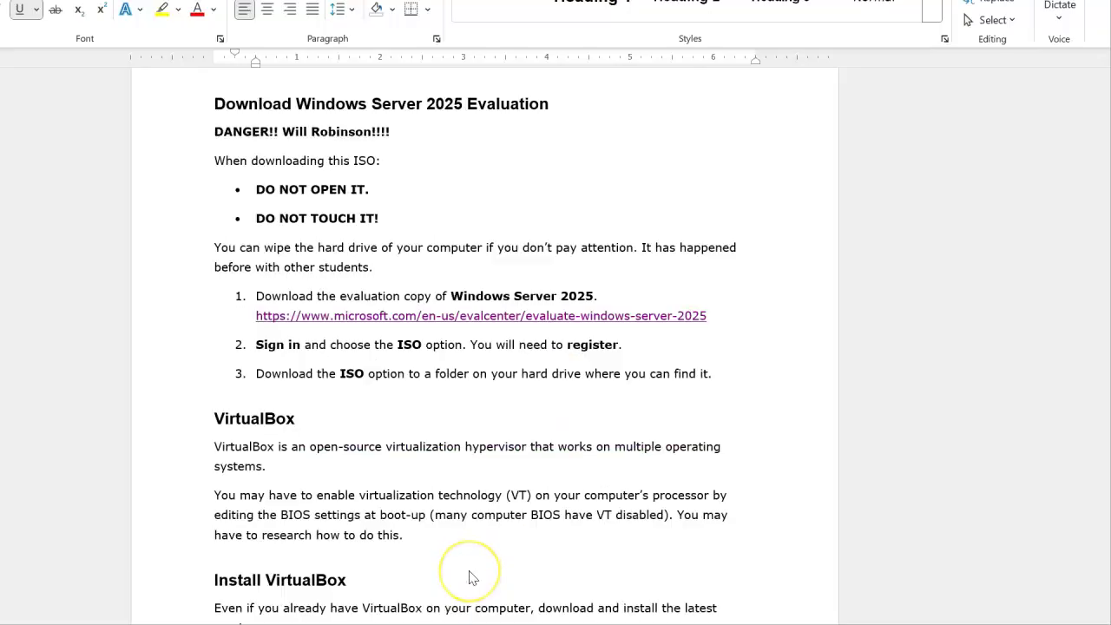
{"action": "scroll", "coordinate": [469, 577], "scroll_direction": "down", "scroll_amount": 2}
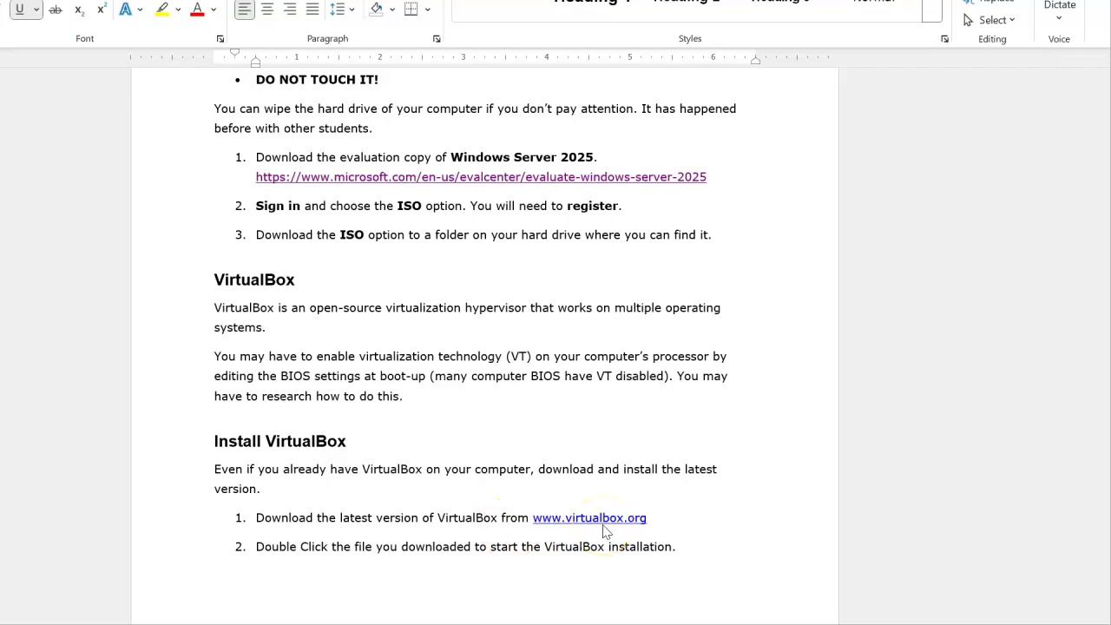
{"action": "scroll", "coordinate": [605, 532], "scroll_direction": "down", "scroll_amount": 2}
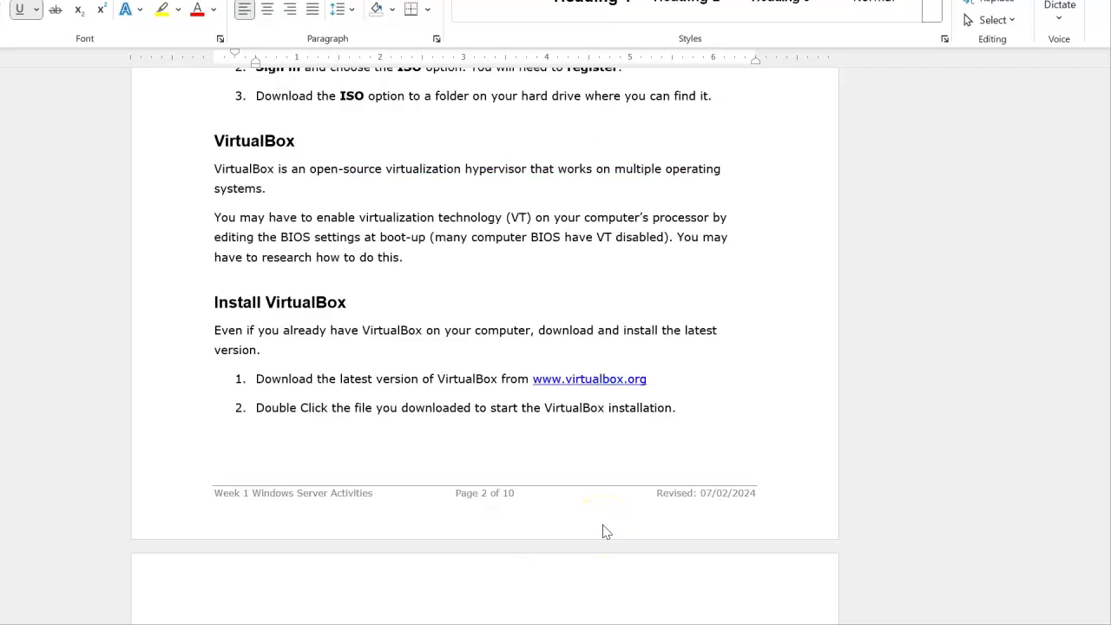
{"action": "scroll", "coordinate": [606, 532], "scroll_direction": "down", "scroll_amount": 2}
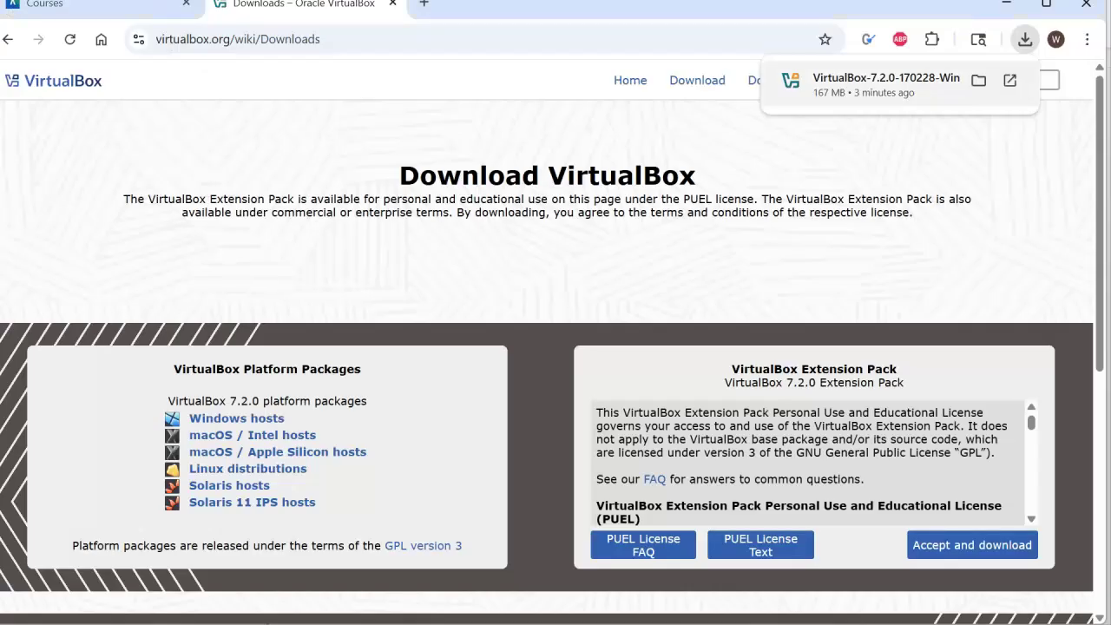
- Search 'virtual', go to the Oracle VirtualBox site, and download the 7.2.0 Windows hosts installer
{"action": "left_click", "coordinate": [293, 41]}
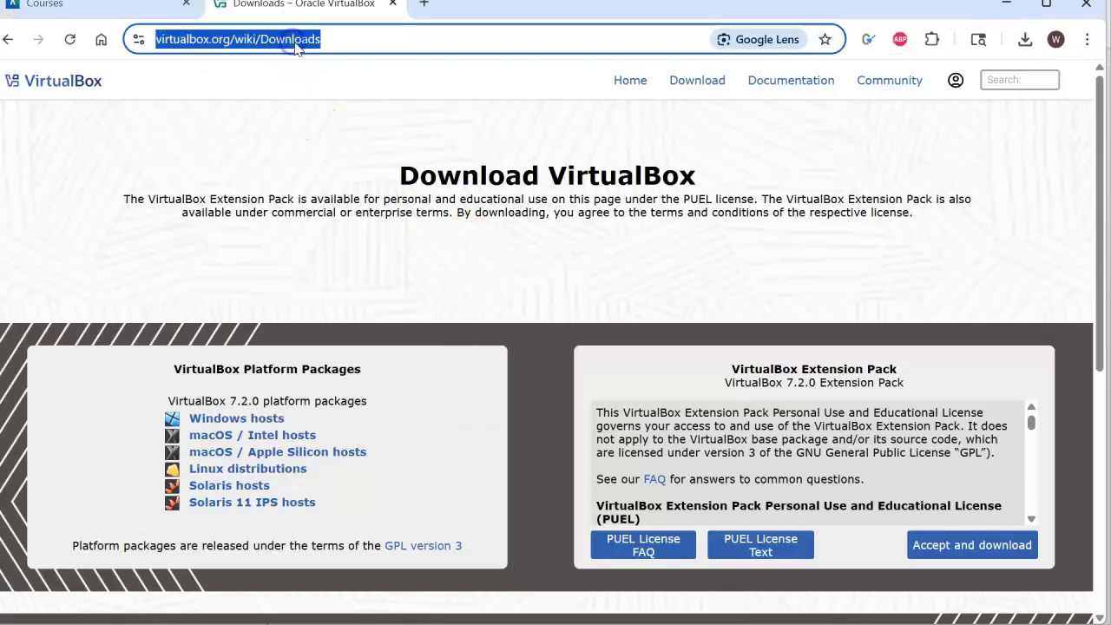
{"action": "type", "text": "virtual"}
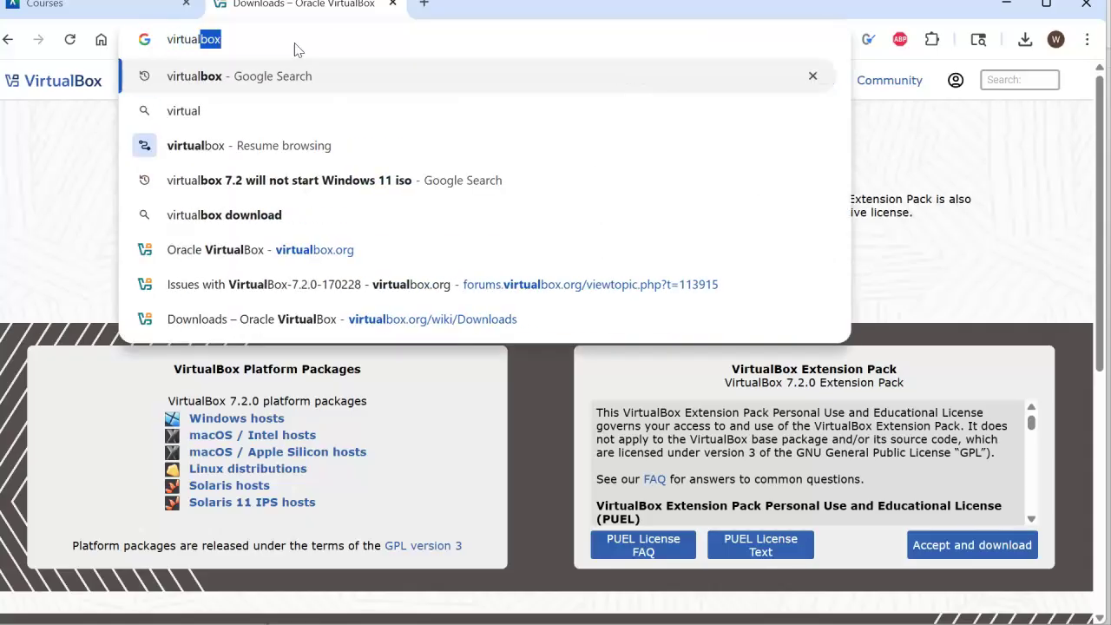
{"action": "key", "text": "Return"}
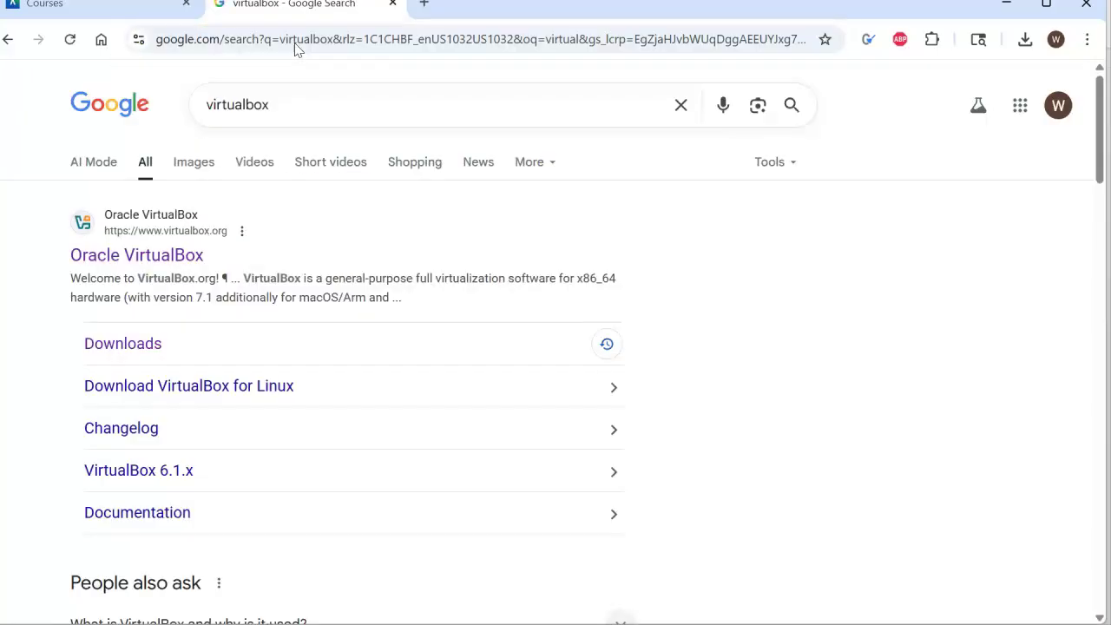
{"action": "left_click", "coordinate": [158, 255]}
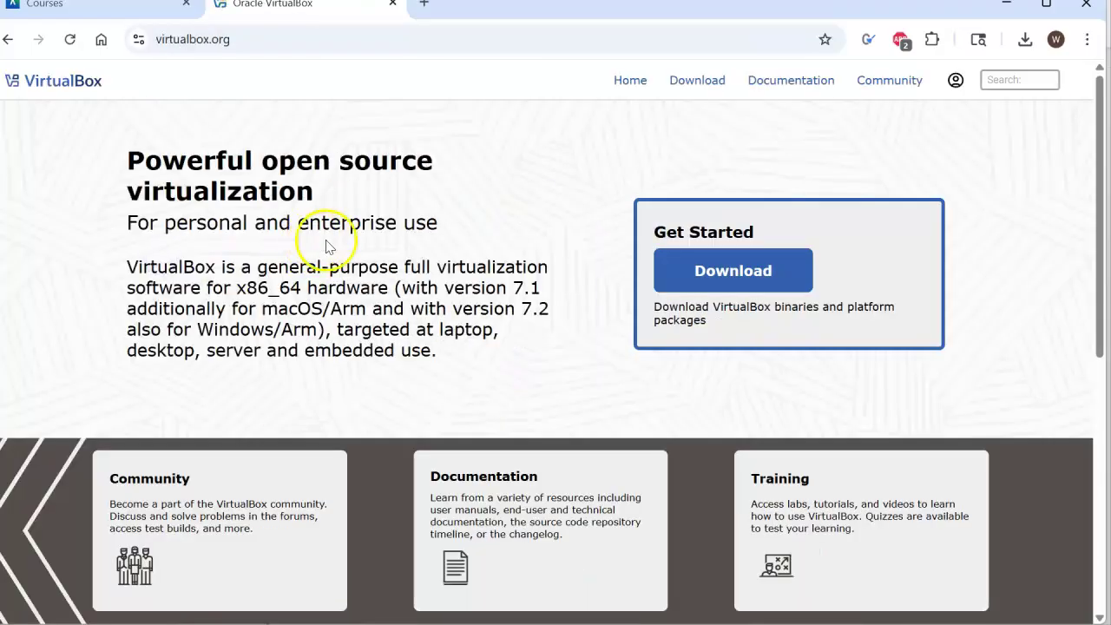
{"action": "left_click", "coordinate": [712, 276]}
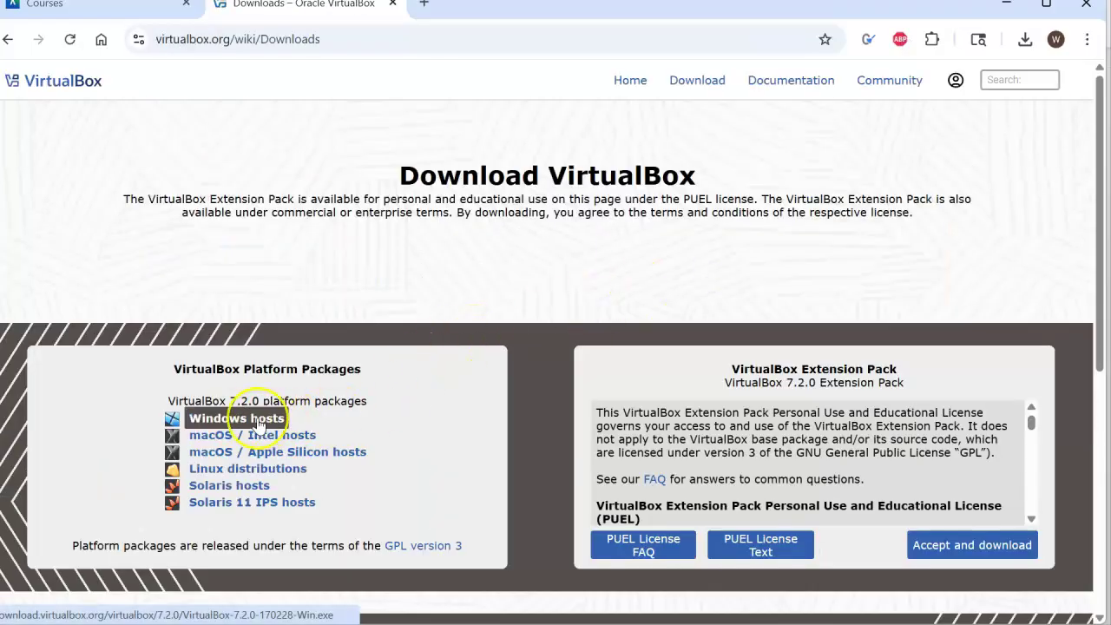
{"action": "left_click", "coordinate": [258, 420]}
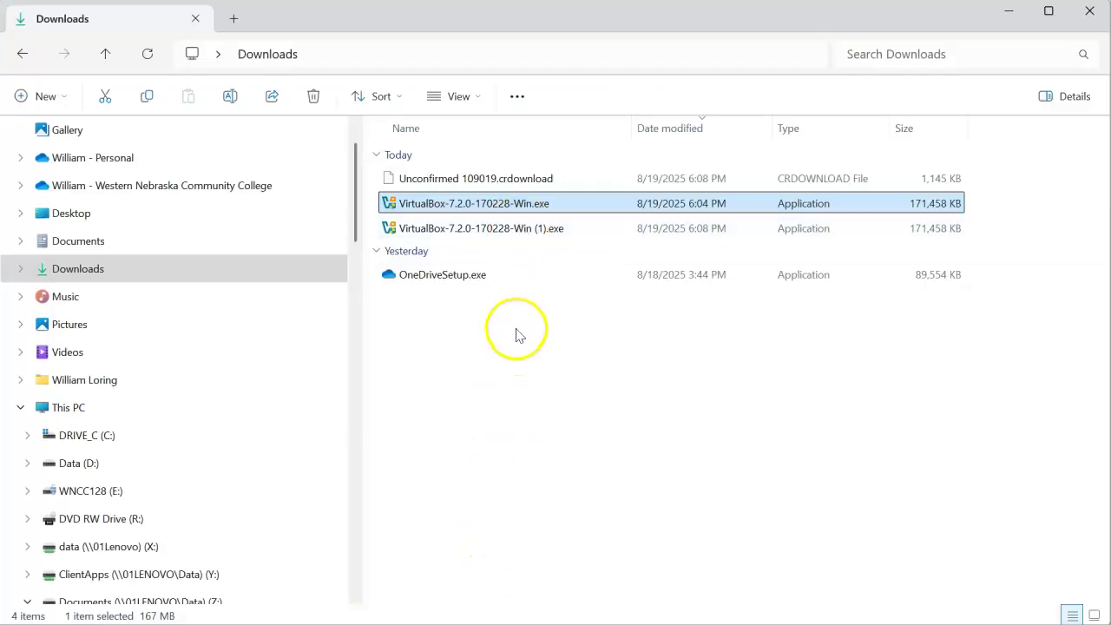
- Delete OneDriveSetup.exe from Downloads and select VirtualBox-7.2.0-170228-Win.exe
{"action": "left_click", "coordinate": [438, 274]}
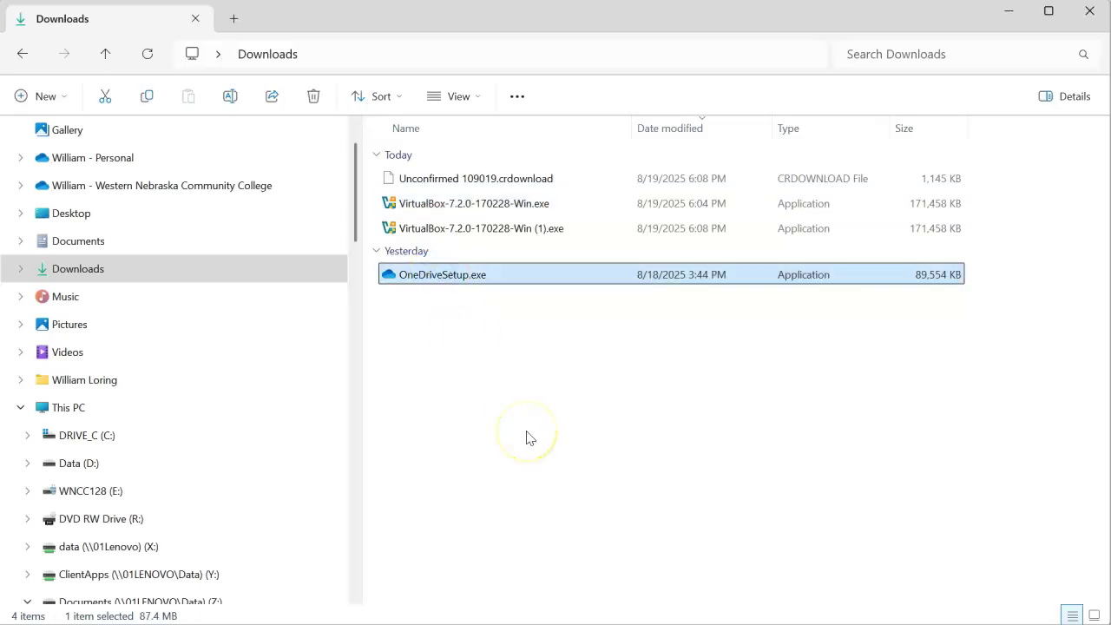
{"action": "key", "text": "Delete"}
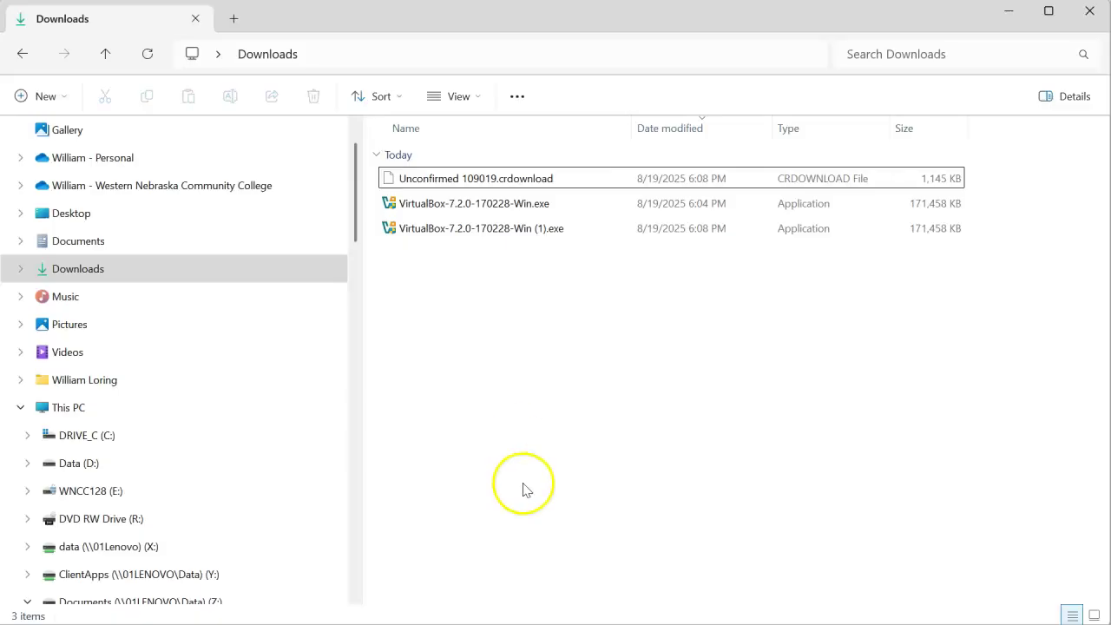
{"action": "left_click", "coordinate": [488, 205]}
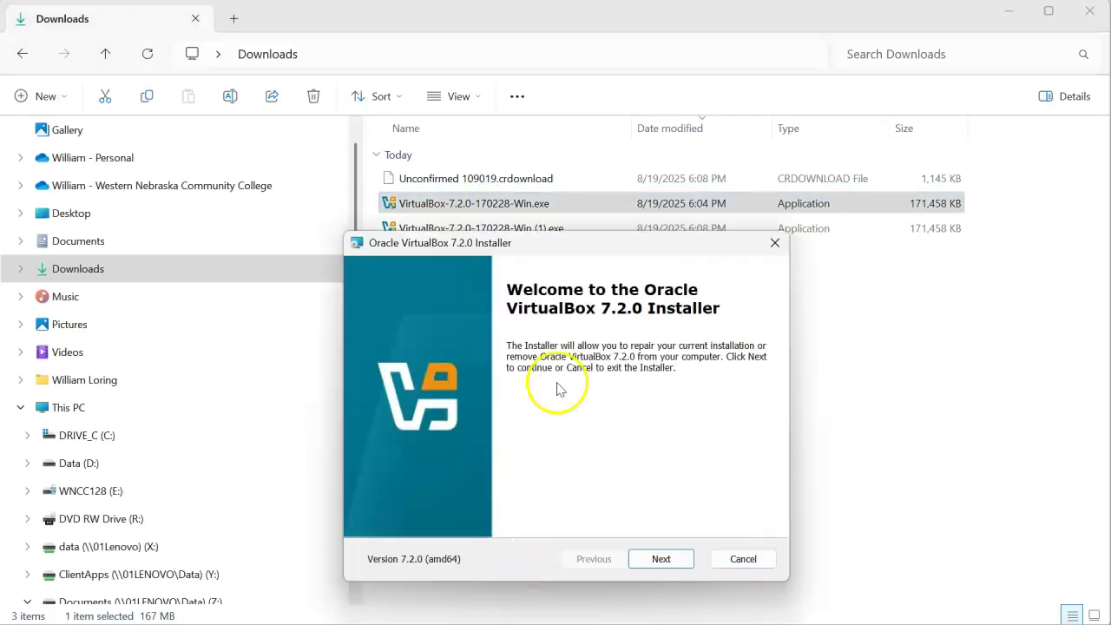
- Uninstall the existing Oracle VirtualBox 7.2.0 through the installer's Remove option
{"action": "left_click_drag", "start_coordinate": [578, 244], "coordinate": [564, 141]}
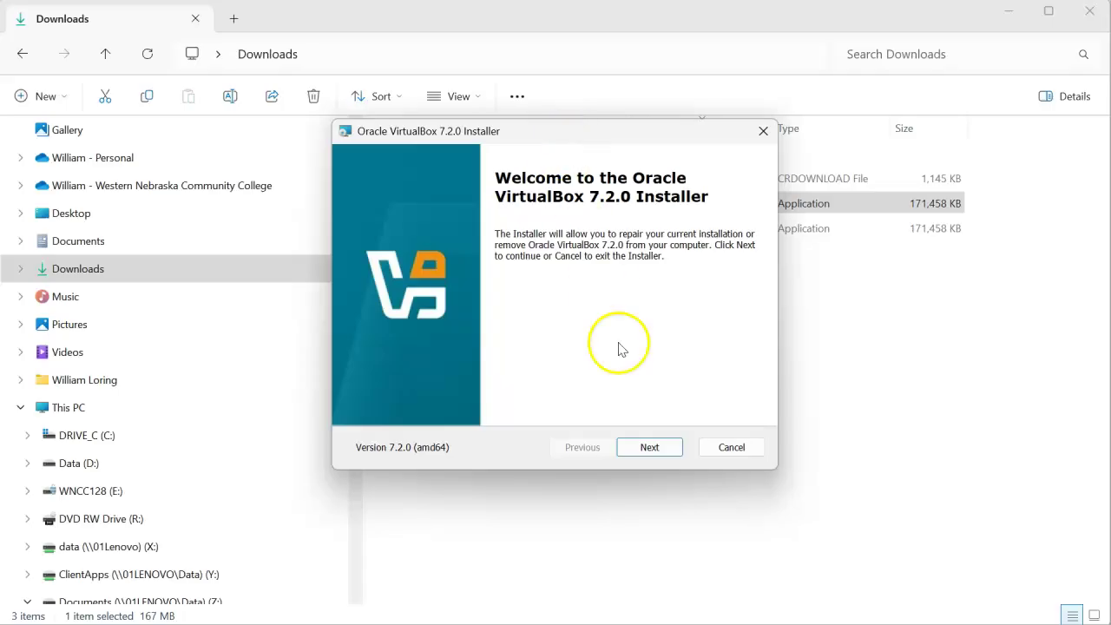
{"action": "left_click", "coordinate": [651, 447]}
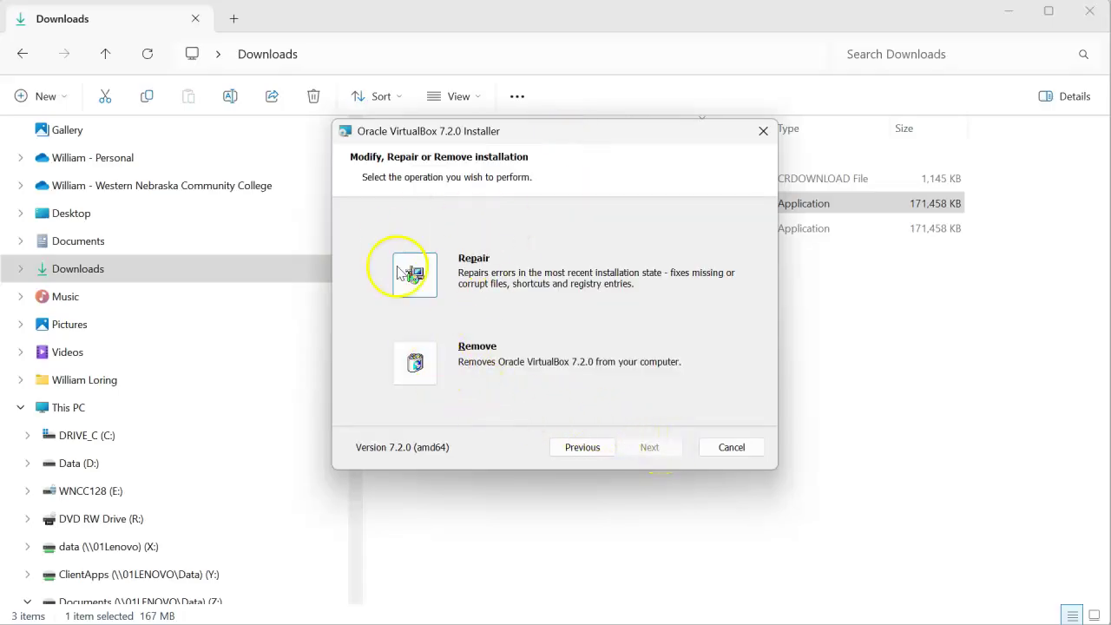
{"action": "left_click", "coordinate": [414, 363]}
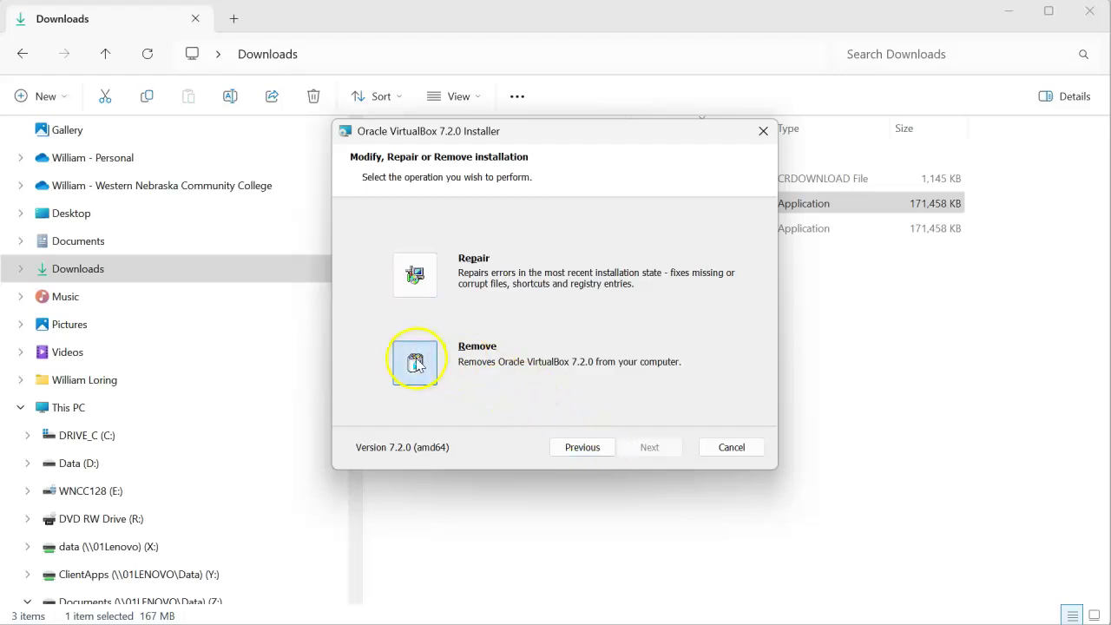
{"action": "left_click", "coordinate": [648, 447]}
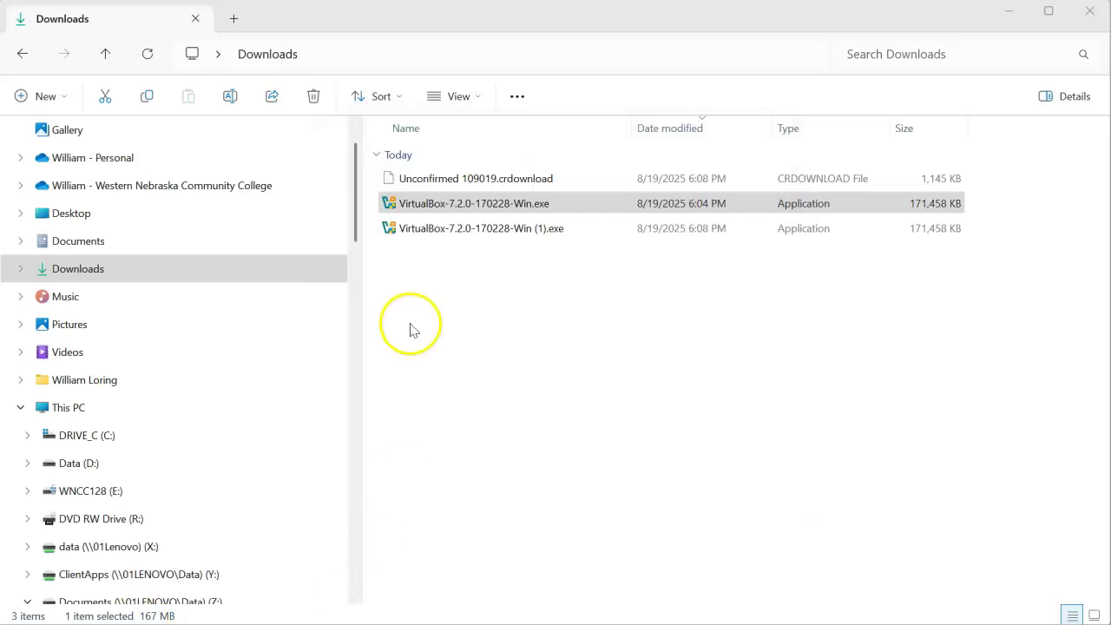
{"action": "left_click", "coordinate": [440, 214]}
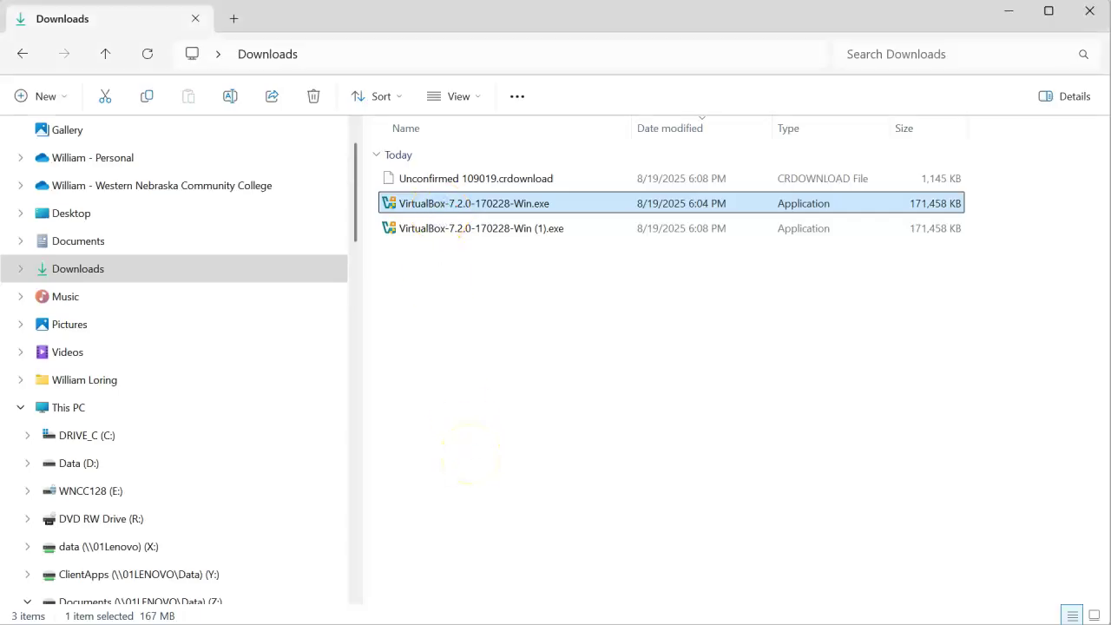
- Run the VirtualBox 7.2.0 installer, accept the license, and exclude Python Support
{"action": "key", "text": "Return"}
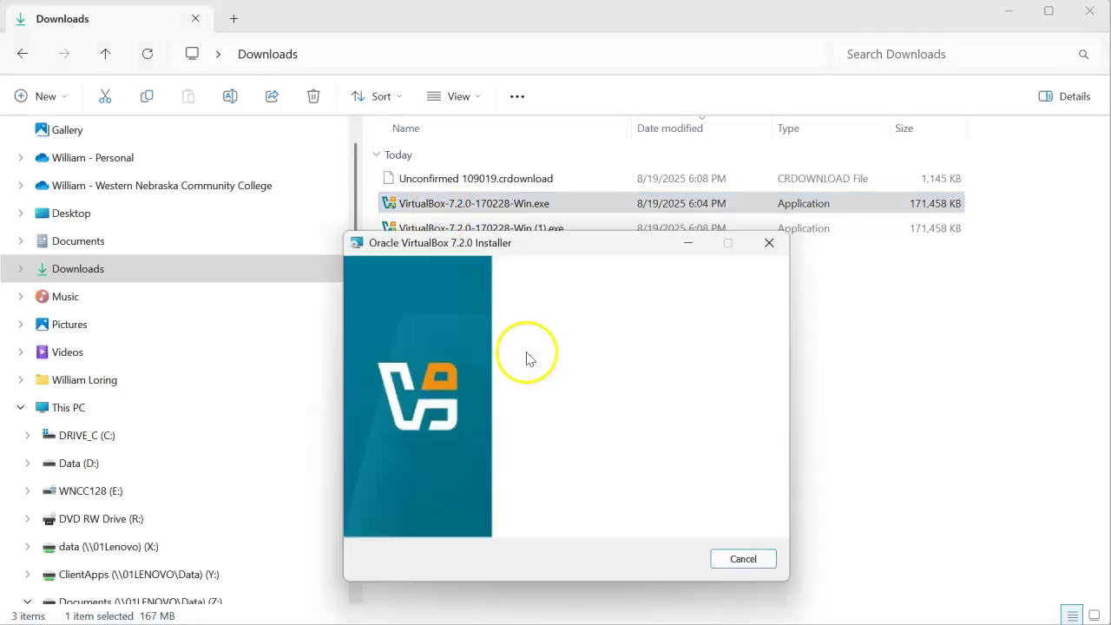
{"action": "left_click_drag", "start_coordinate": [540, 236], "coordinate": [514, 179]}
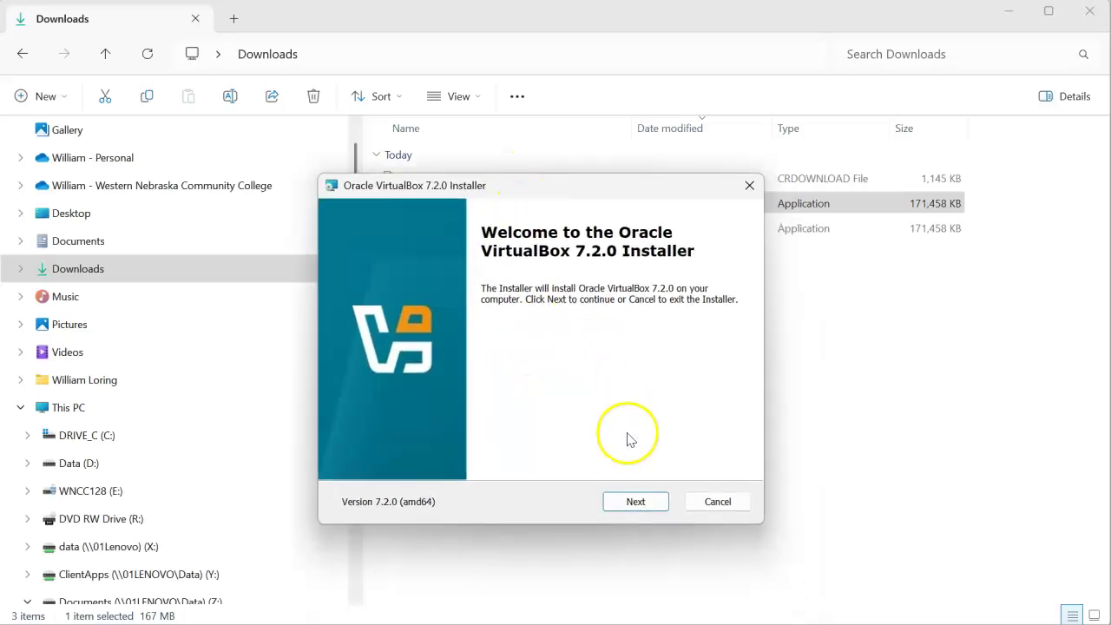
{"action": "left_click", "coordinate": [634, 500]}
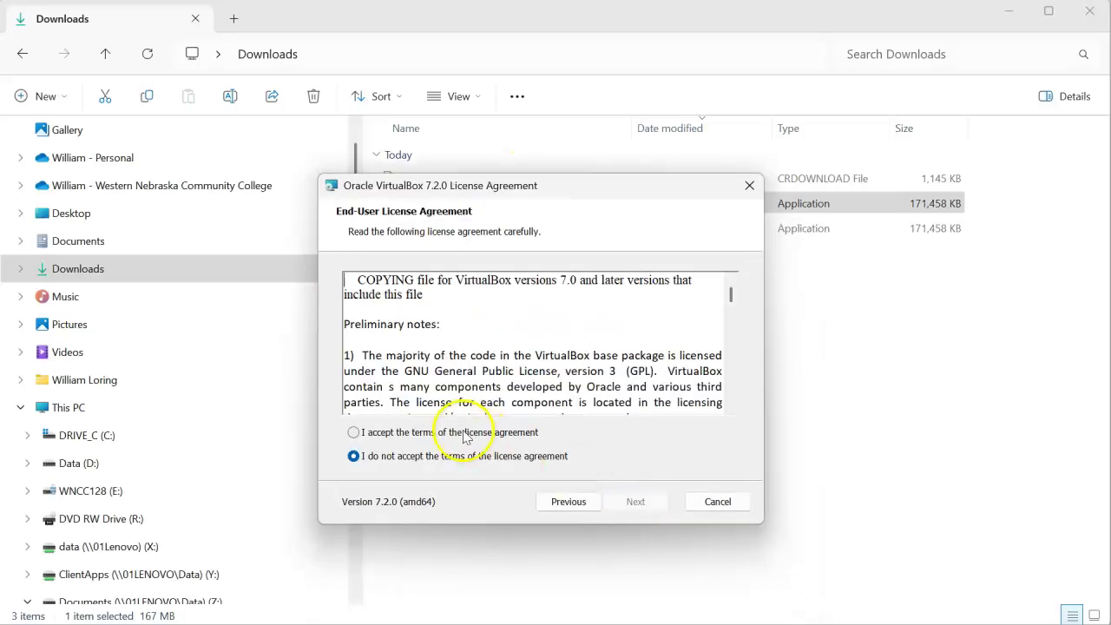
{"action": "left_click", "coordinate": [456, 432]}
{"action": "left_click", "coordinate": [633, 502]}
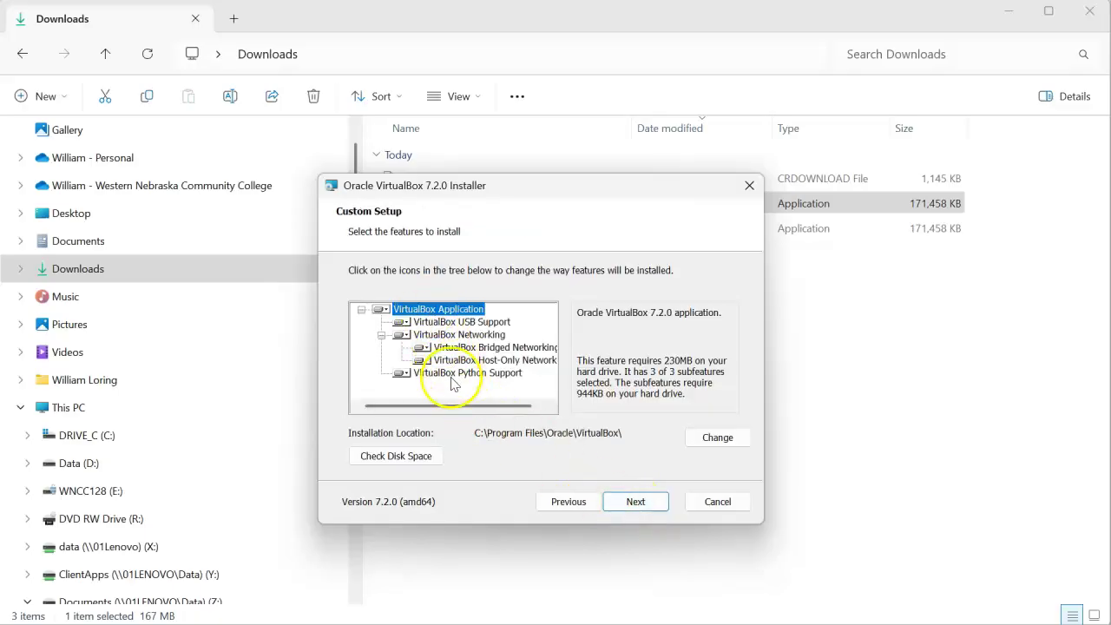
{"action": "left_click", "coordinate": [403, 372]}
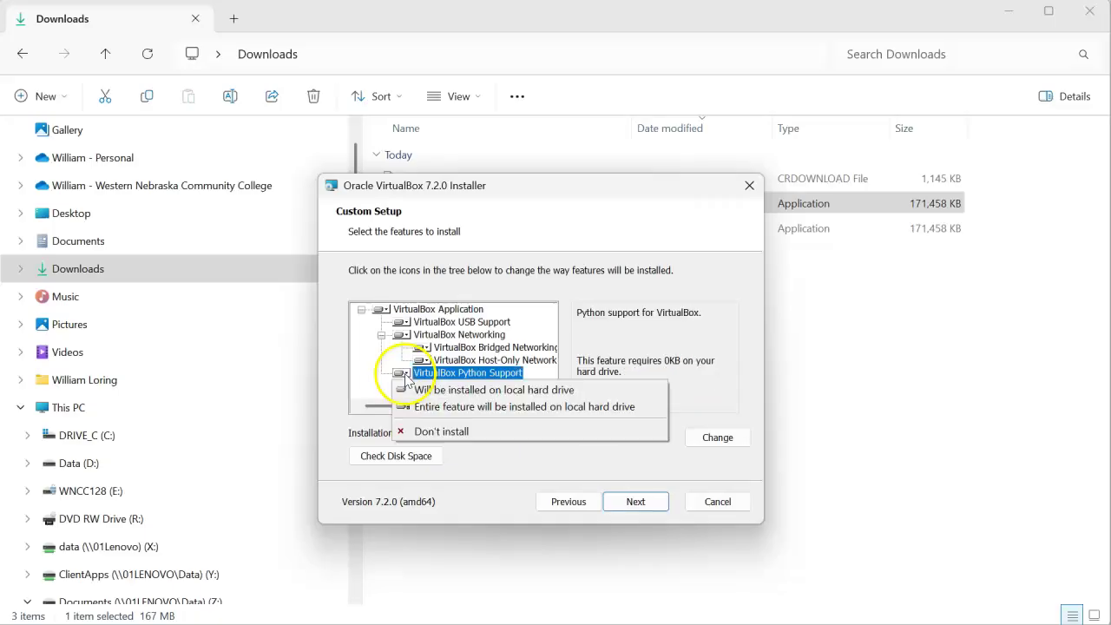
{"action": "left_click", "coordinate": [429, 432]}
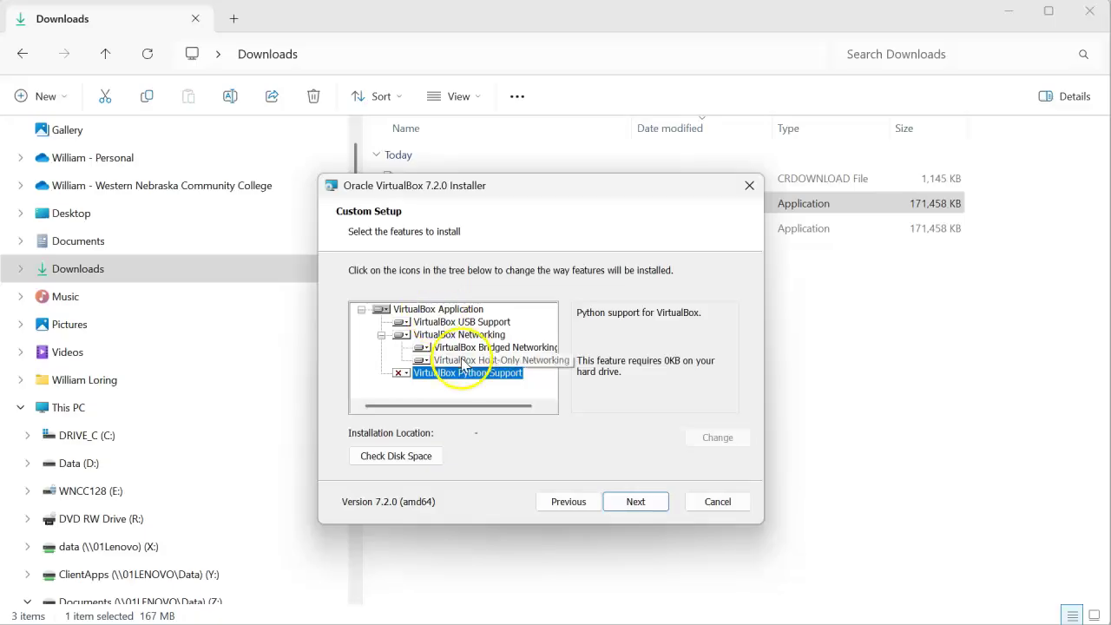
{"action": "left_click", "coordinate": [640, 501]}
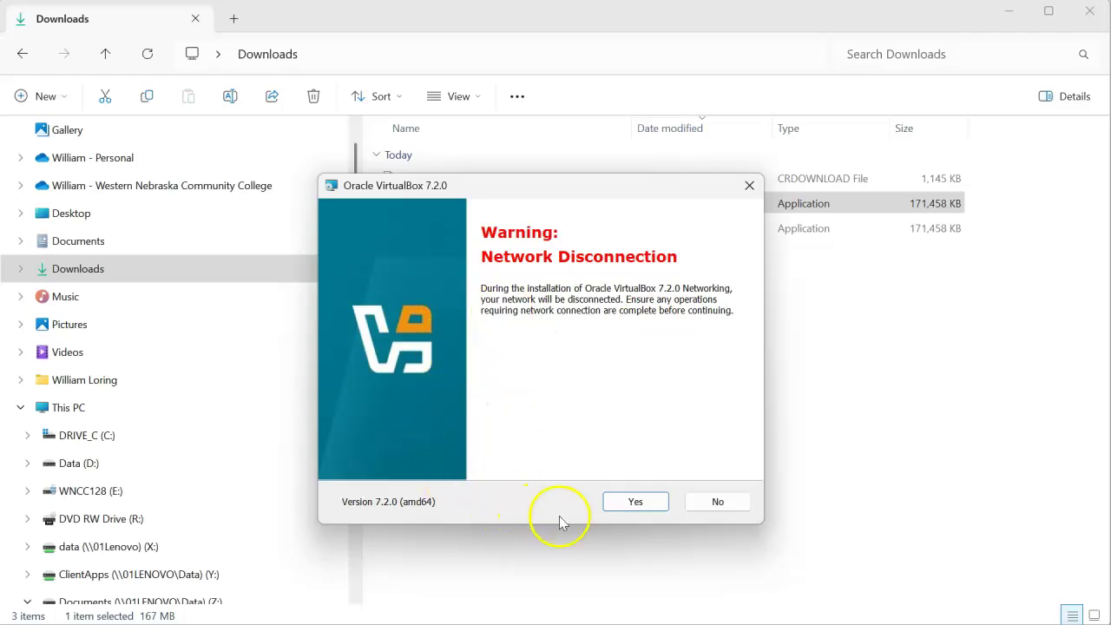
- Accept the network disconnection warning, skip the desktop shortcut, and install VirtualBox
{"action": "left_click", "coordinate": [631, 508]}
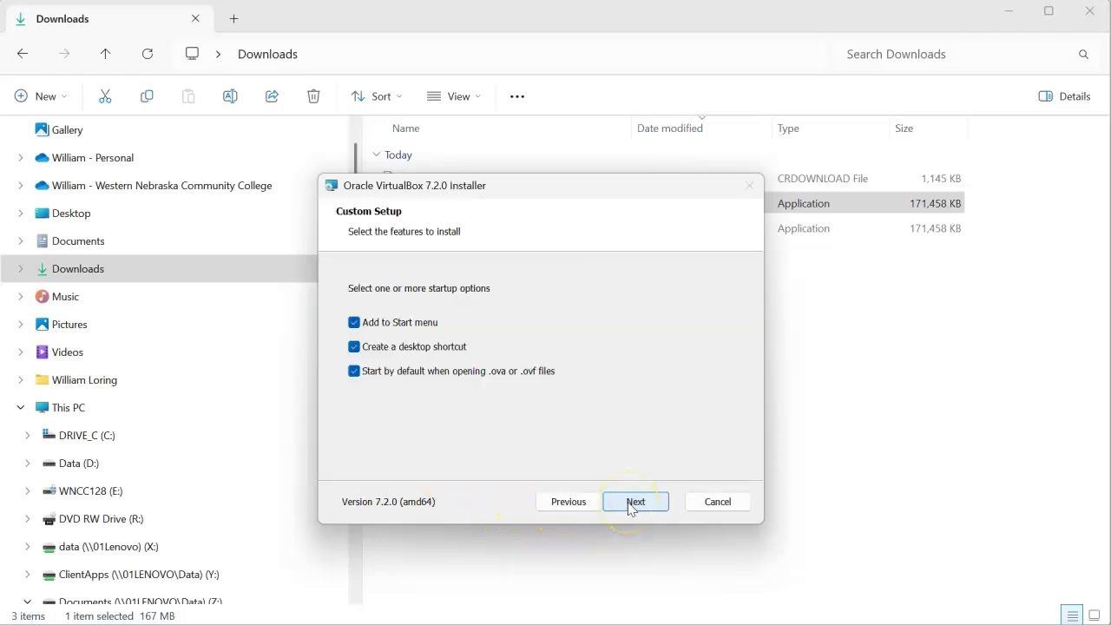
{"action": "left_click", "coordinate": [356, 349]}
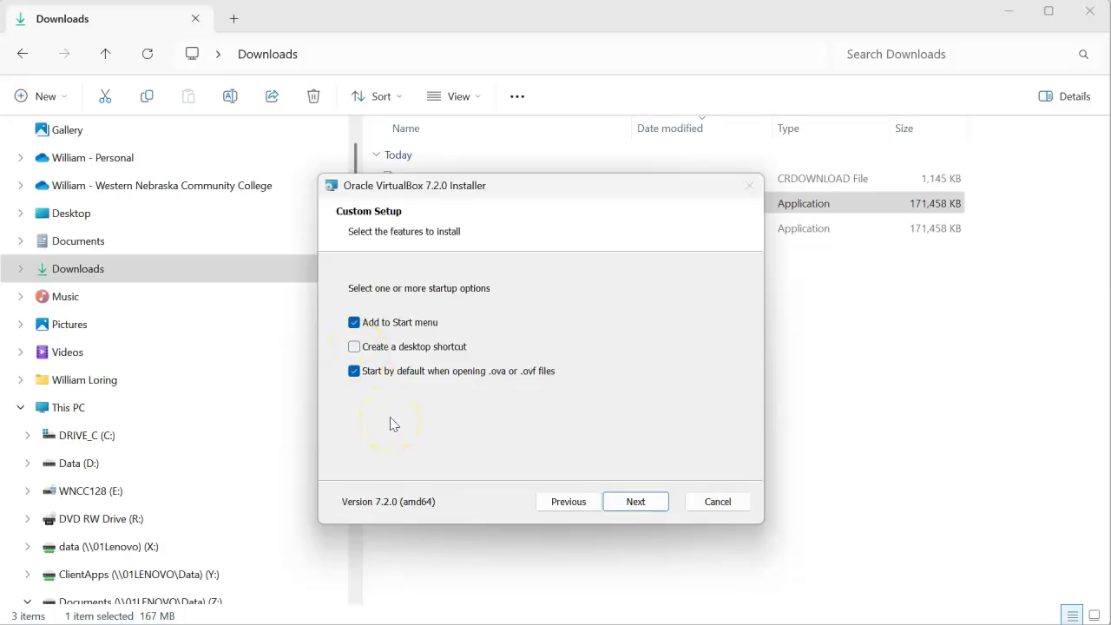
{"action": "left_click", "coordinate": [636, 501]}
{"action": "left_click", "coordinate": [635, 510]}
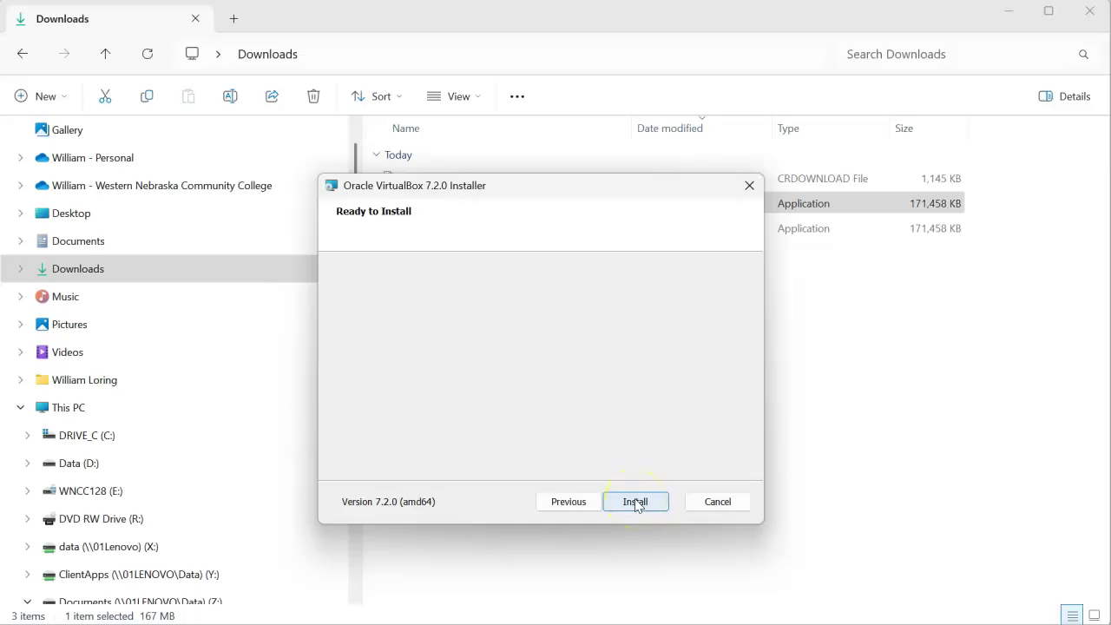
{"action": "left_click", "coordinate": [635, 503]}
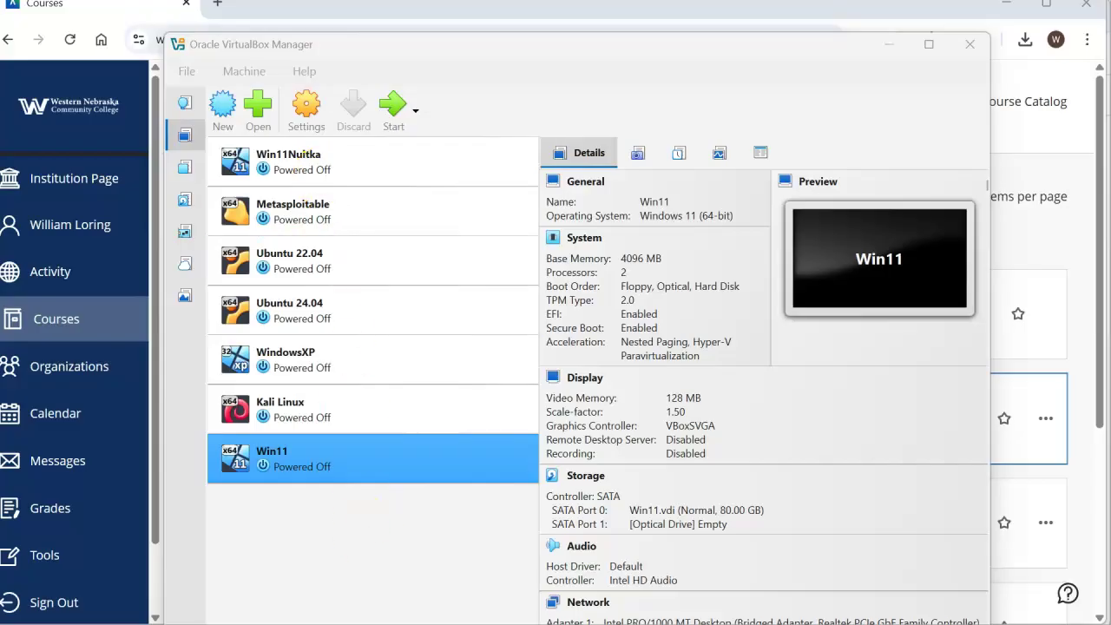
{"action": "left_click", "coordinate": [320, 213]}
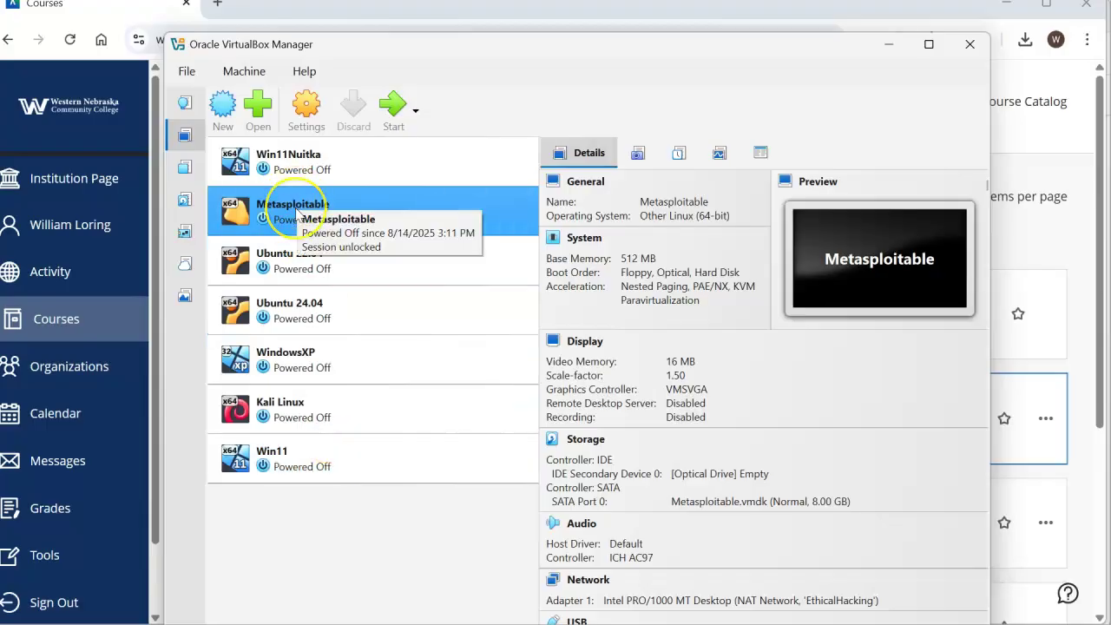
- Remove the Metasploitable VM, also deleting its files and virtual hard disks
{"action": "right_click", "coordinate": [297, 211]}
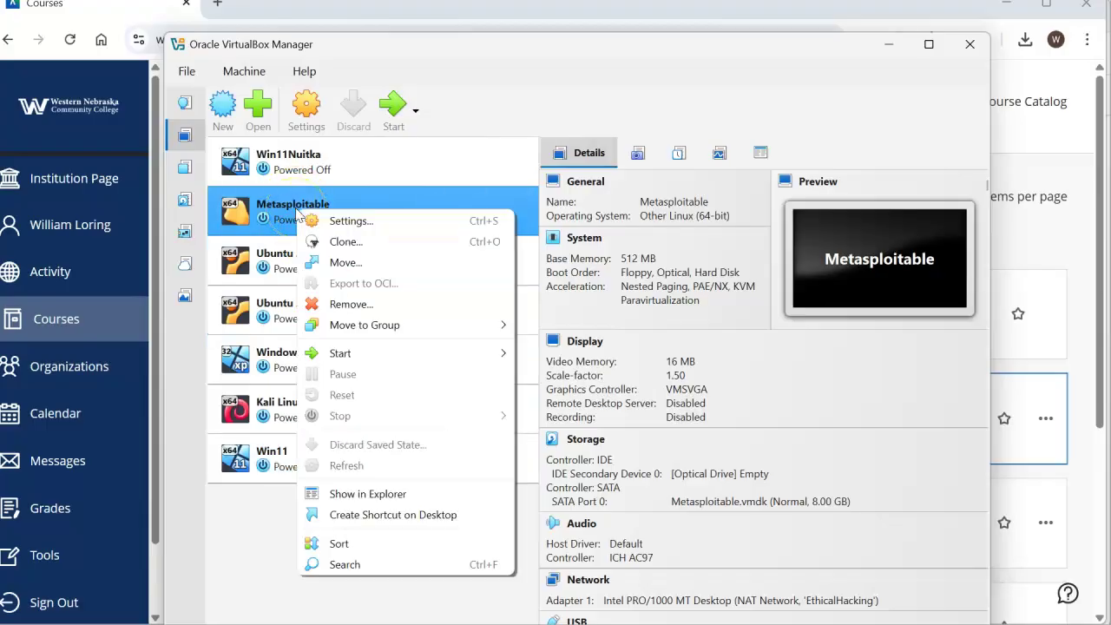
{"action": "left_click", "coordinate": [371, 303]}
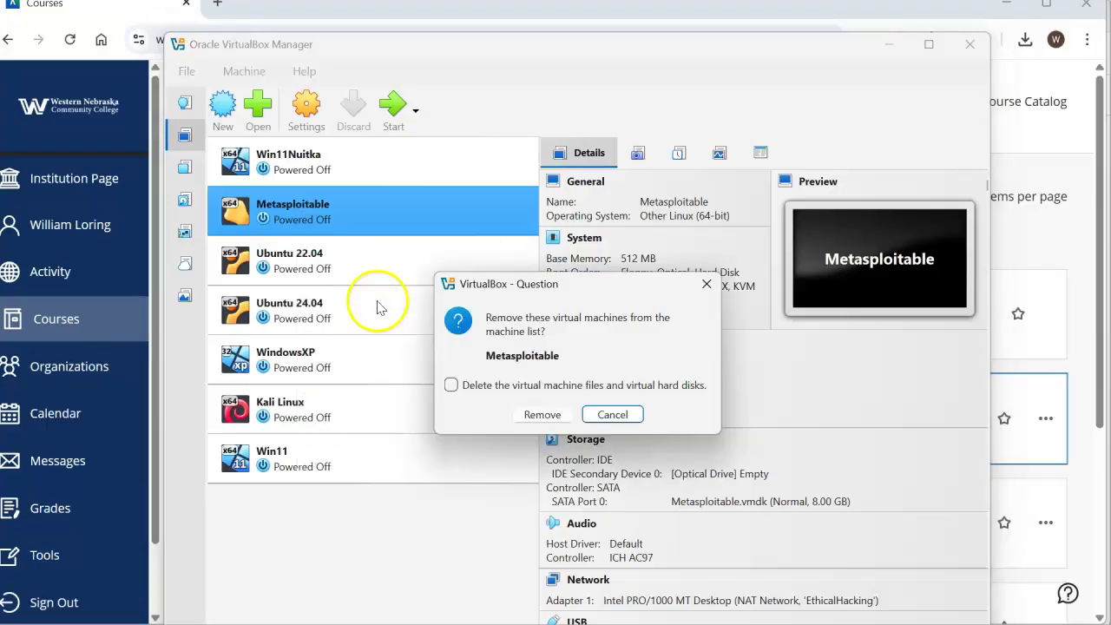
{"action": "left_click", "coordinate": [455, 387]}
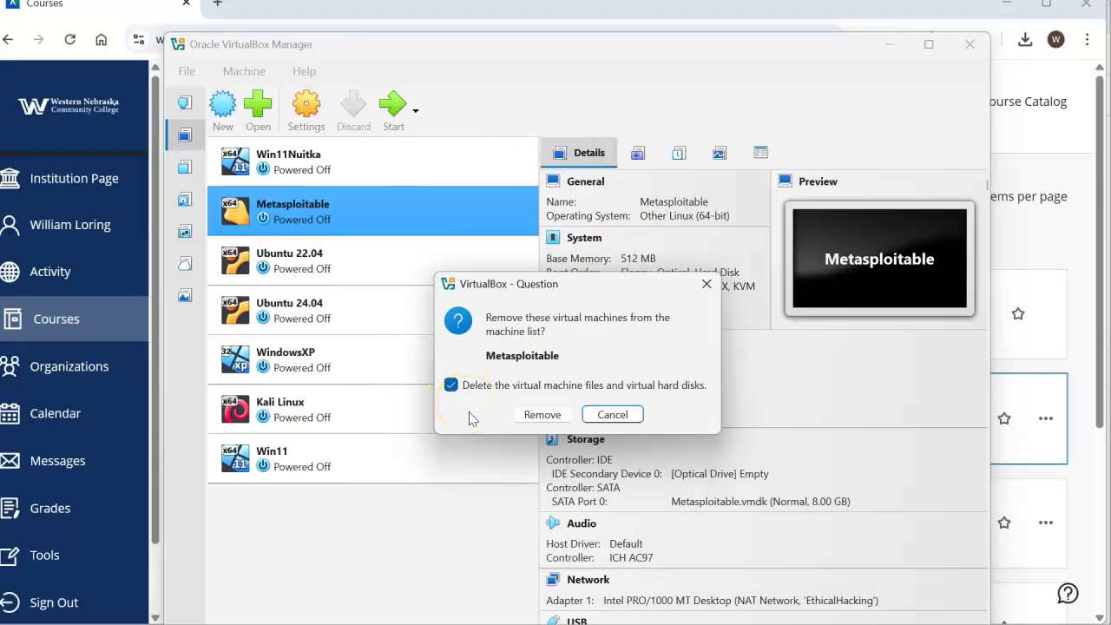
{"action": "left_click", "coordinate": [543, 415]}
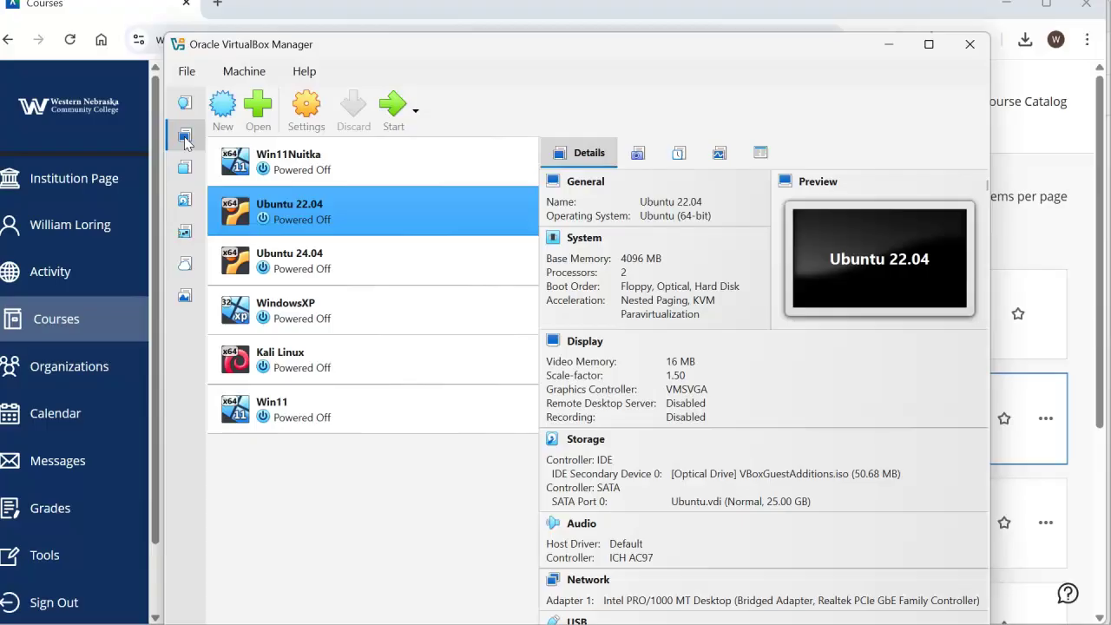
- Name the new VM Server1 with Microsoft Windows version Windows Server 2025 (64-bit)
{"action": "left_click", "coordinate": [223, 105]}
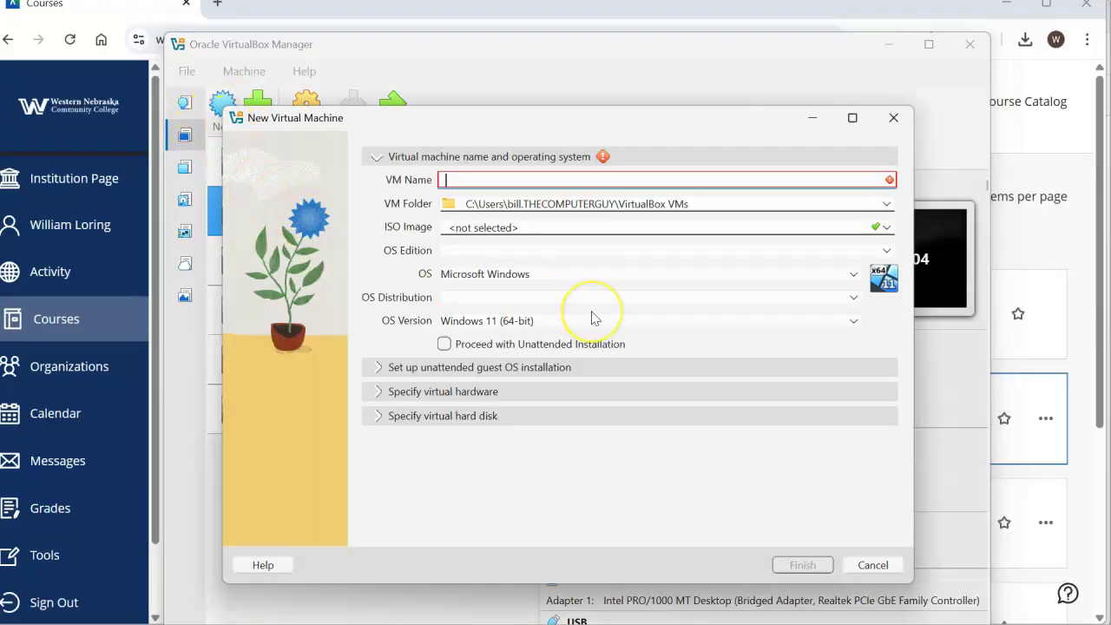
{"action": "type", "text": "Serv"}
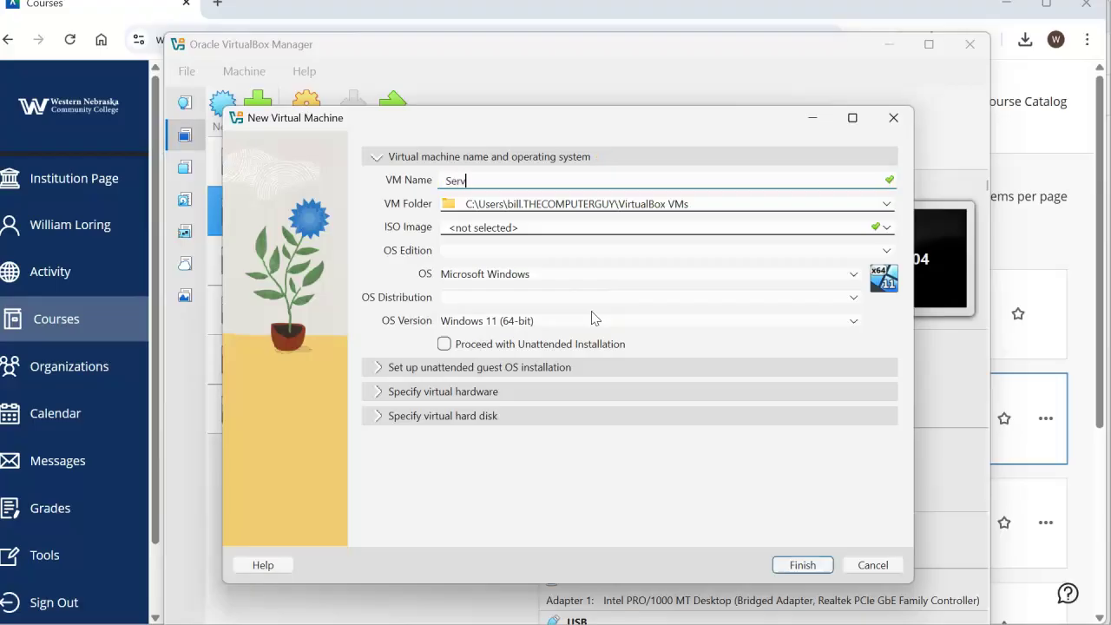
{"action": "type", "text": "er1"}
{"action": "left_click", "coordinate": [526, 273]}
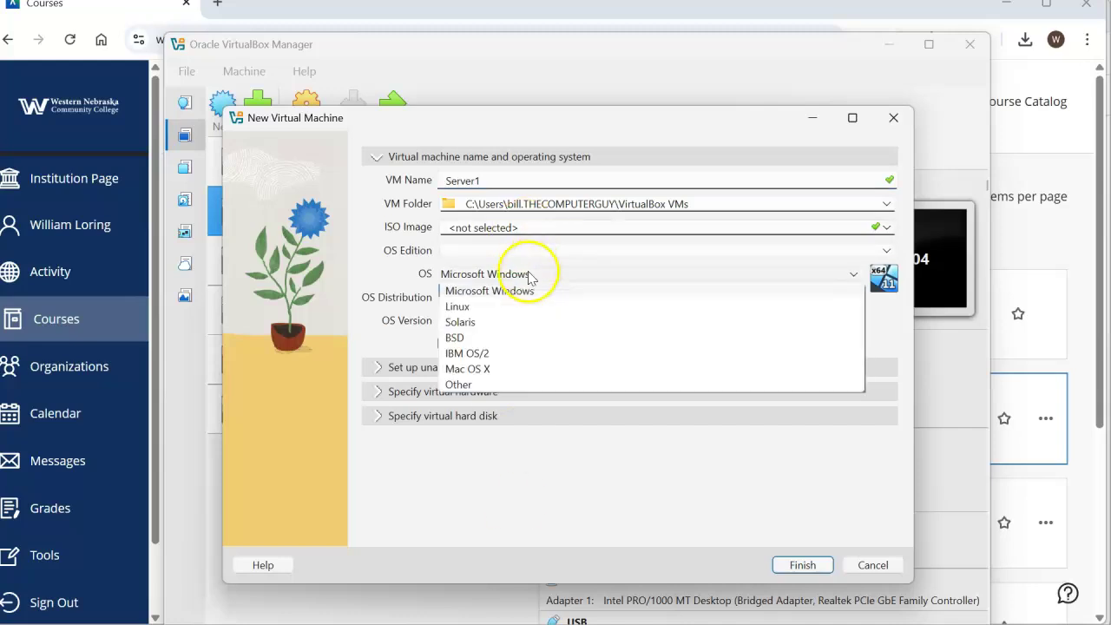
{"action": "left_click", "coordinate": [514, 289]}
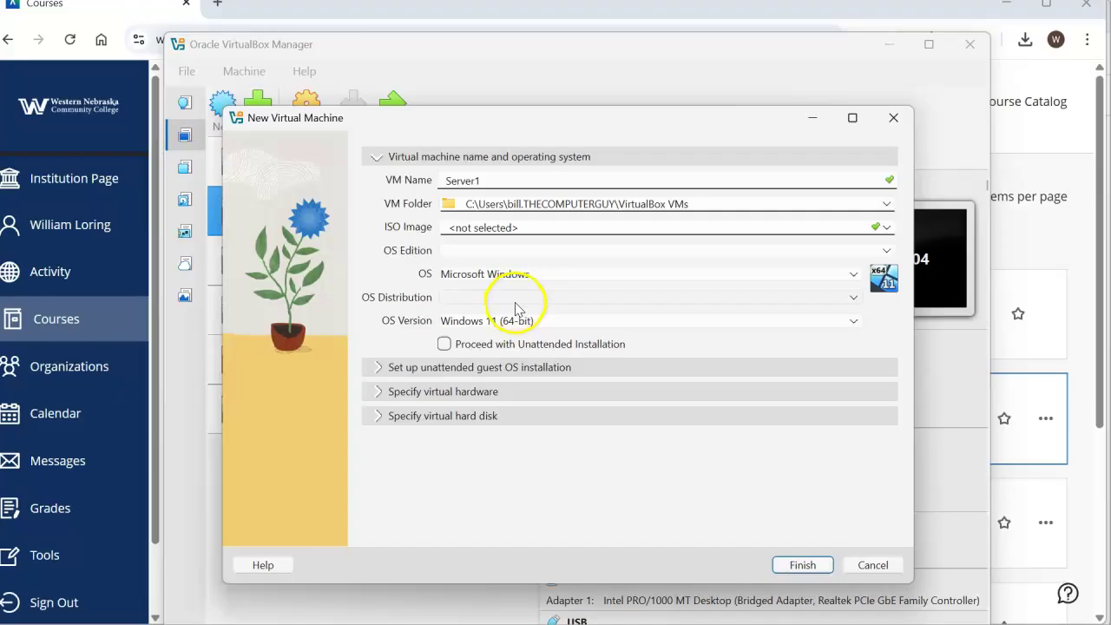
{"action": "left_click", "coordinate": [515, 325]}
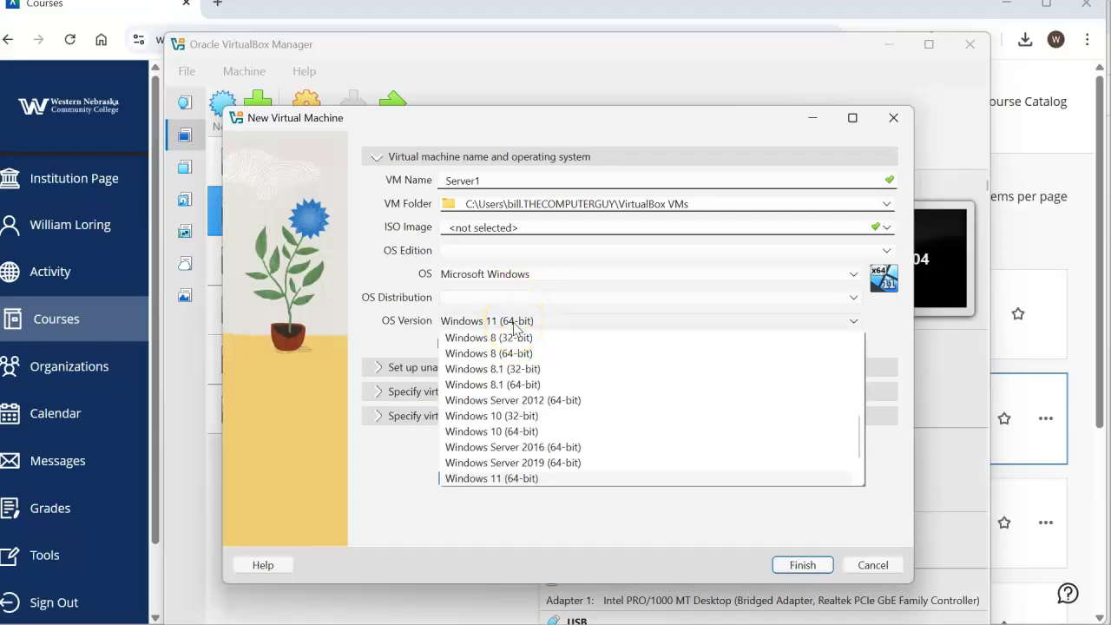
{"action": "scroll", "coordinate": [599, 471], "scroll_direction": "down", "scroll_amount": 2}
{"action": "left_click", "coordinate": [573, 463]}
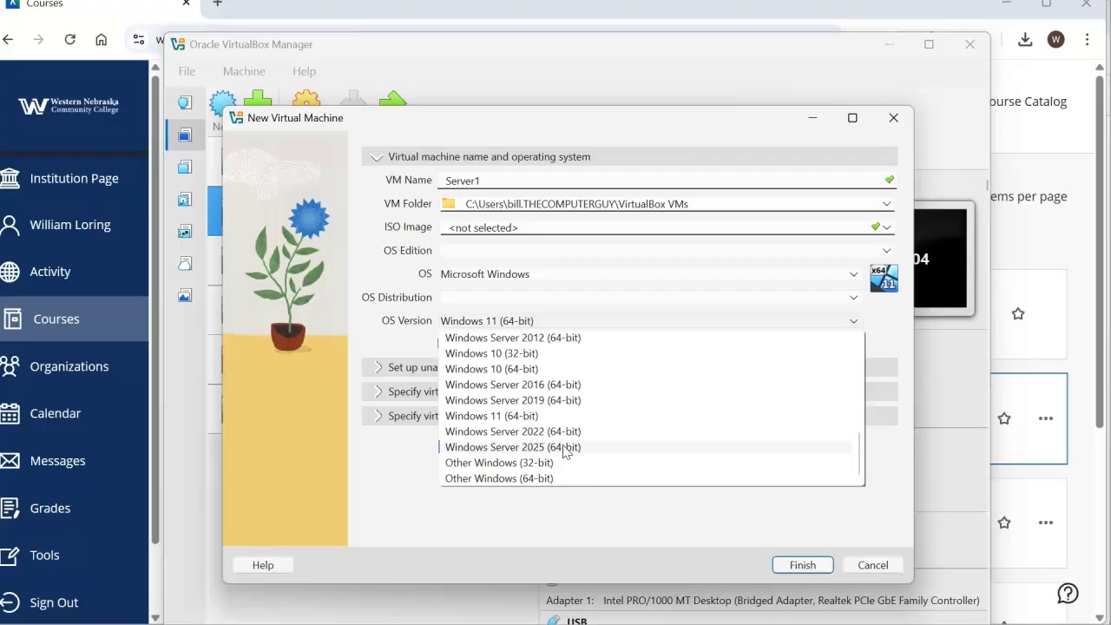
{"action": "left_click", "coordinate": [565, 447]}
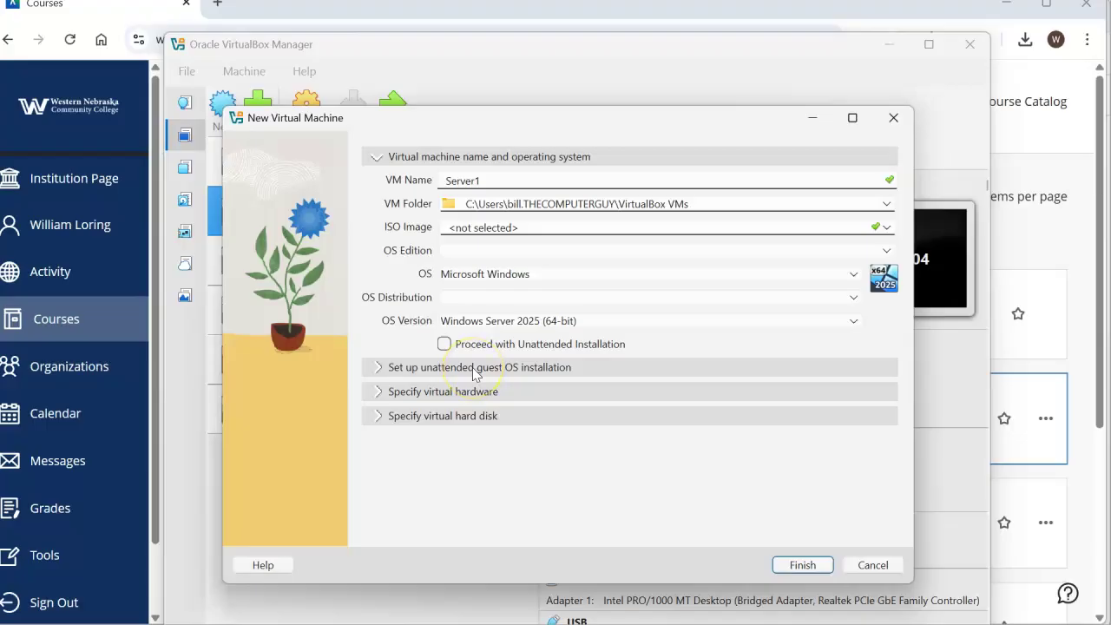
- Review the memory, CPU and 50 GB virtual disk settings, then finish creating Server1
{"action": "left_click", "coordinate": [383, 393]}
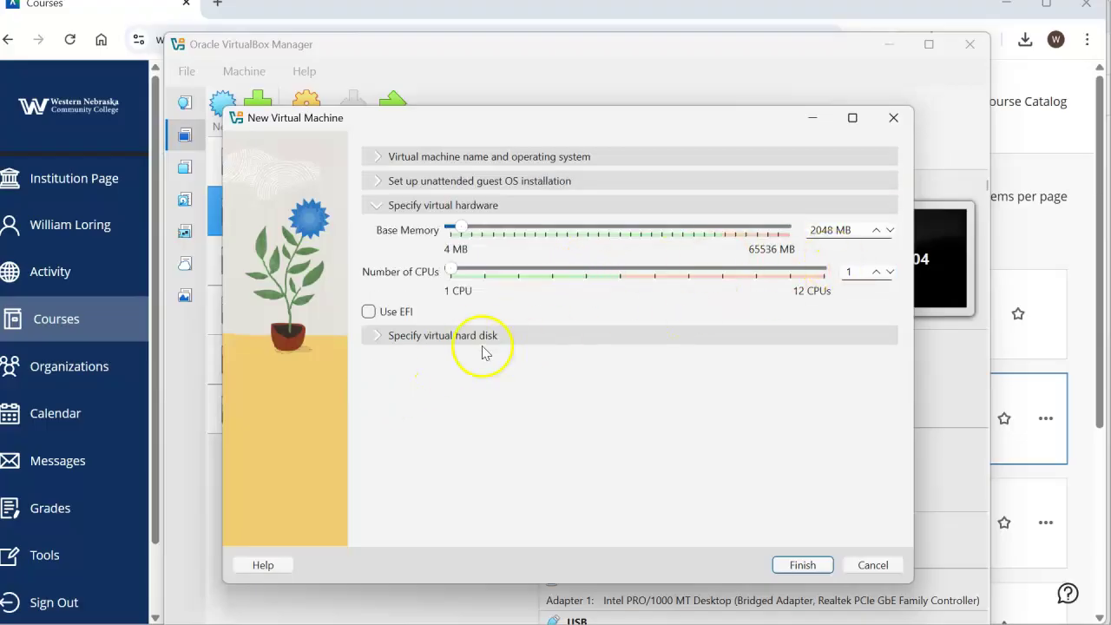
{"action": "left_click", "coordinate": [380, 338]}
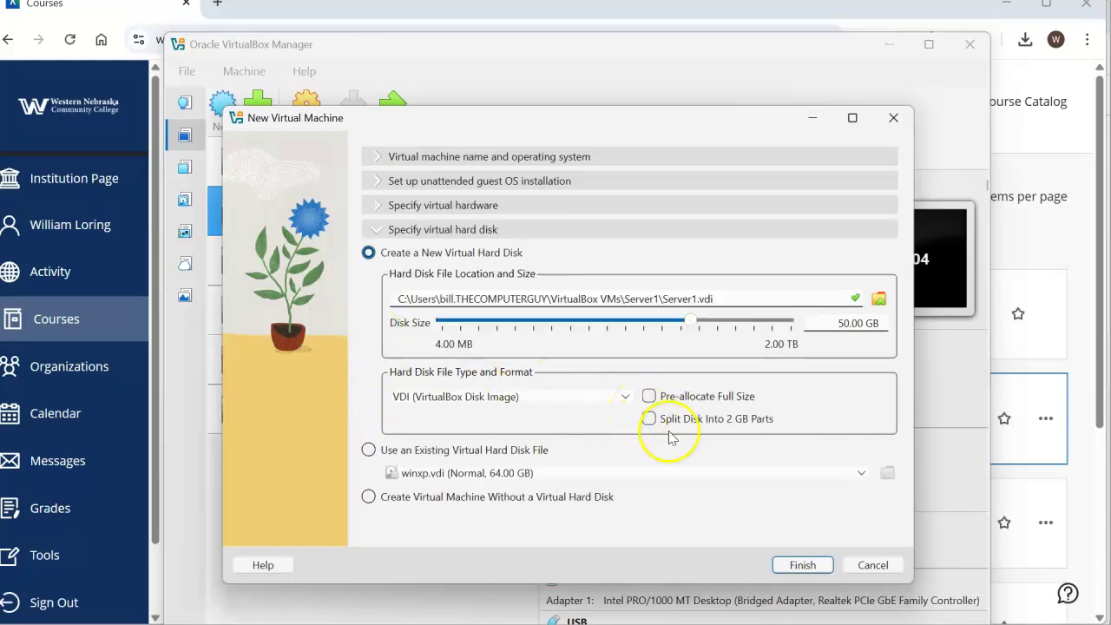
{"action": "left_click", "coordinate": [378, 157]}
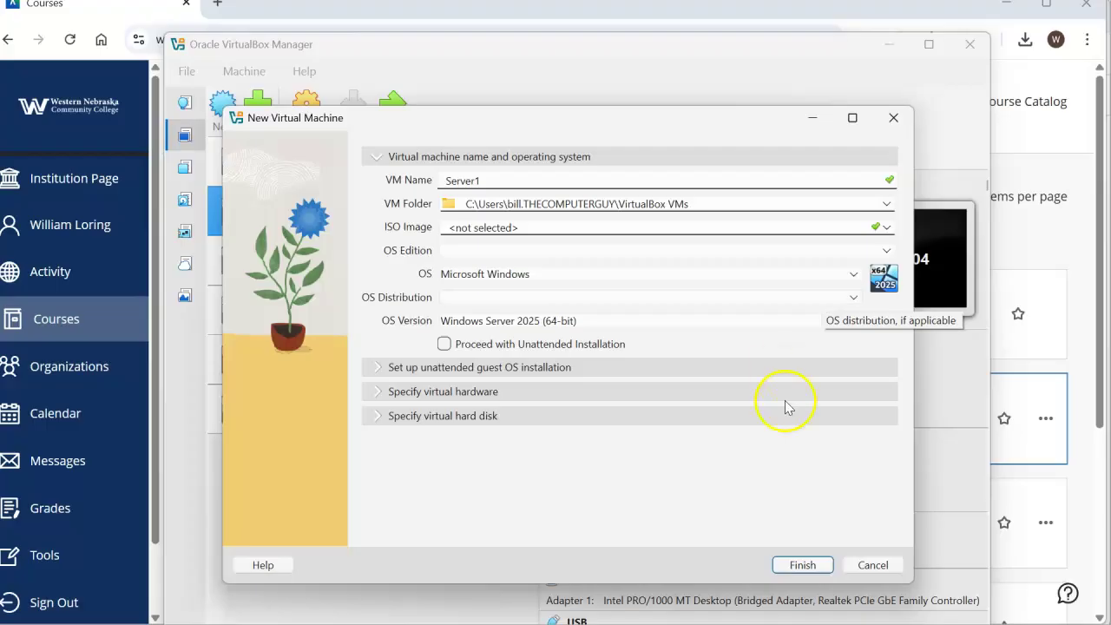
{"action": "left_click", "coordinate": [802, 565]}
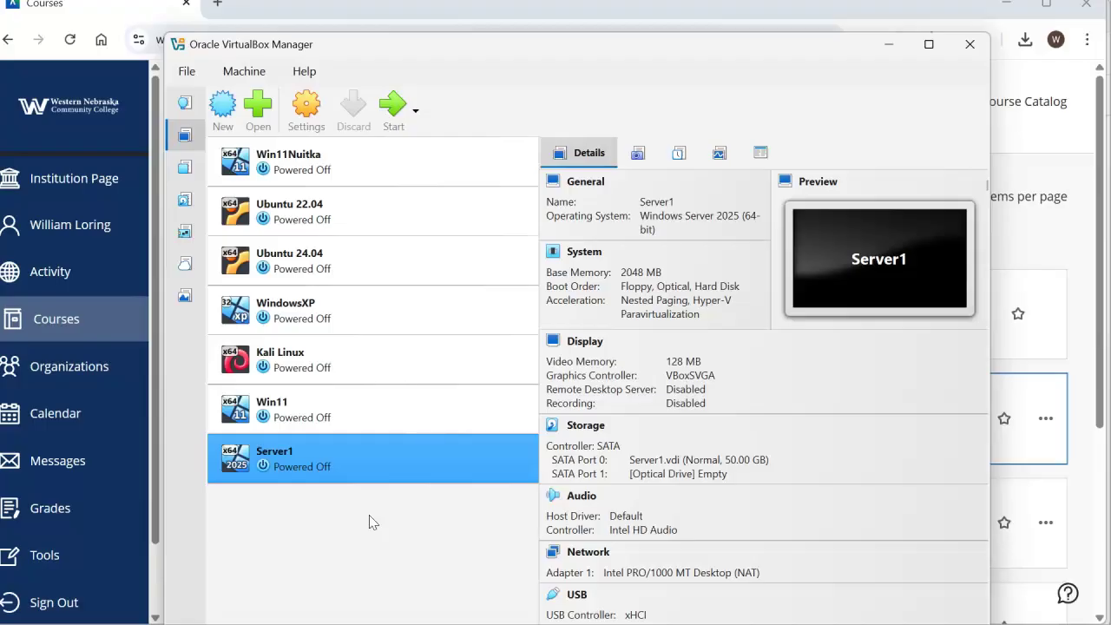
- Boot Server1 and open the ISO file list in the boot-failure dialog
{"action": "left_click", "coordinate": [395, 107]}
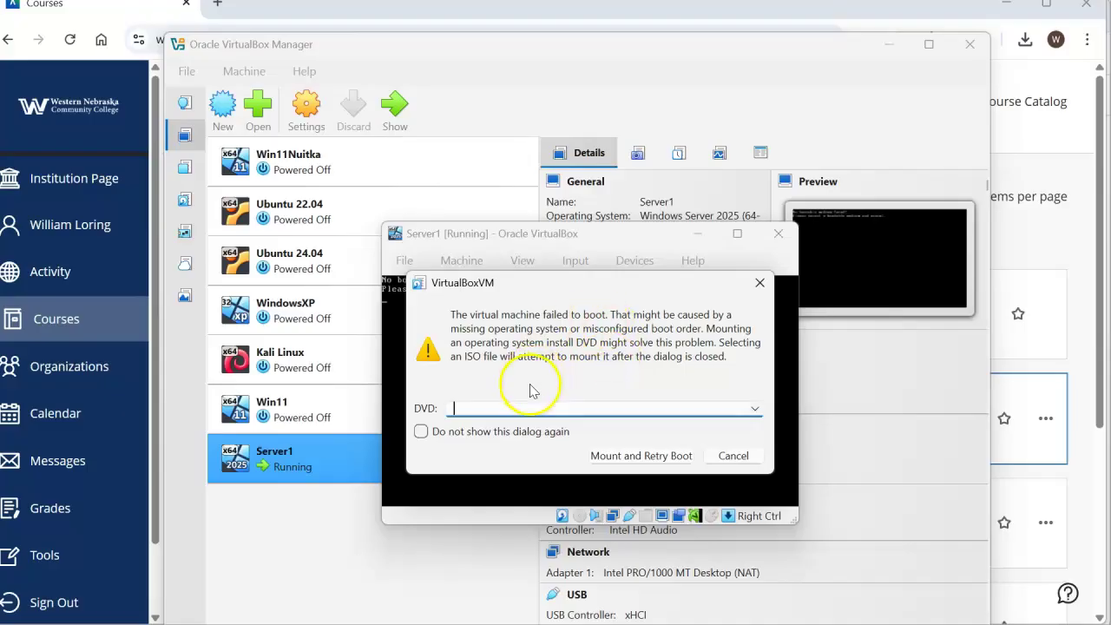
{"action": "left_click", "coordinate": [754, 413]}
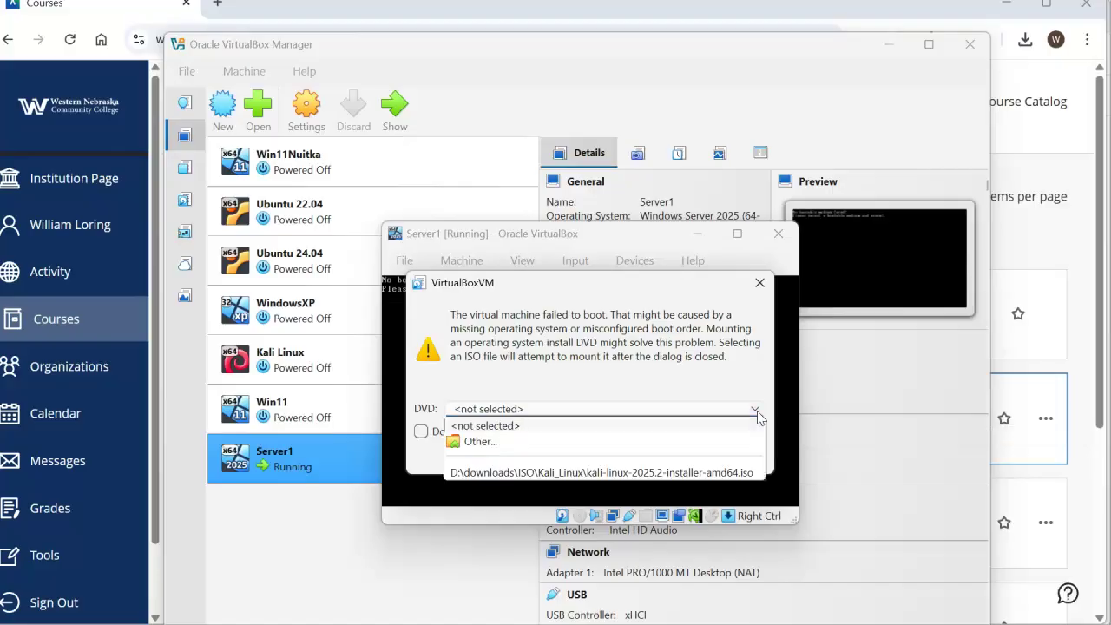
- Choose SERVER_EVAL_x64FRE_en-us.iso from D:\downloads\ISO\Server_2025_Evaluation, mount it and retry boot
{"action": "left_click", "coordinate": [595, 445]}
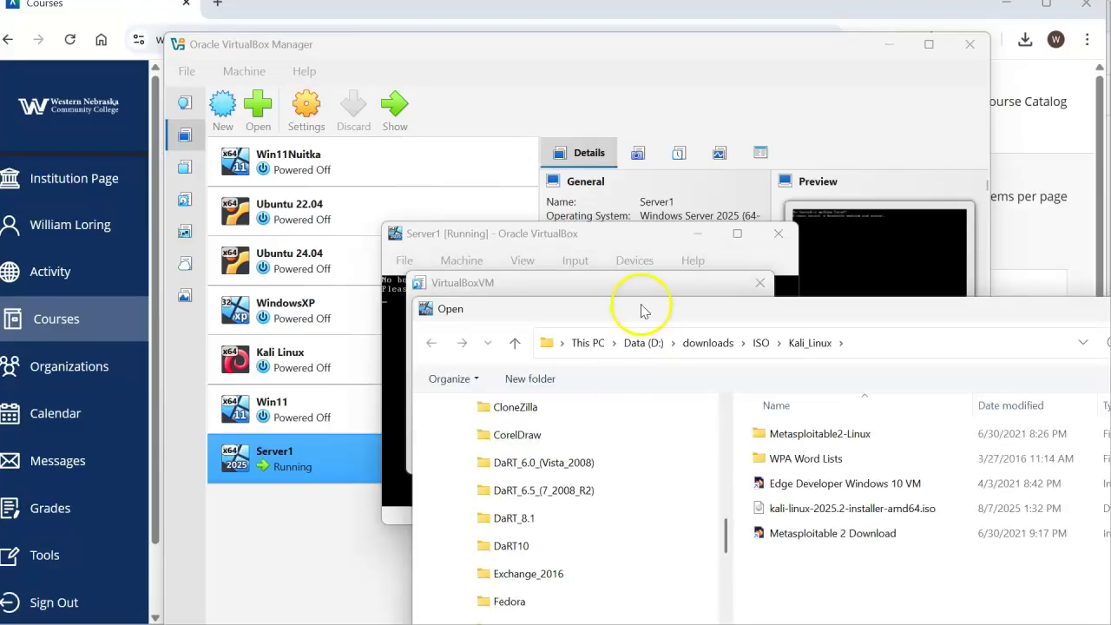
{"action": "left_click_drag", "start_coordinate": [643, 314], "coordinate": [332, 53]}
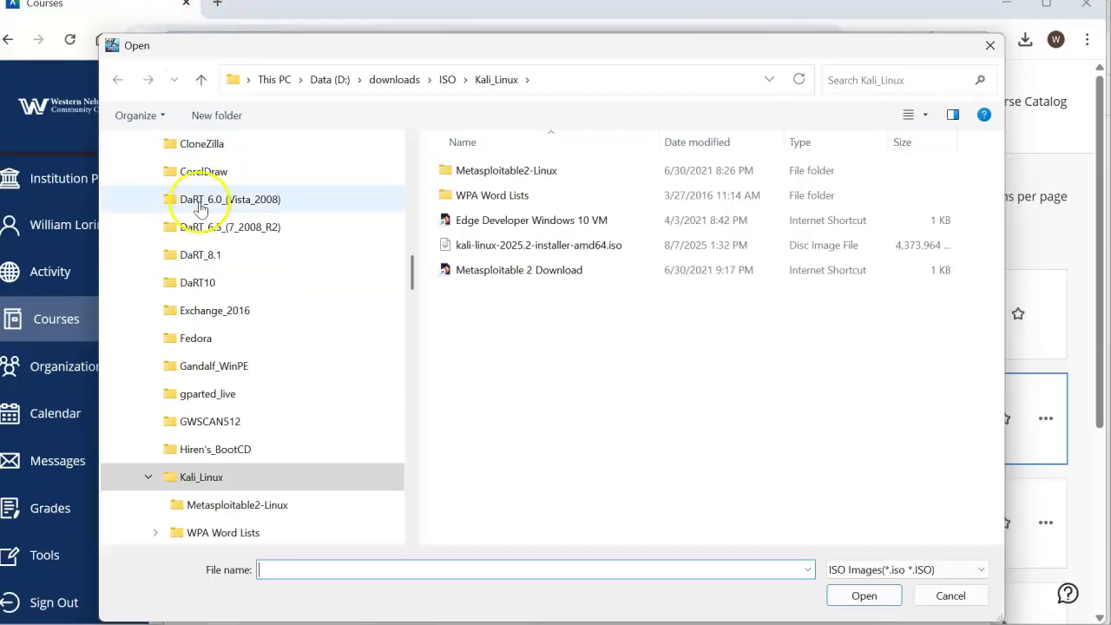
{"action": "scroll", "coordinate": [334, 201], "scroll_direction": "up", "scroll_amount": 10}
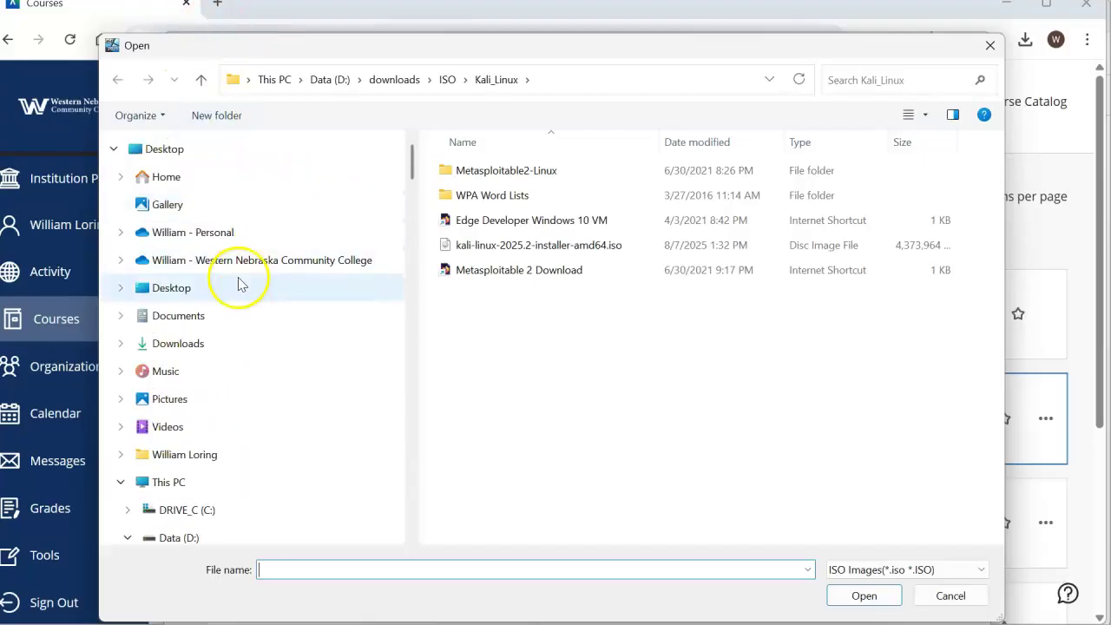
{"action": "left_click", "coordinate": [217, 343]}
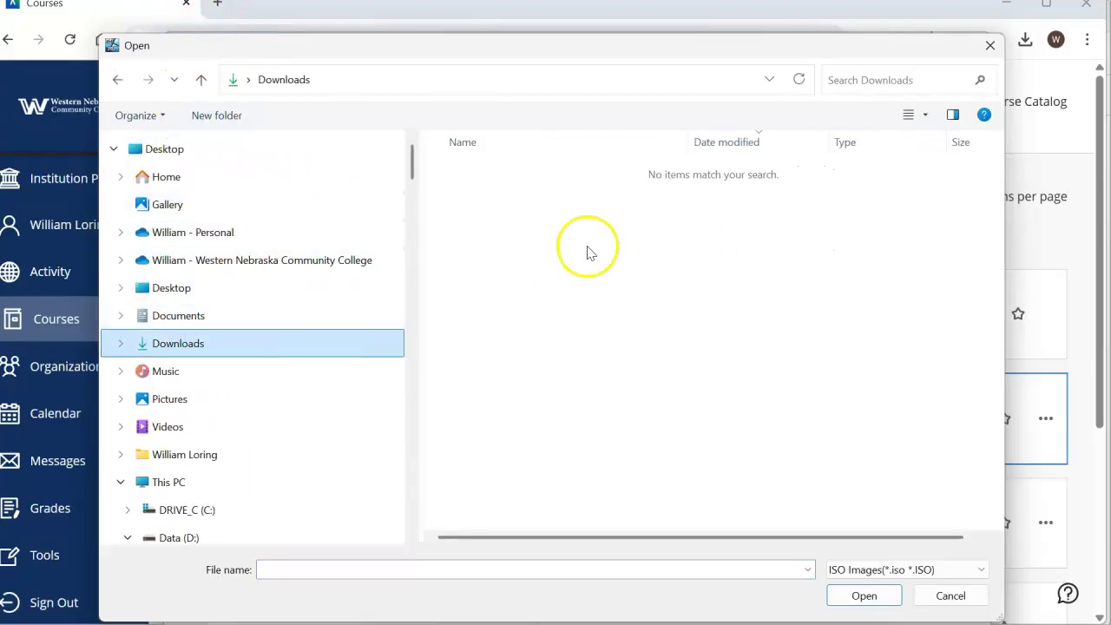
{"action": "scroll", "coordinate": [292, 350], "scroll_direction": "down", "scroll_amount": 5}
{"action": "scroll", "coordinate": [293, 353], "scroll_direction": "down", "scroll_amount": 15}
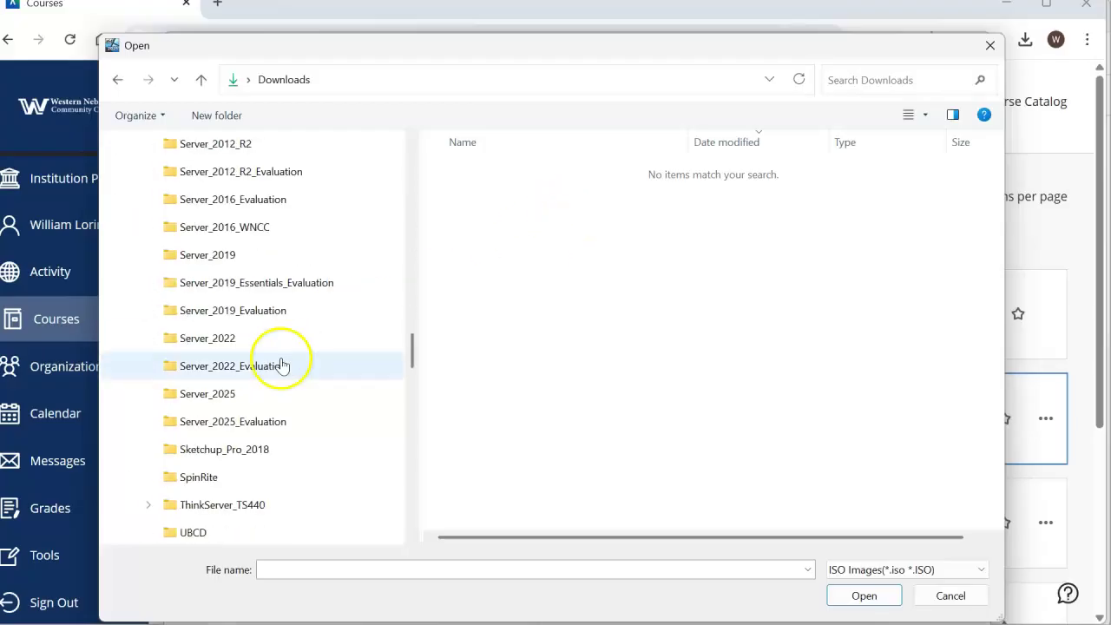
{"action": "left_click", "coordinate": [235, 421]}
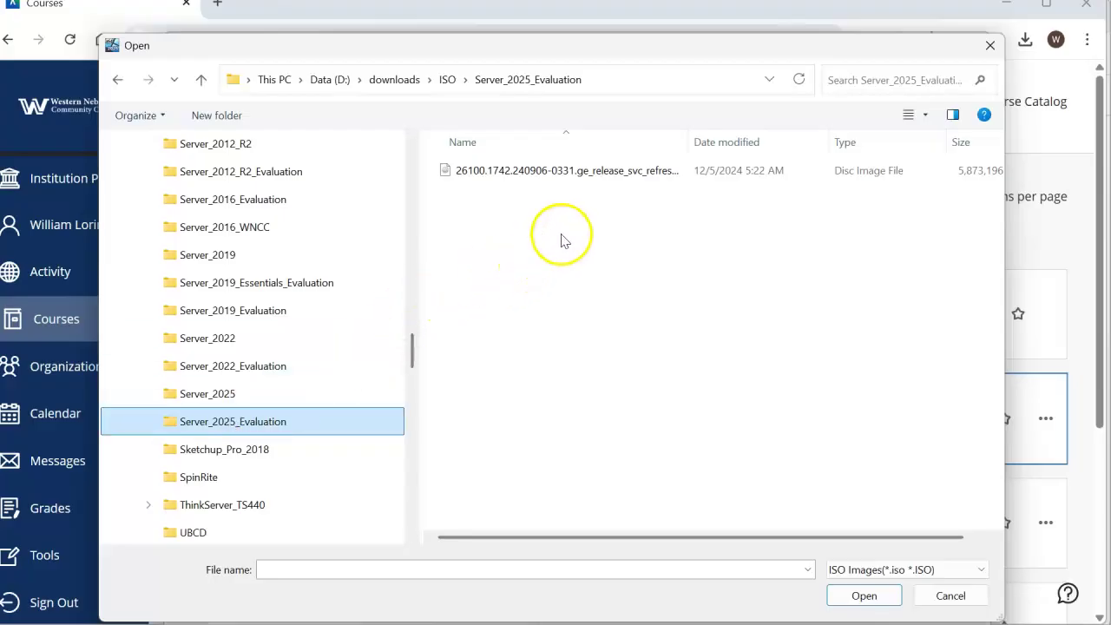
{"action": "left_click", "coordinate": [597, 172]}
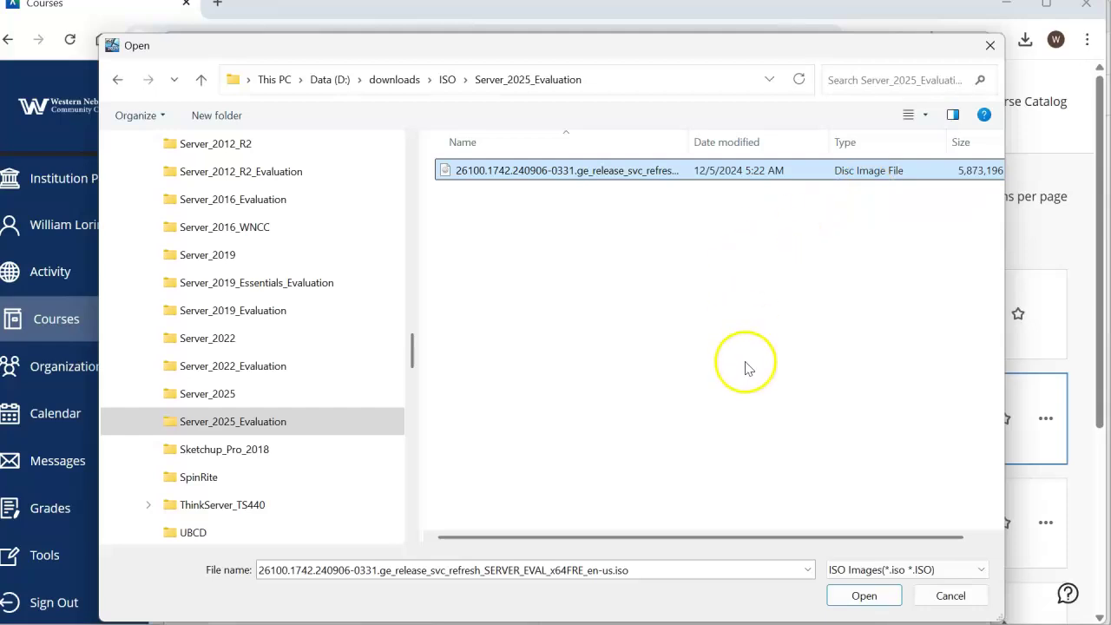
{"action": "left_click", "coordinate": [863, 594]}
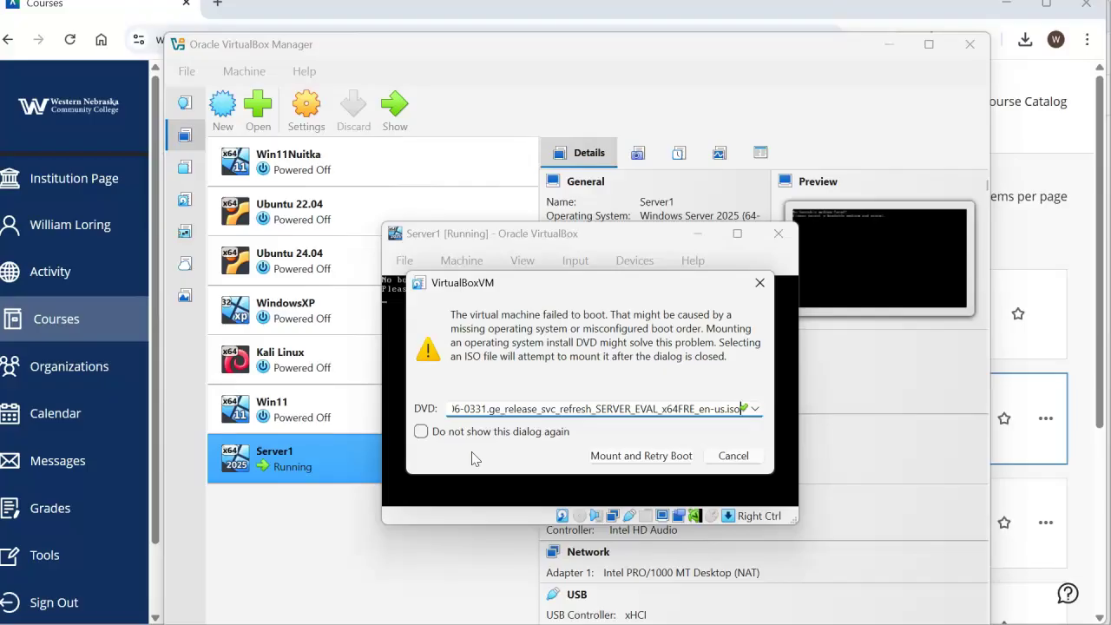
{"action": "left_click", "coordinate": [642, 456]}
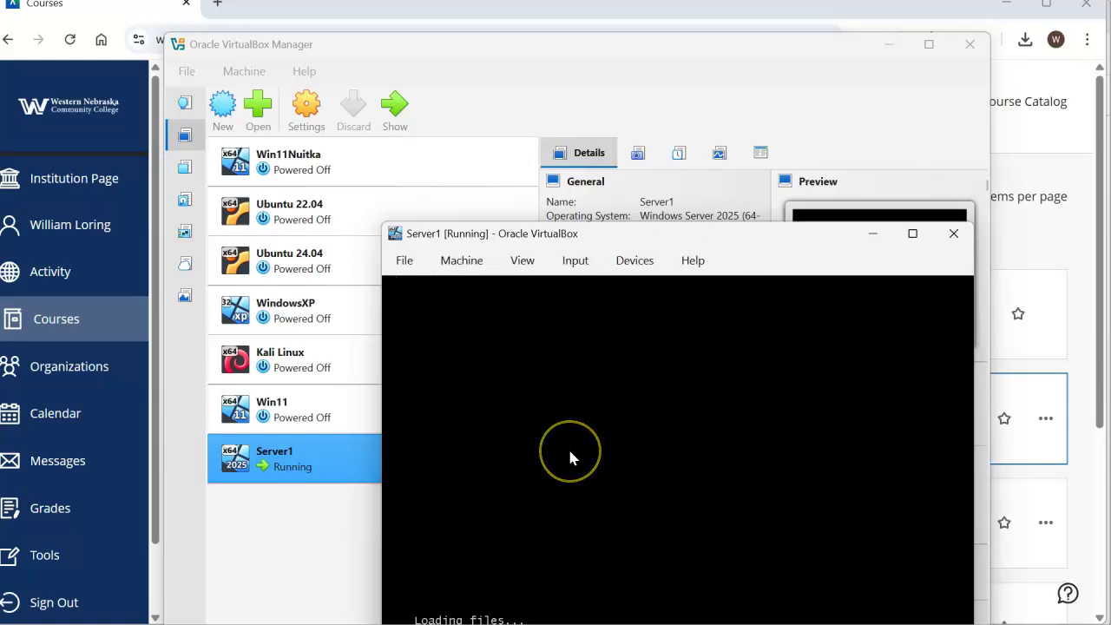
- Accept the default language and US keyboard, choose Install Windows Server and agree everything is deleted
{"action": "left_click_drag", "start_coordinate": [588, 241], "coordinate": [303, 61]}
{"action": "left_click", "coordinate": [429, 280]}
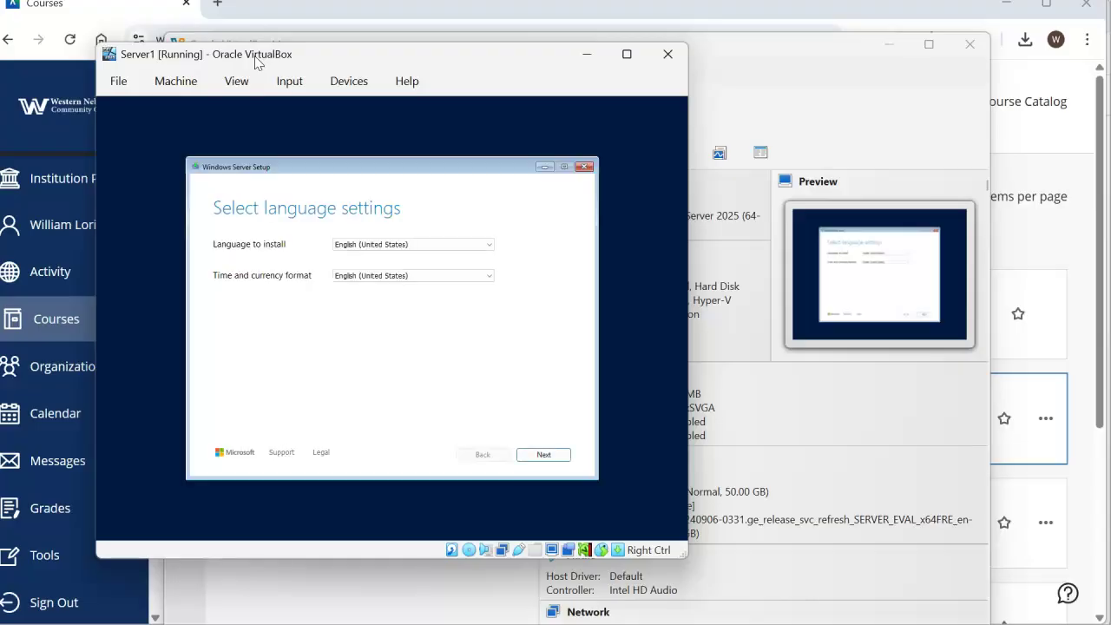
{"action": "left_click", "coordinate": [547, 455]}
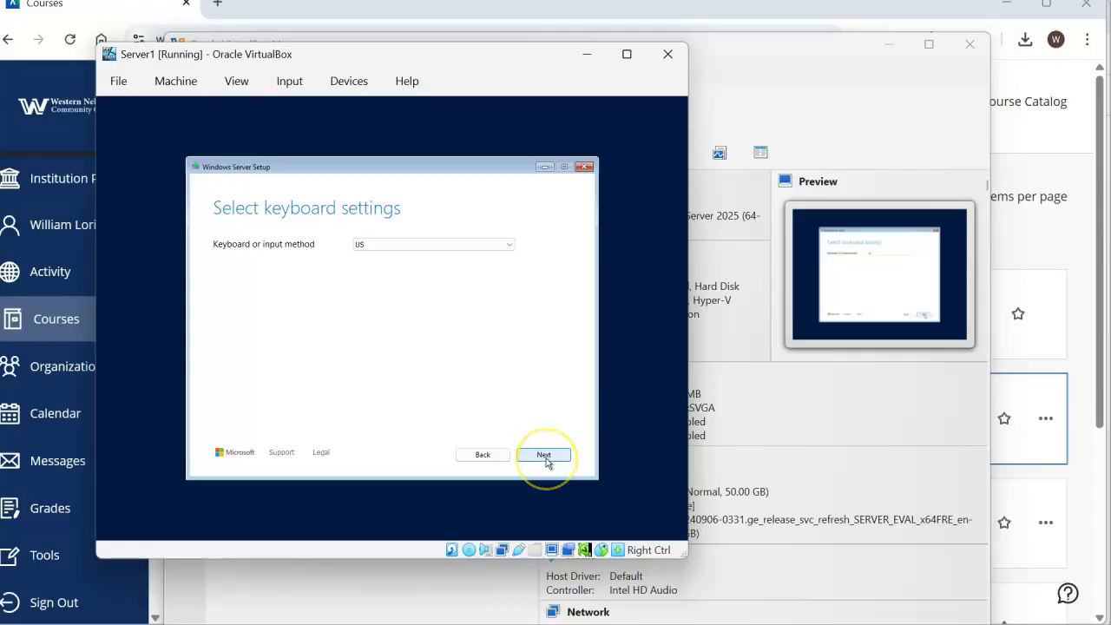
{"action": "left_click", "coordinate": [547, 462]}
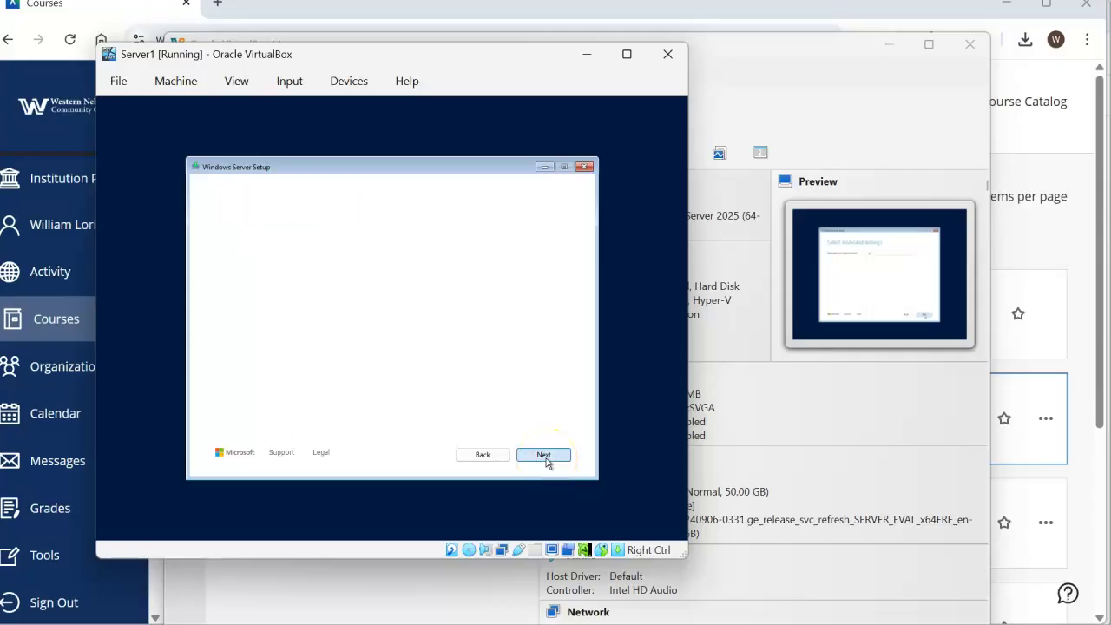
{"action": "left_click", "coordinate": [533, 451]}
{"action": "left_click", "coordinate": [243, 302]}
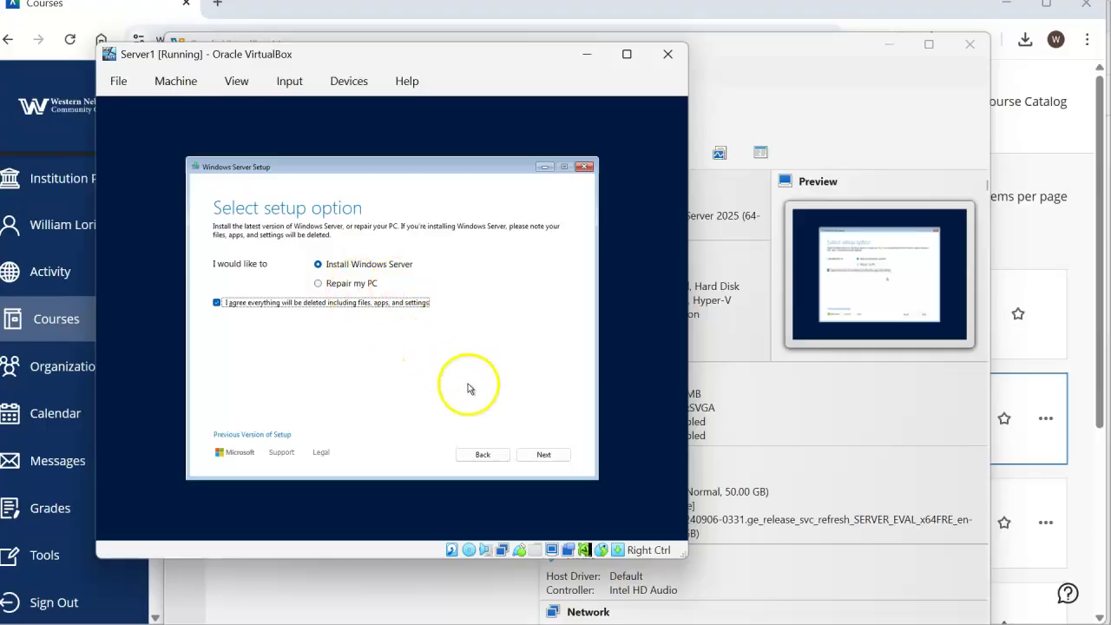
- Select Windows Server 2025 Standard Evaluation (Desktop Experience) and continue to the license terms
{"action": "left_click", "coordinate": [532, 452]}
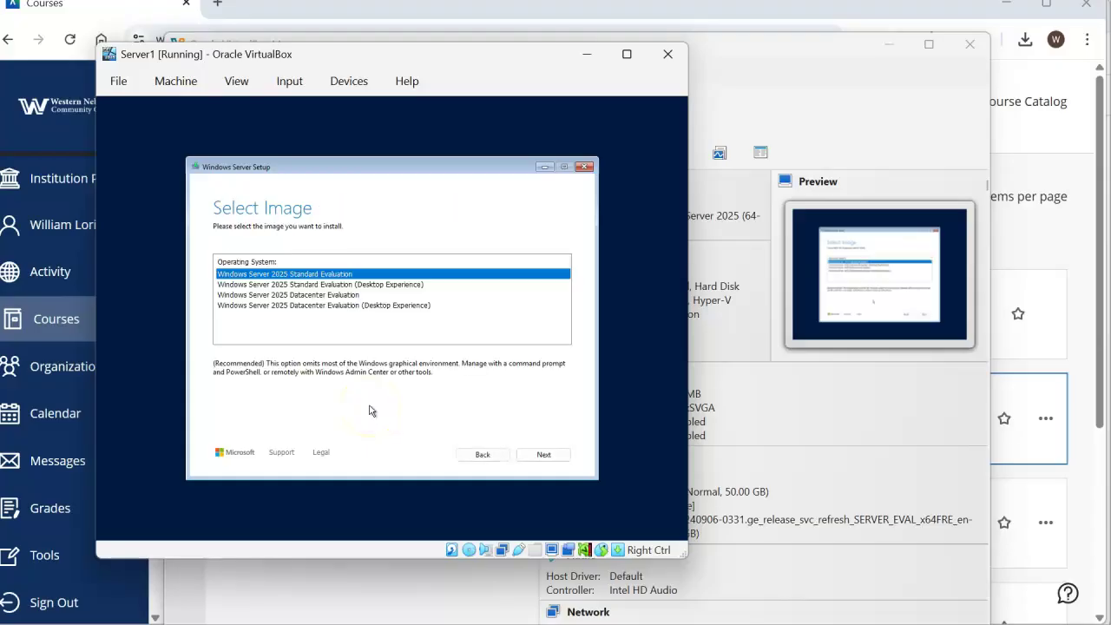
{"action": "left_click", "coordinate": [369, 285]}
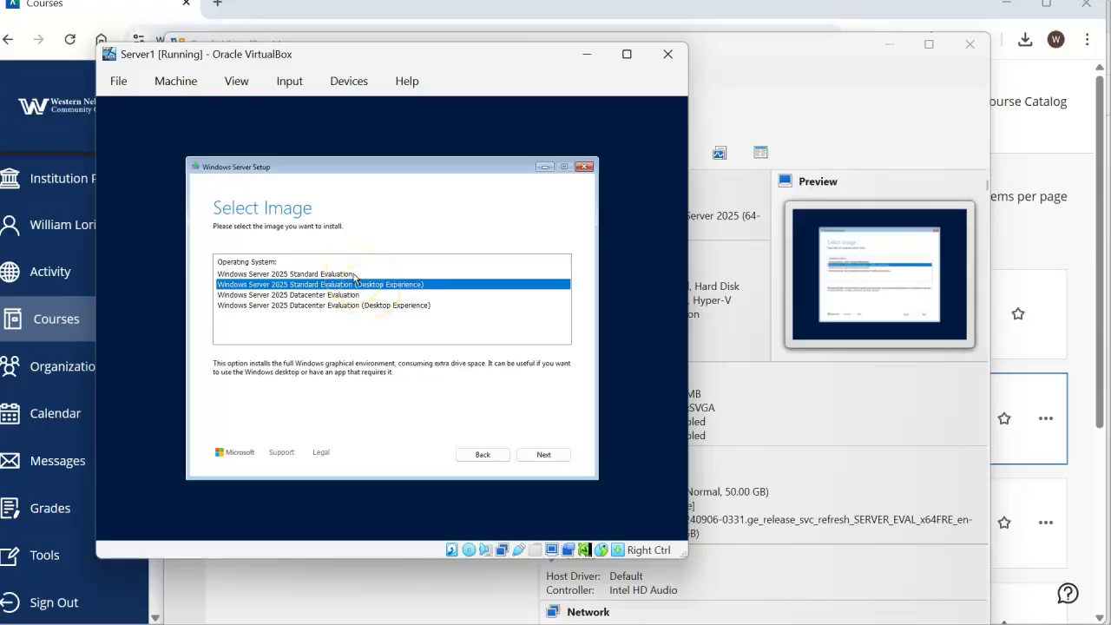
{"action": "left_click", "coordinate": [354, 274]}
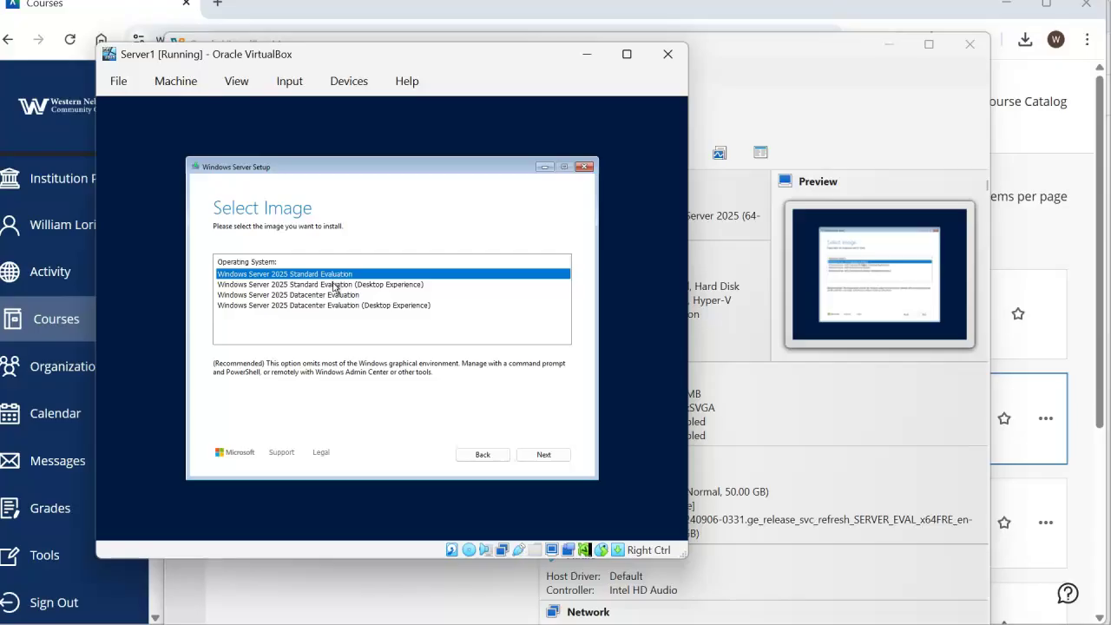
{"action": "left_click", "coordinate": [334, 284]}
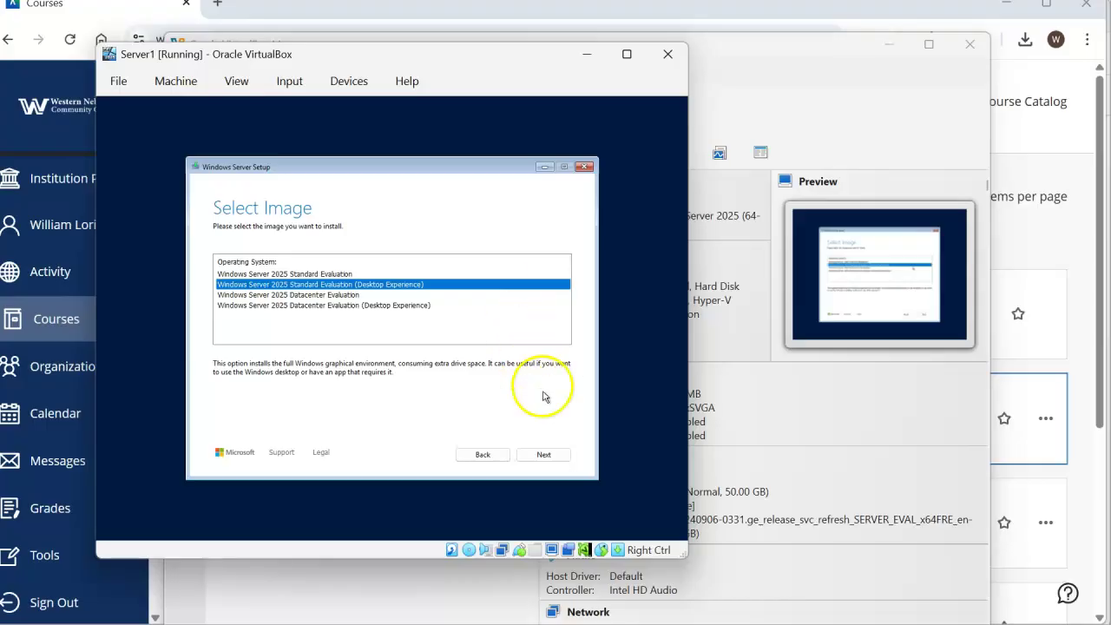
{"action": "left_click", "coordinate": [544, 456]}
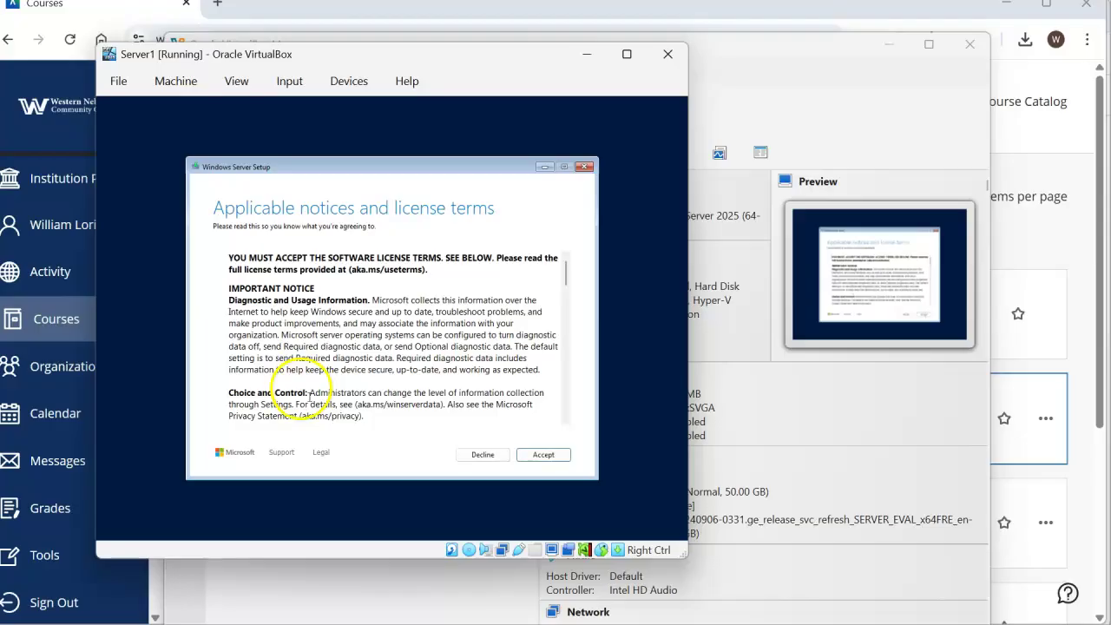
- Accept the license, target Disk 0's unallocated space and start the installation
{"action": "left_click", "coordinate": [541, 456]}
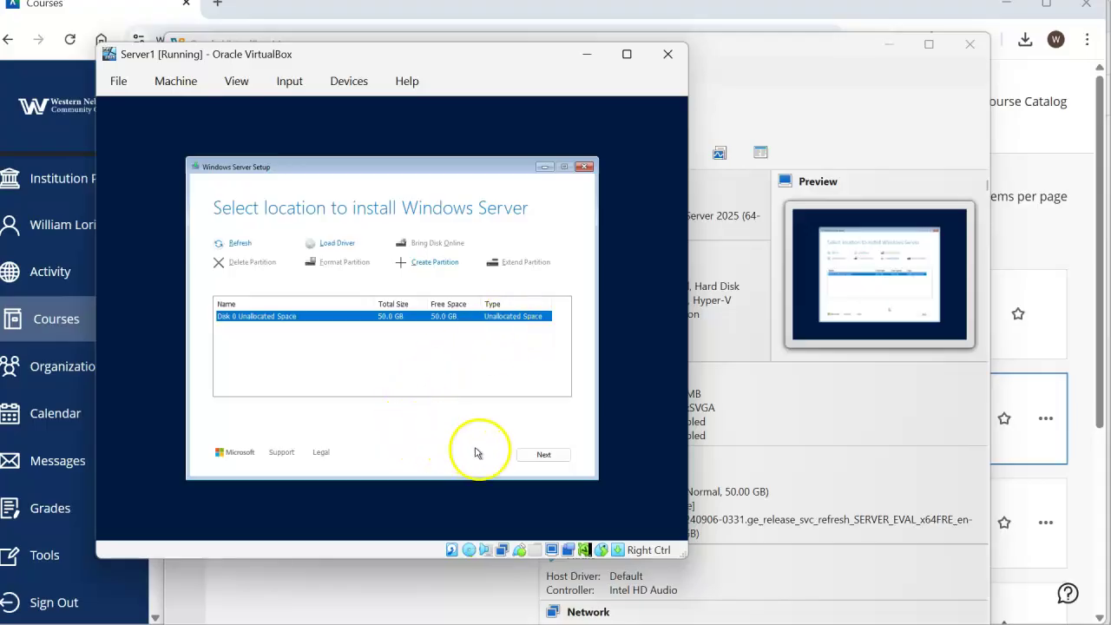
{"action": "left_click", "coordinate": [534, 457]}
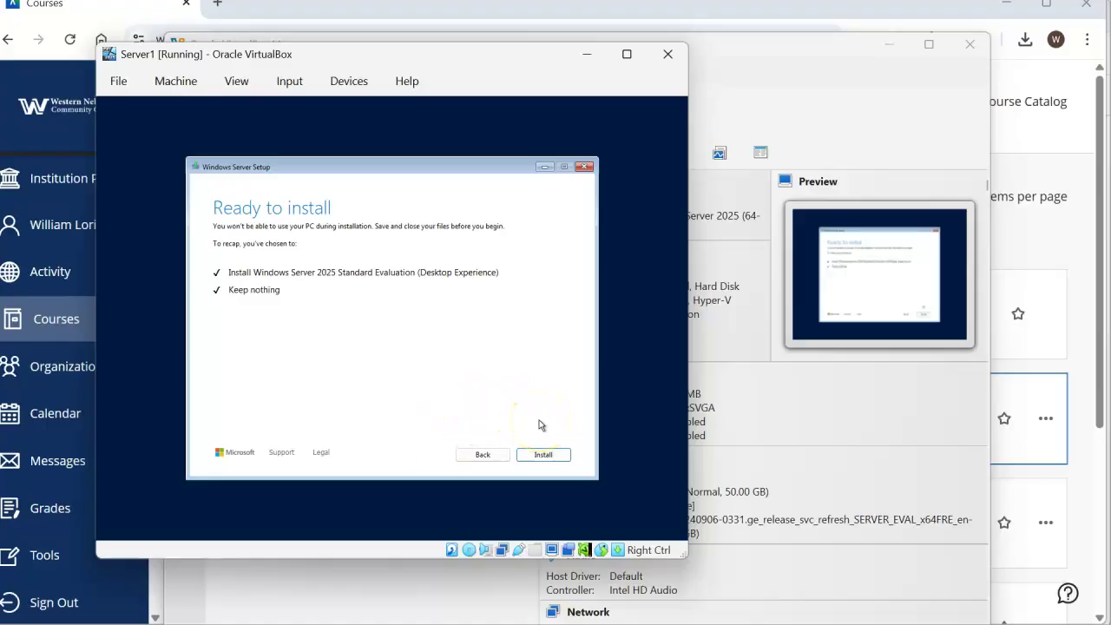
{"action": "left_click", "coordinate": [540, 455]}
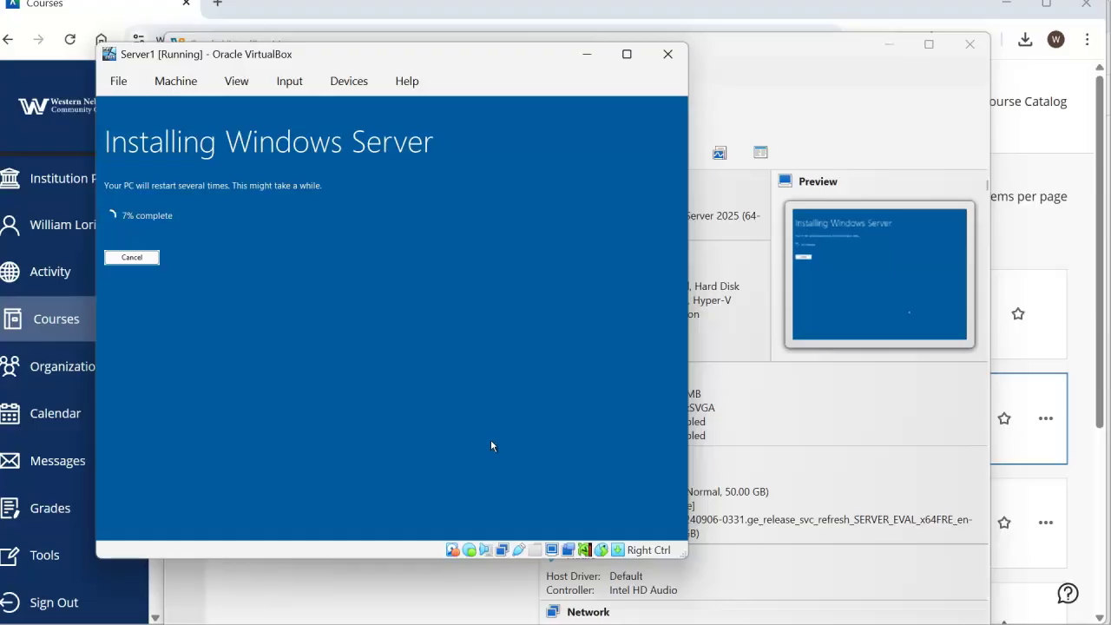
- Remove the installation disk from Server1's virtual optical drive via Devices > Optical Drives
{"action": "left_click", "coordinate": [327, 375]}
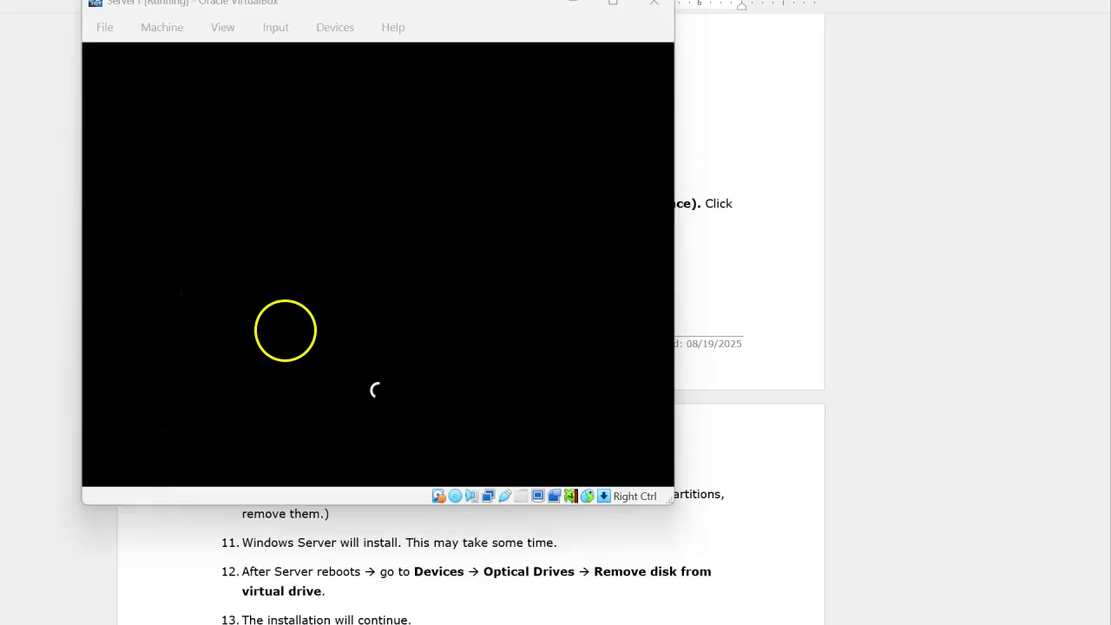
{"action": "left_click", "coordinate": [356, 31]}
{"action": "mouse_move", "coordinate": [360, 57]}
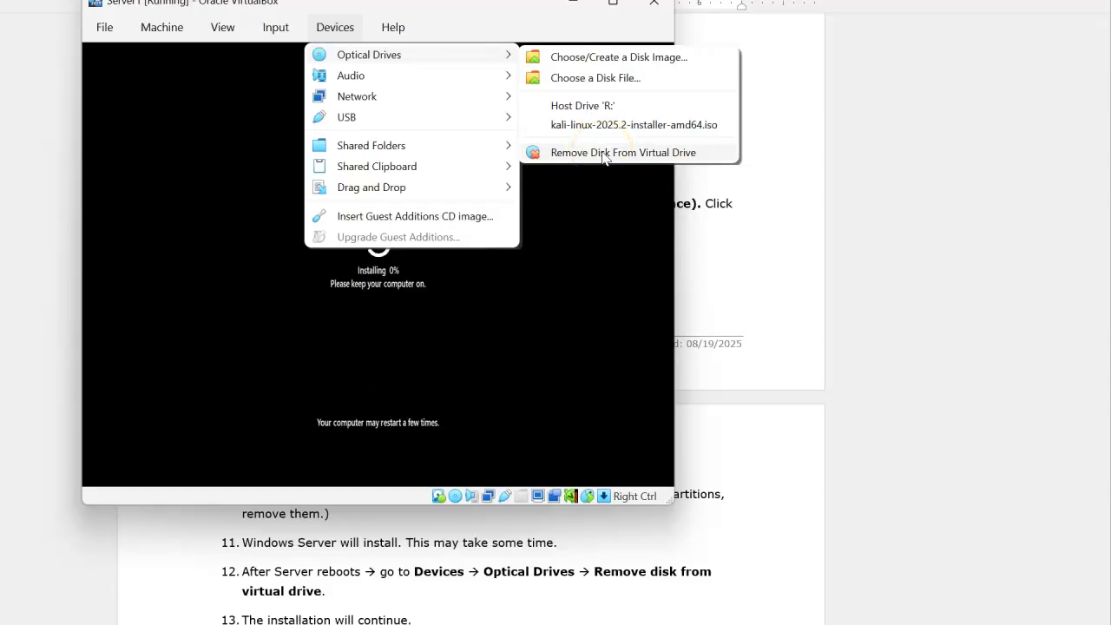
{"action": "left_click", "coordinate": [605, 155]}
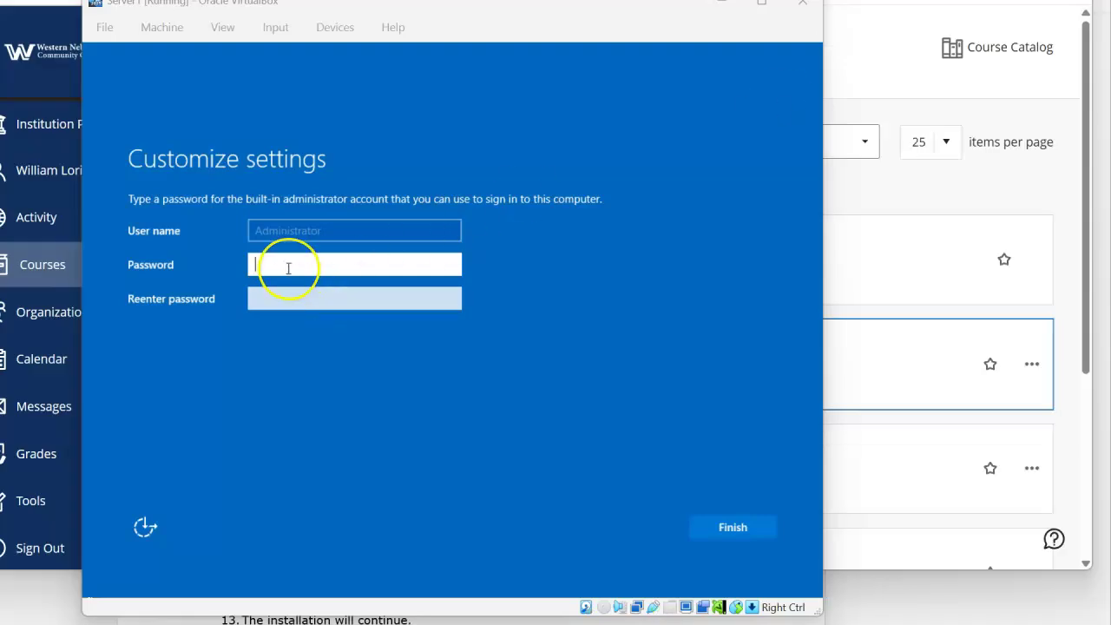
- Enter and confirm the Administrator password, then finish setup
{"action": "left_click", "coordinate": [291, 266]}
{"action": "type", "text": "P"}
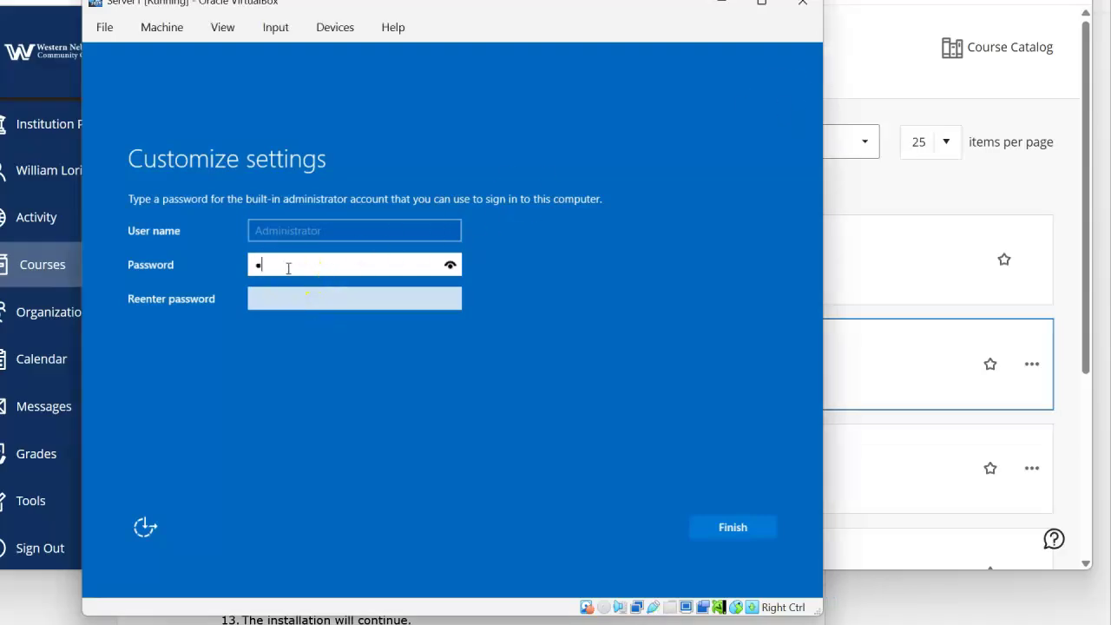
{"action": "type", "text": "assword01"}
{"action": "key", "text": "Tab"}
{"action": "type", "text": "Password0"}
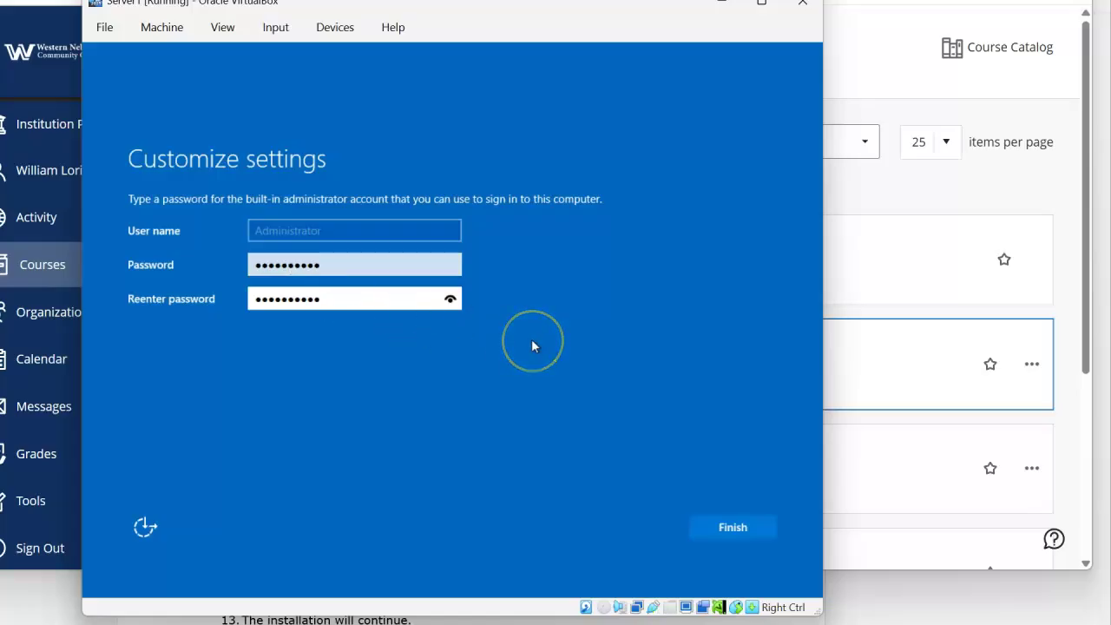
{"action": "left_click", "coordinate": [711, 527]}
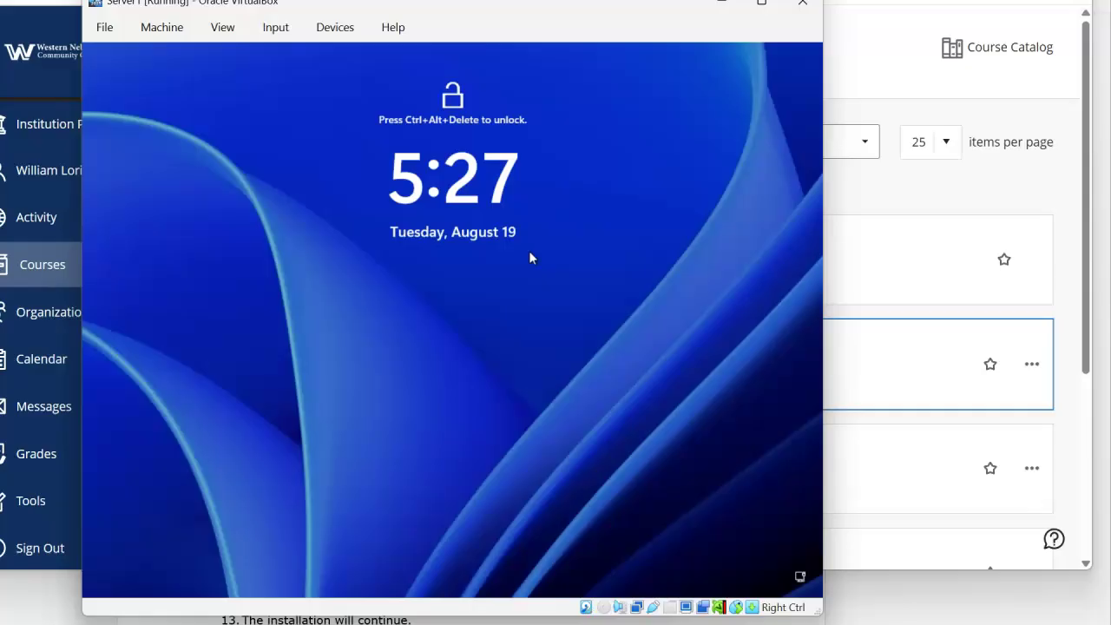
- Send Ctrl+Alt+Del to Server1 and sign in as Administrator with the account password
{"action": "left_click", "coordinate": [330, 36]}
{"action": "mouse_move", "coordinate": [296, 60]}
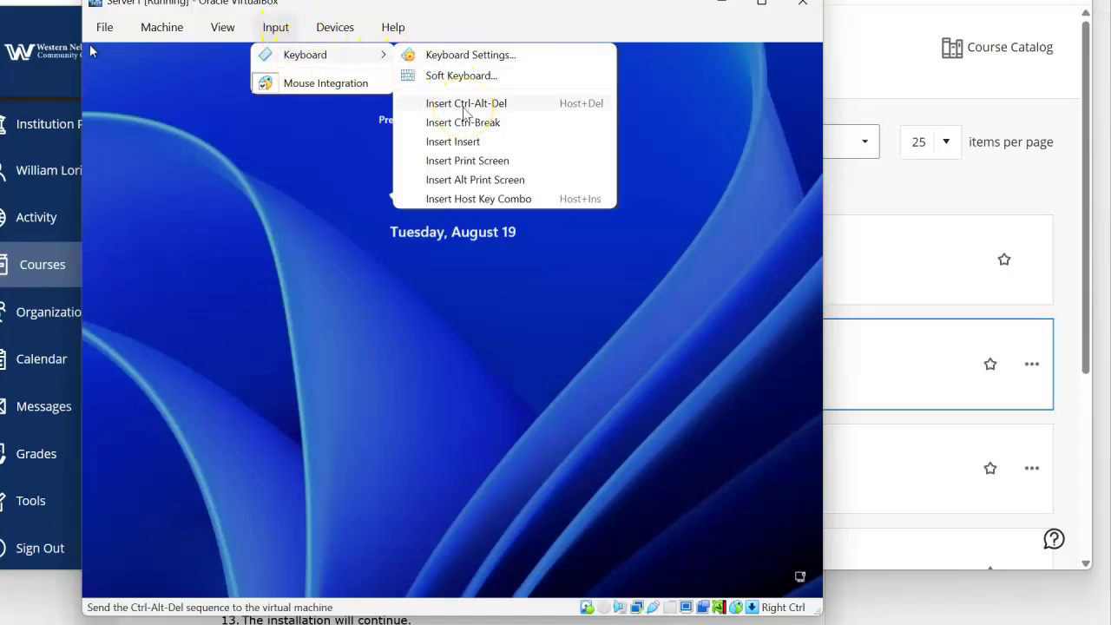
{"action": "left_click", "coordinate": [523, 297]}
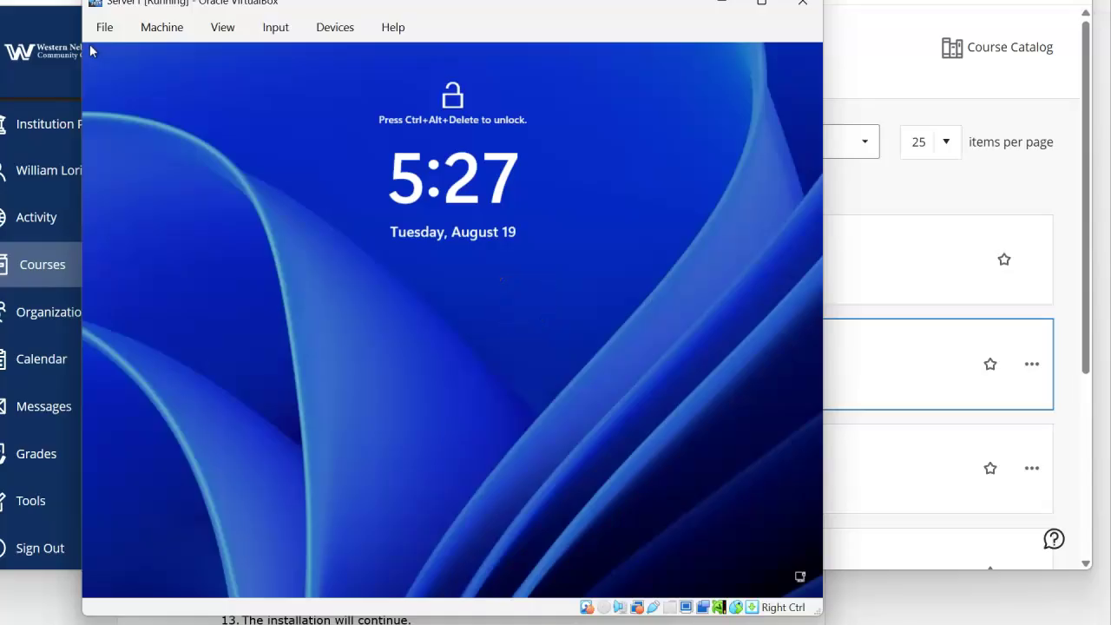
{"action": "key", "text": "Control_R+Delete"}
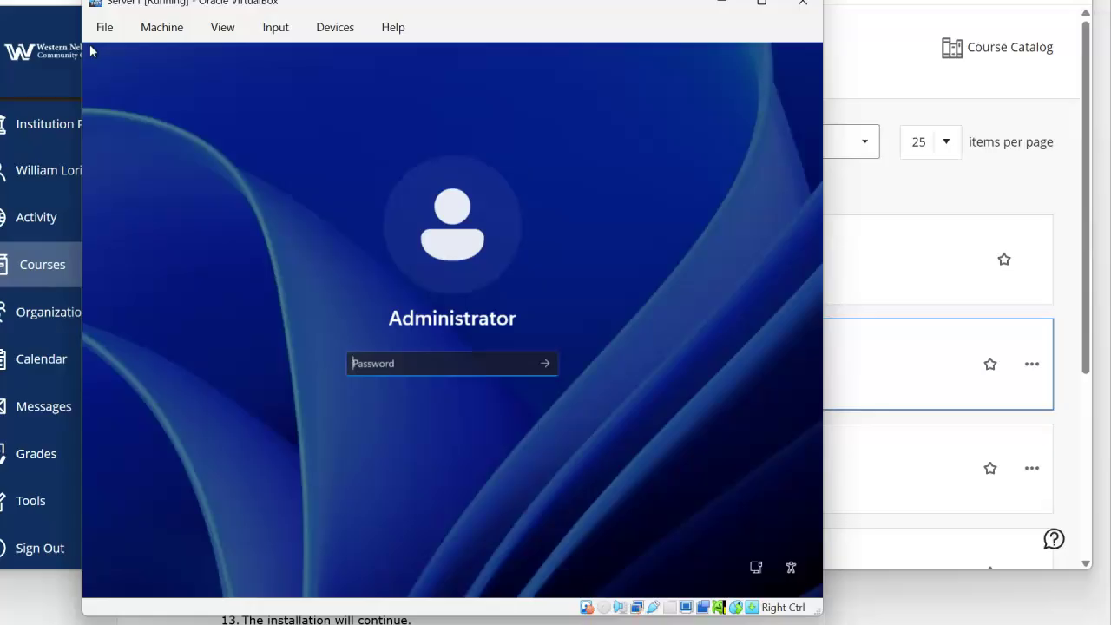
{"action": "type", "text": "Pa"}
{"action": "key", "text": "Return"}
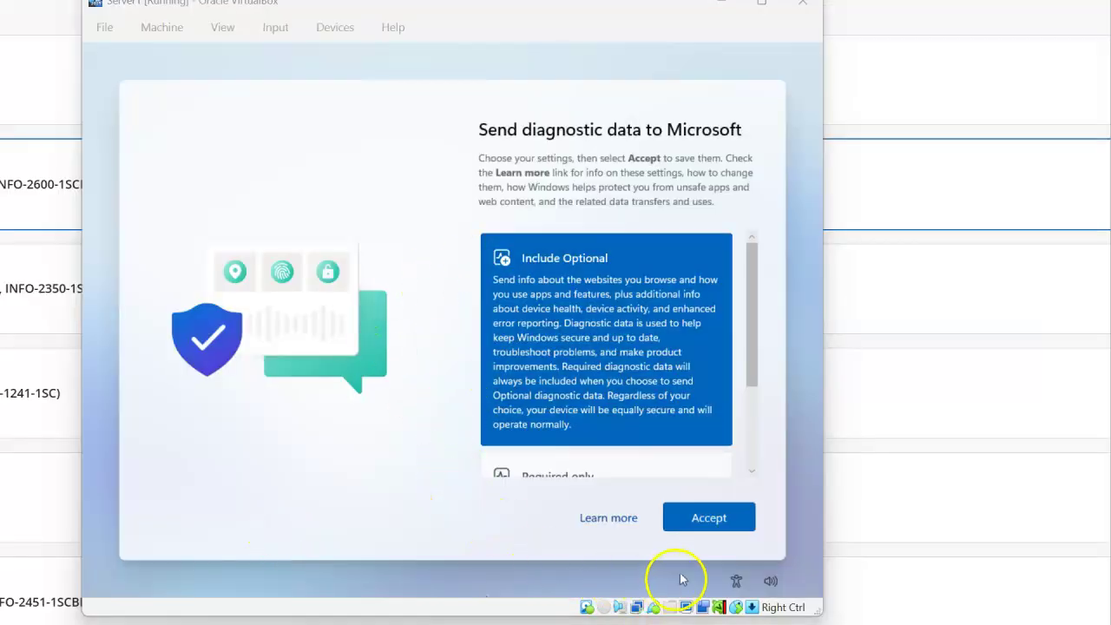
- Accept the diagnostic data choice, then set the Azure Arc pop-up to not show again and close it
{"action": "left_click", "coordinate": [712, 523]}
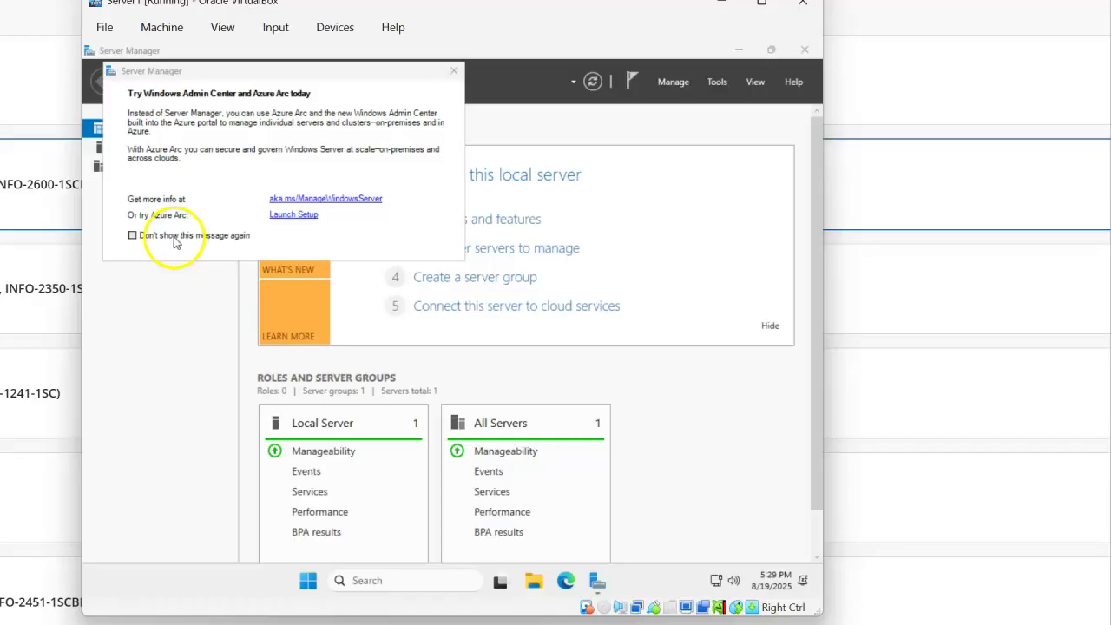
{"action": "left_click", "coordinate": [132, 235]}
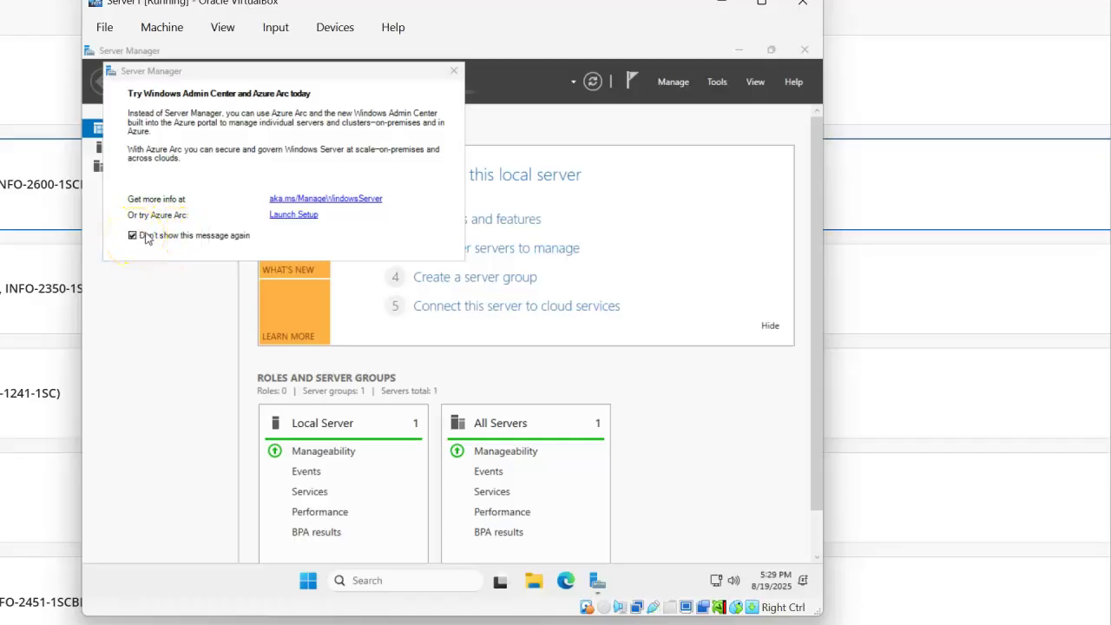
{"action": "left_click", "coordinate": [451, 73]}
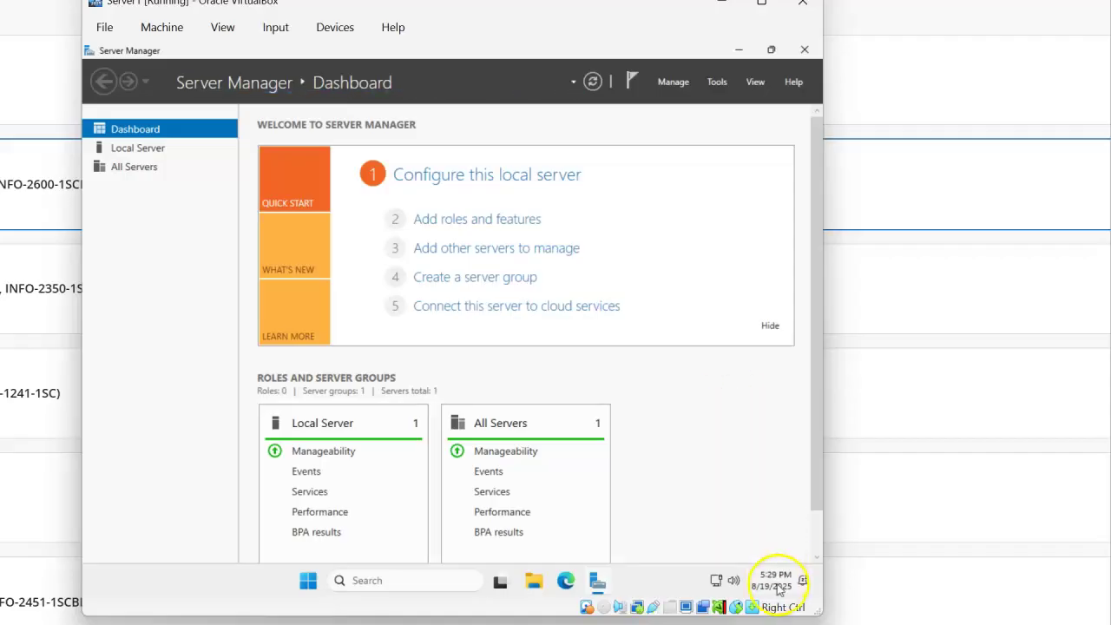
- Change the time zone to (UTC-07:00) Mountain Time (US & Canada) through the taskbar clock's date settings
{"action": "mouse_move", "coordinate": [778, 590]}
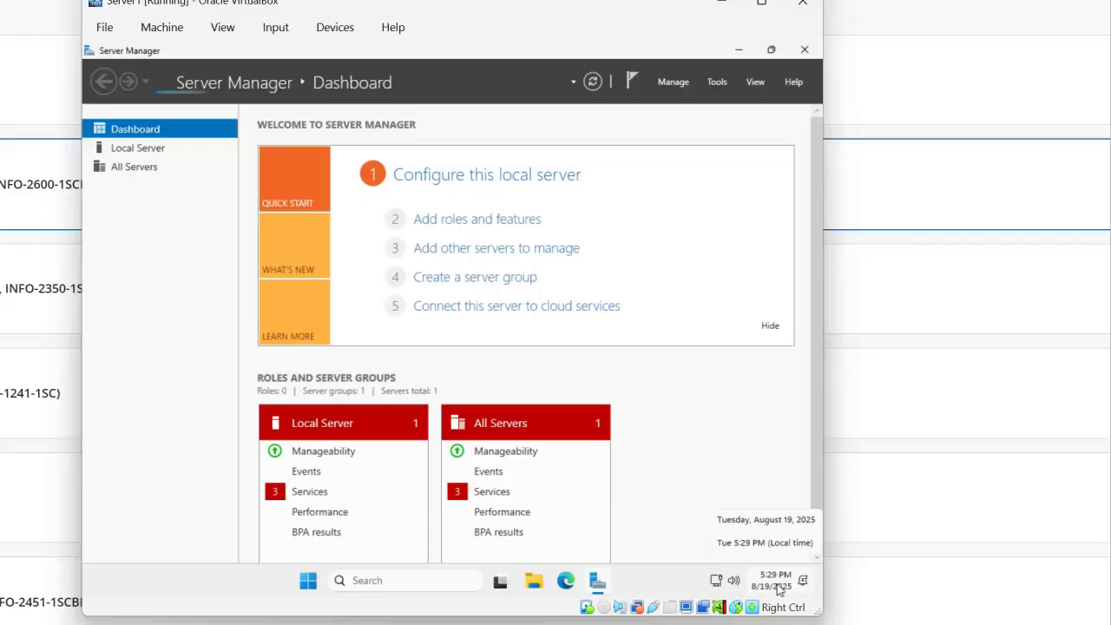
{"action": "left_click", "coordinate": [778, 590]}
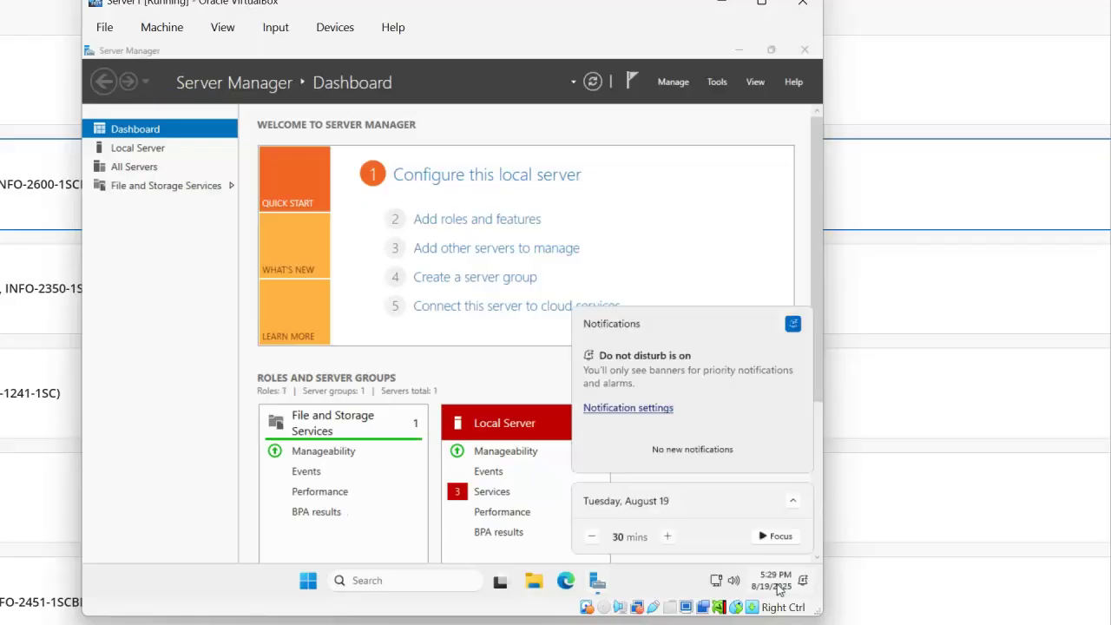
{"action": "right_click", "coordinate": [778, 589]}
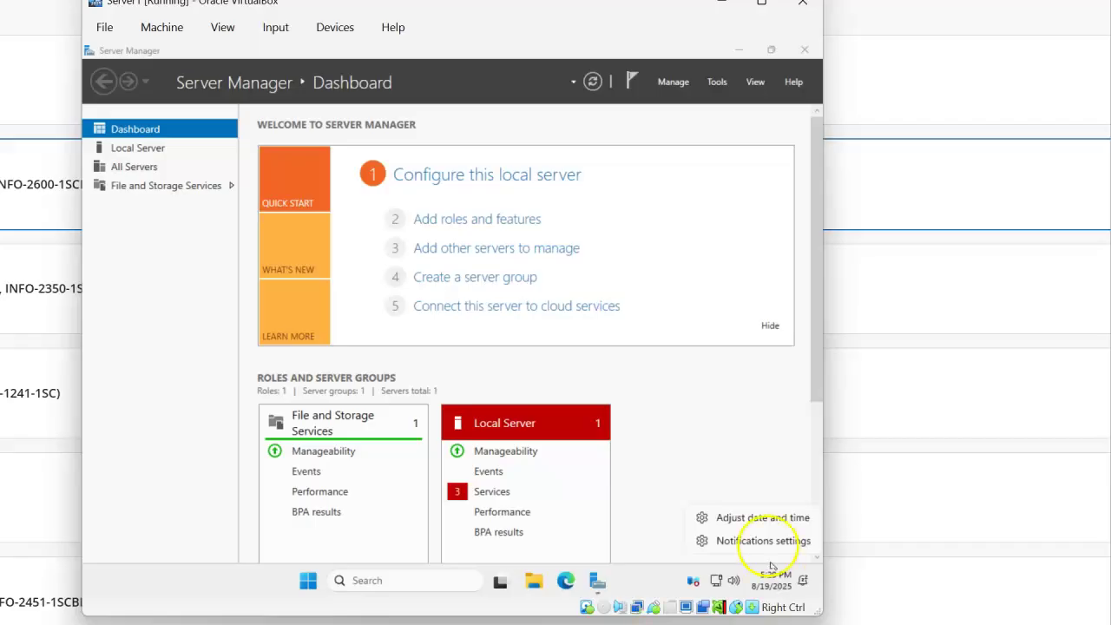
{"action": "left_click", "coordinate": [755, 518]}
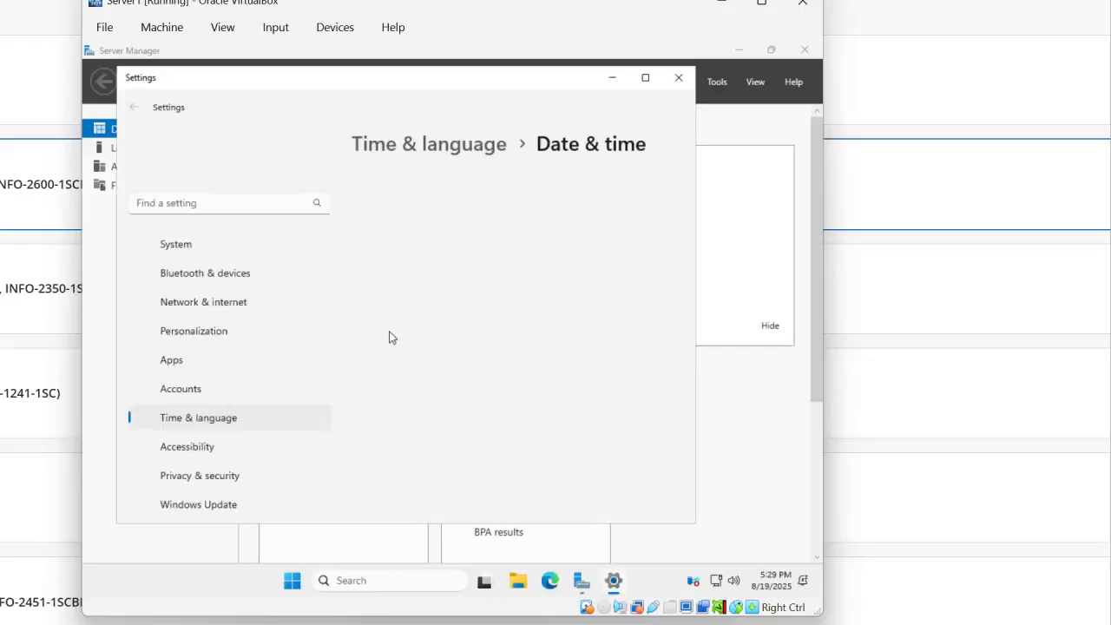
{"action": "left_click", "coordinate": [483, 384]}
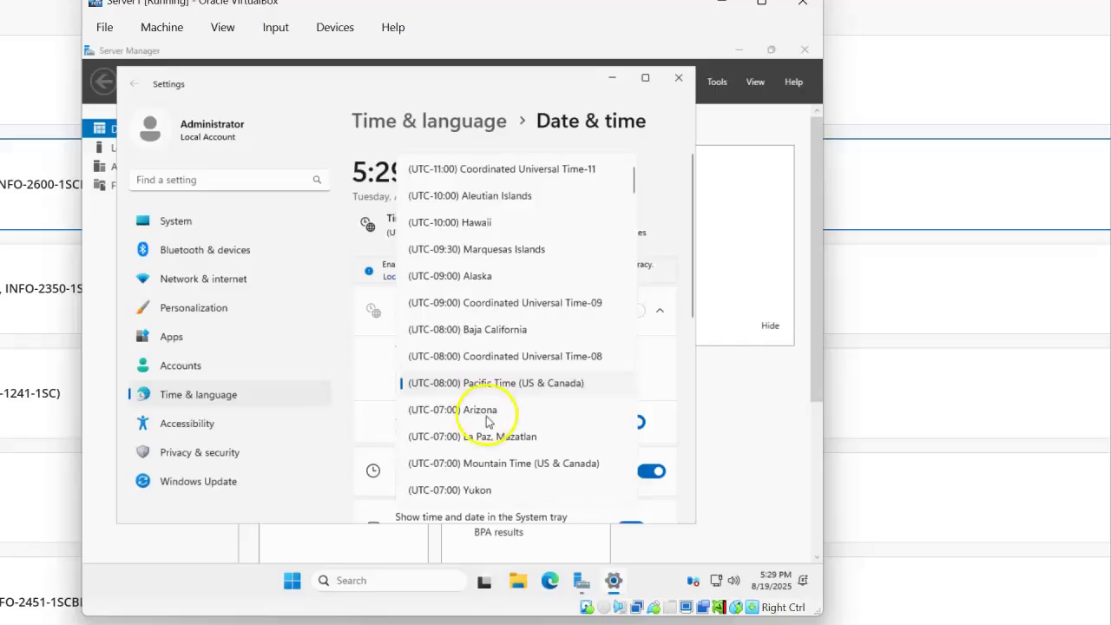
{"action": "left_click", "coordinate": [491, 463]}
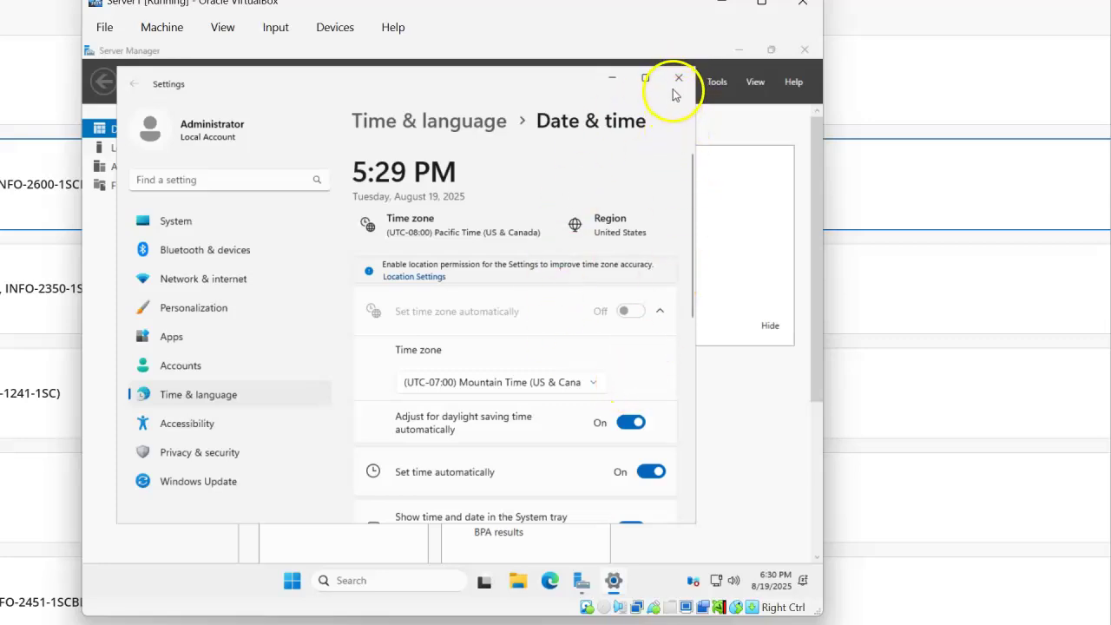
{"action": "left_click", "coordinate": [677, 79]}
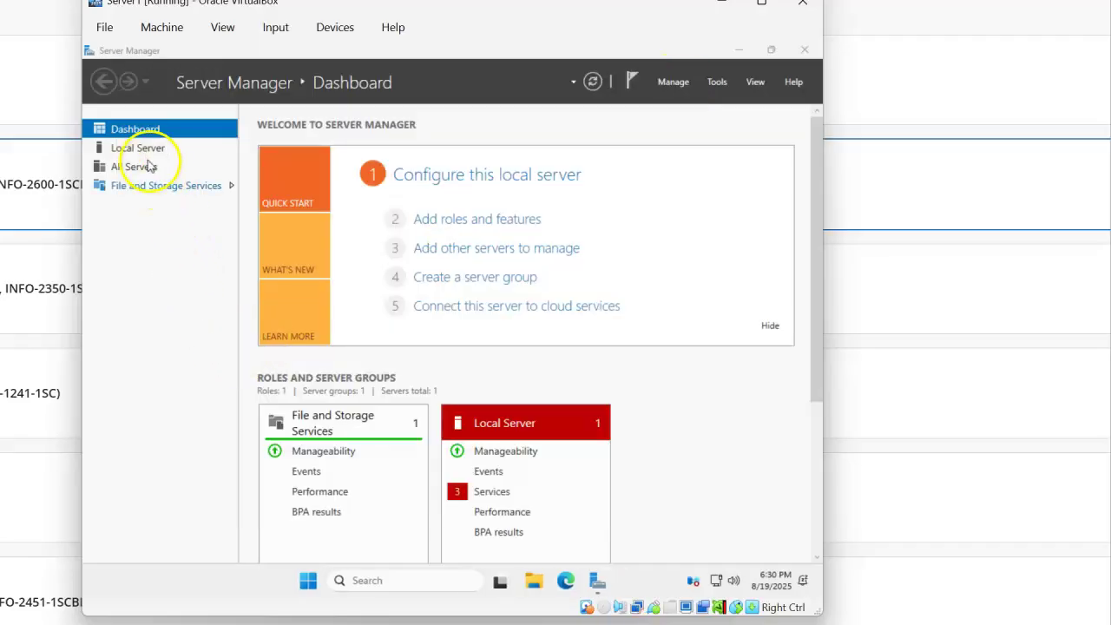
- Change the computer name to Server1 from Local Server's system properties
{"action": "left_click", "coordinate": [139, 150]}
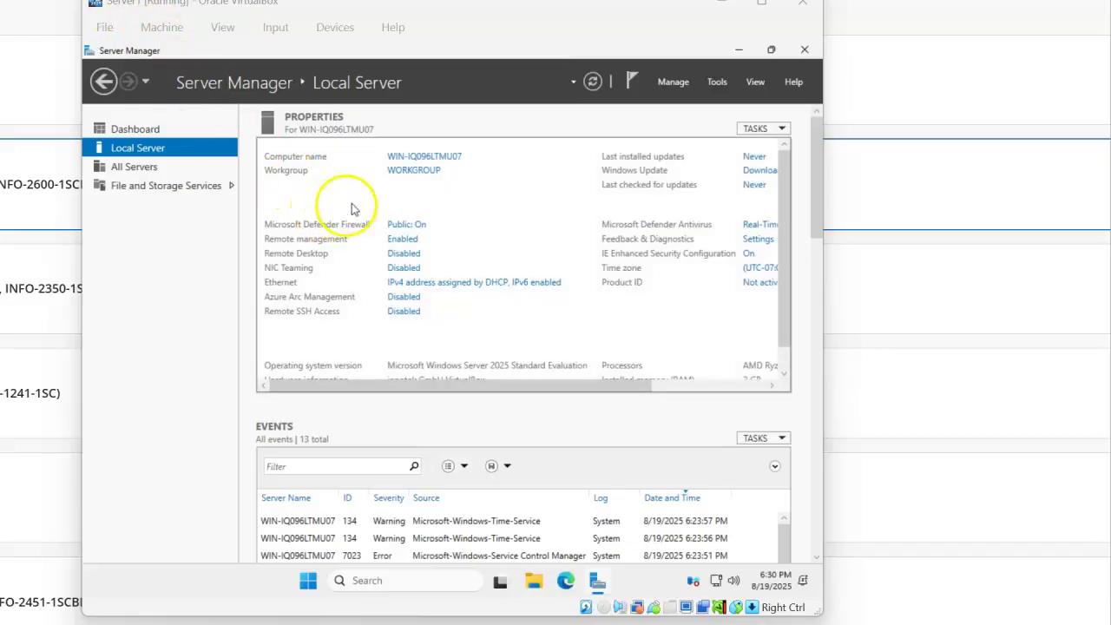
{"action": "left_click", "coordinate": [450, 160]}
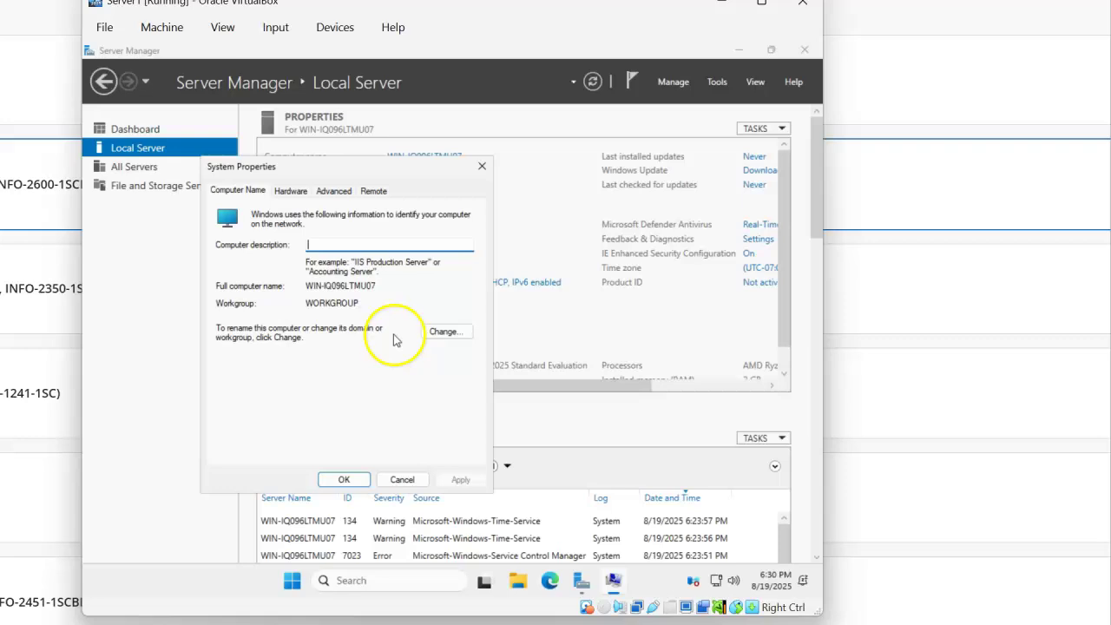
{"action": "left_click", "coordinate": [444, 334]}
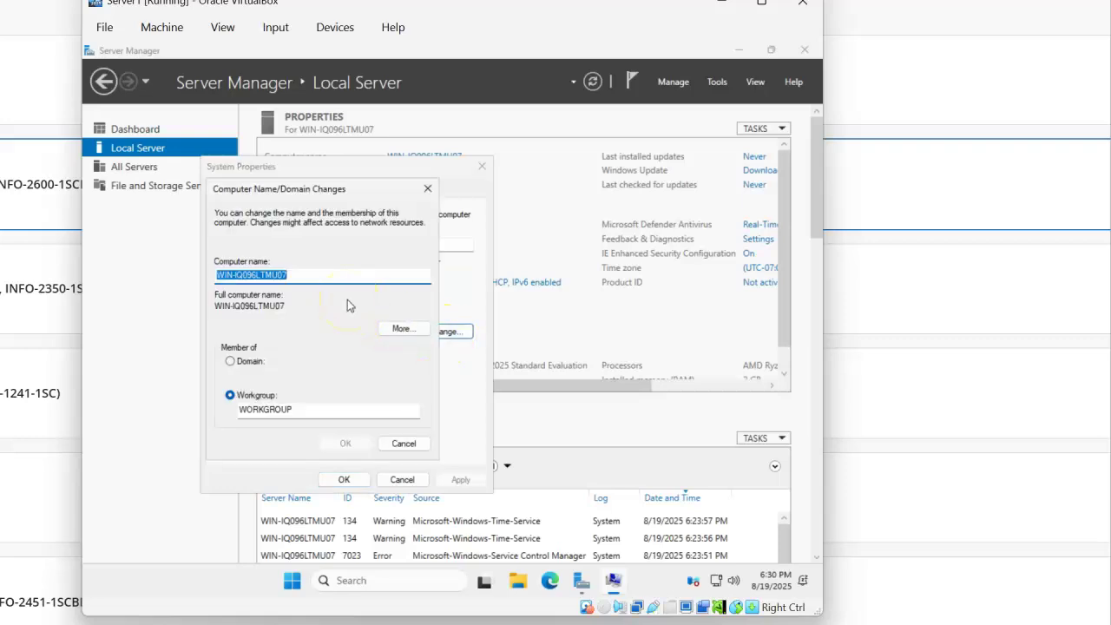
{"action": "type", "text": "Server1"}
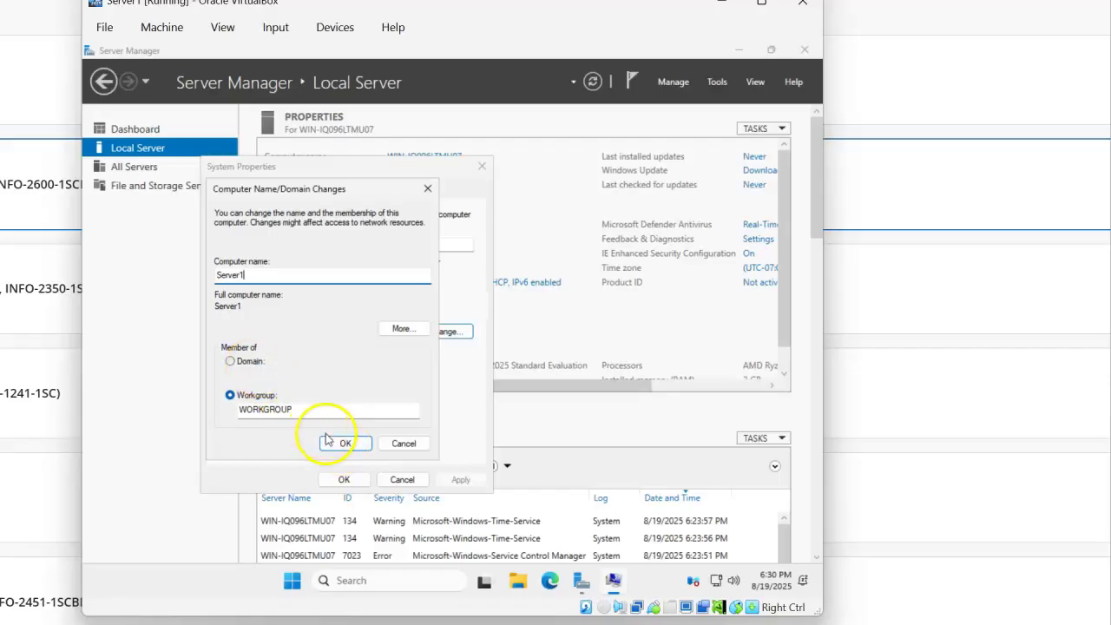
{"action": "left_click", "coordinate": [336, 444]}
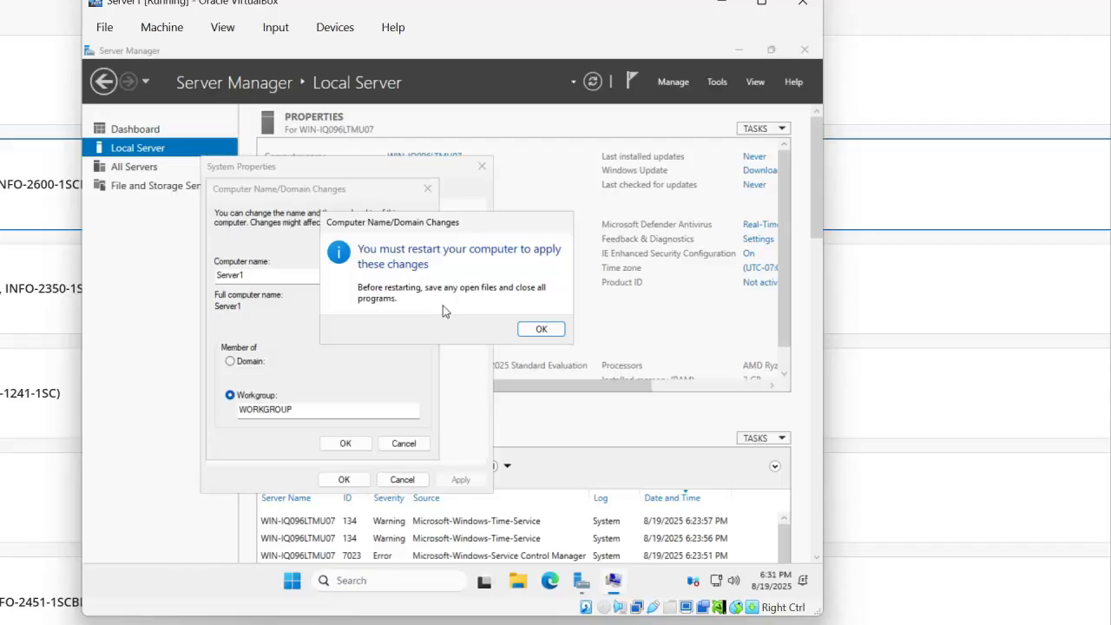
- Acknowledge the restart notice, close System Properties and choose Restart Later
{"action": "left_click", "coordinate": [538, 332]}
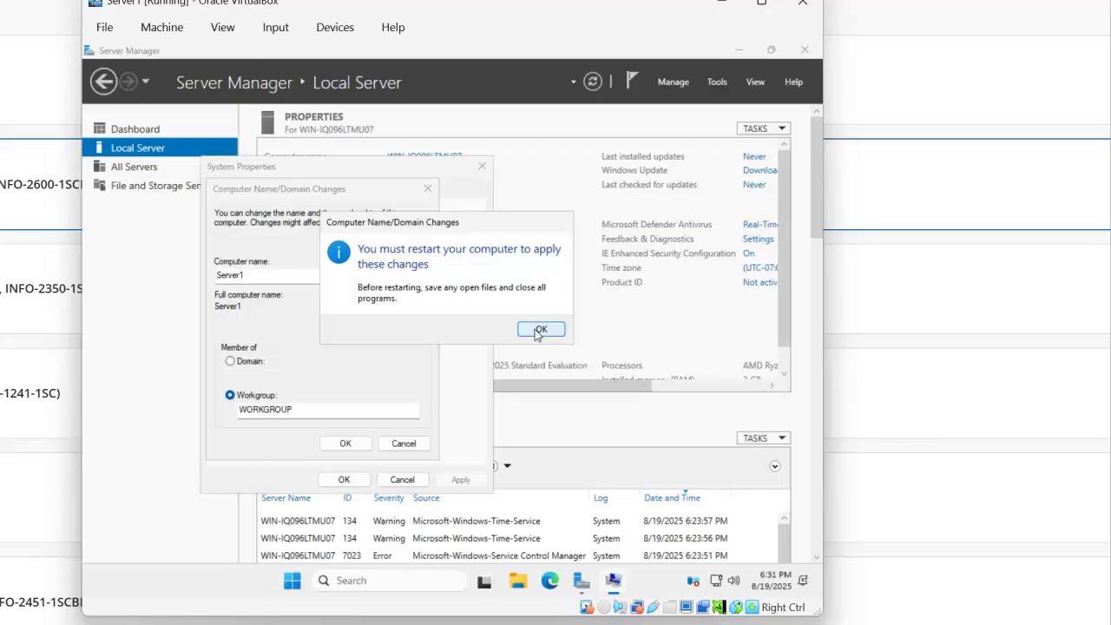
{"action": "left_click", "coordinate": [538, 330]}
{"action": "left_click", "coordinate": [345, 479]}
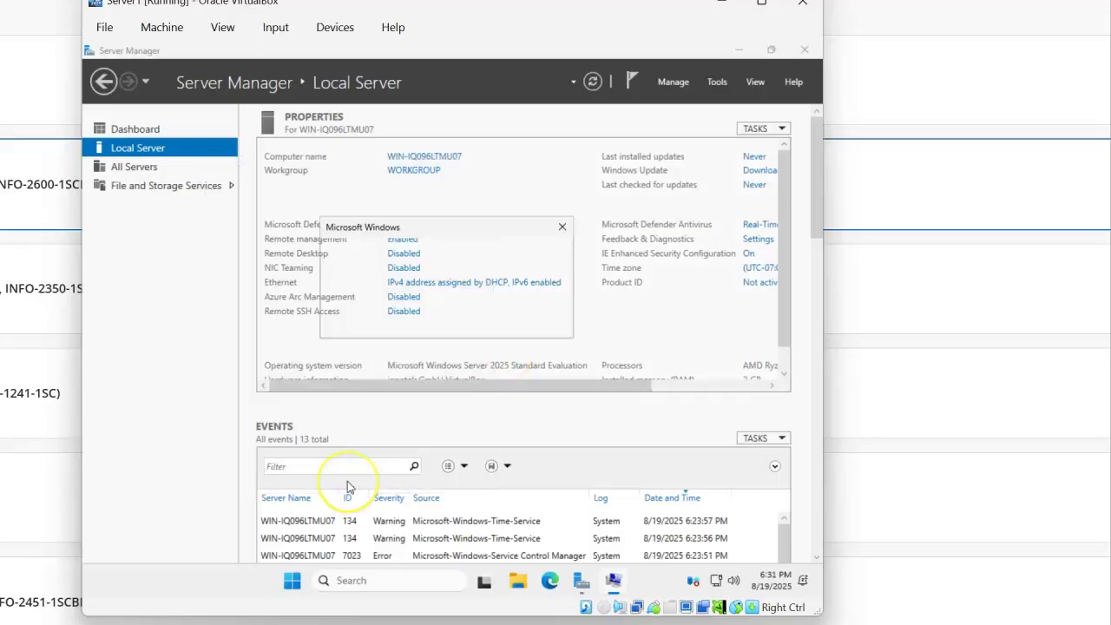
{"action": "left_click", "coordinate": [536, 326]}
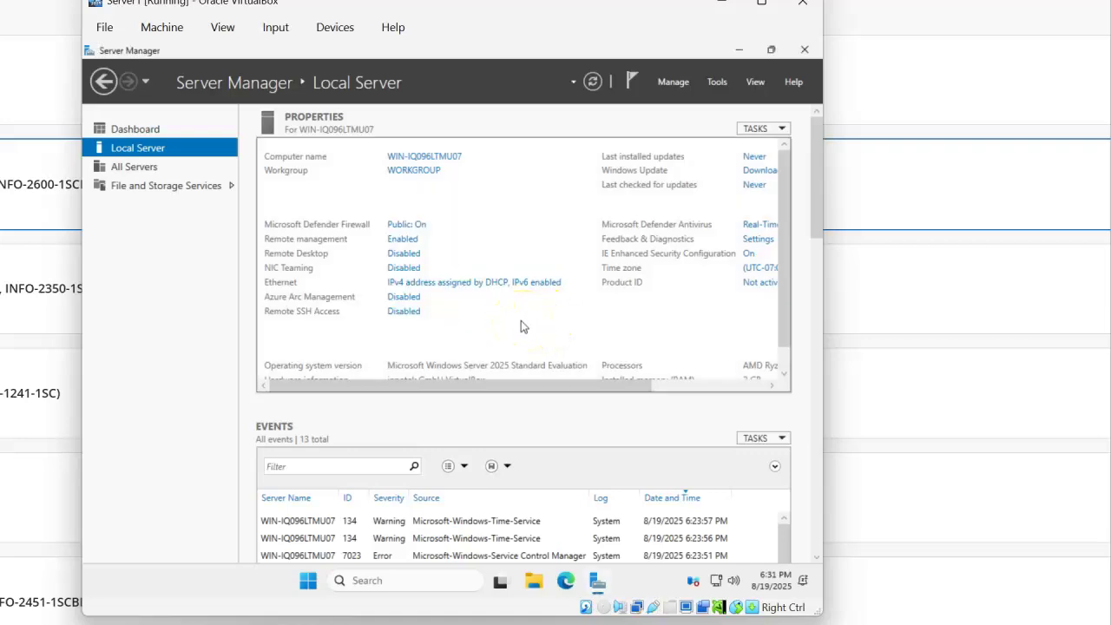
- Insert the Guest Additions CD image from the Devices menu, then minimize Server Manager
{"action": "left_click", "coordinate": [476, 285]}
{"action": "left_click_drag", "start_coordinate": [550, 387], "coordinate": [724, 395]}
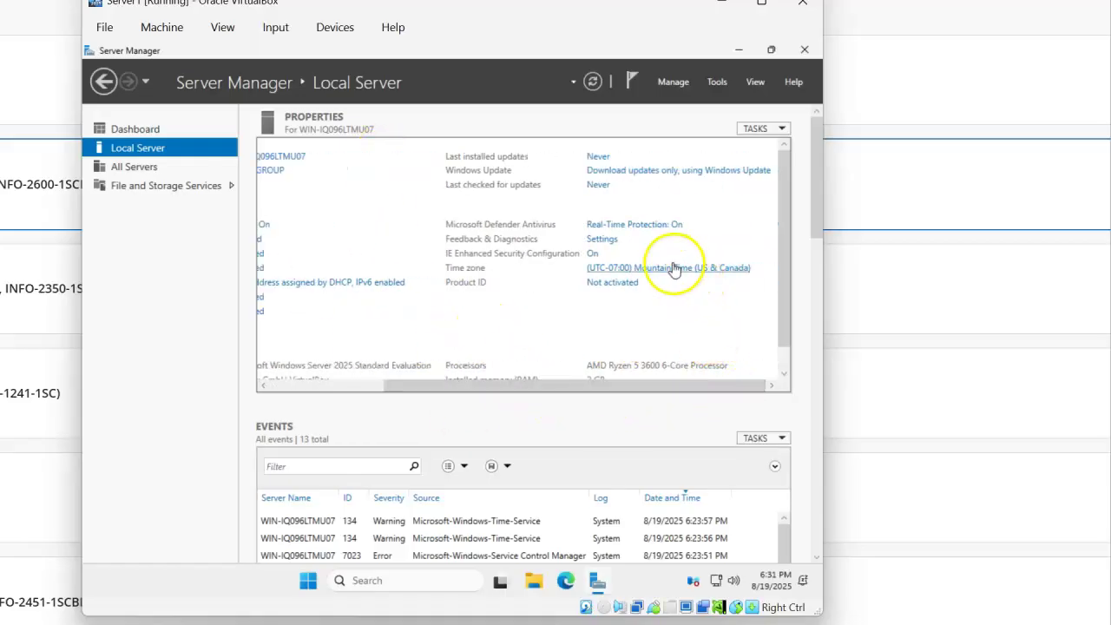
{"action": "left_click_drag", "start_coordinate": [573, 384], "coordinate": [355, 377]}
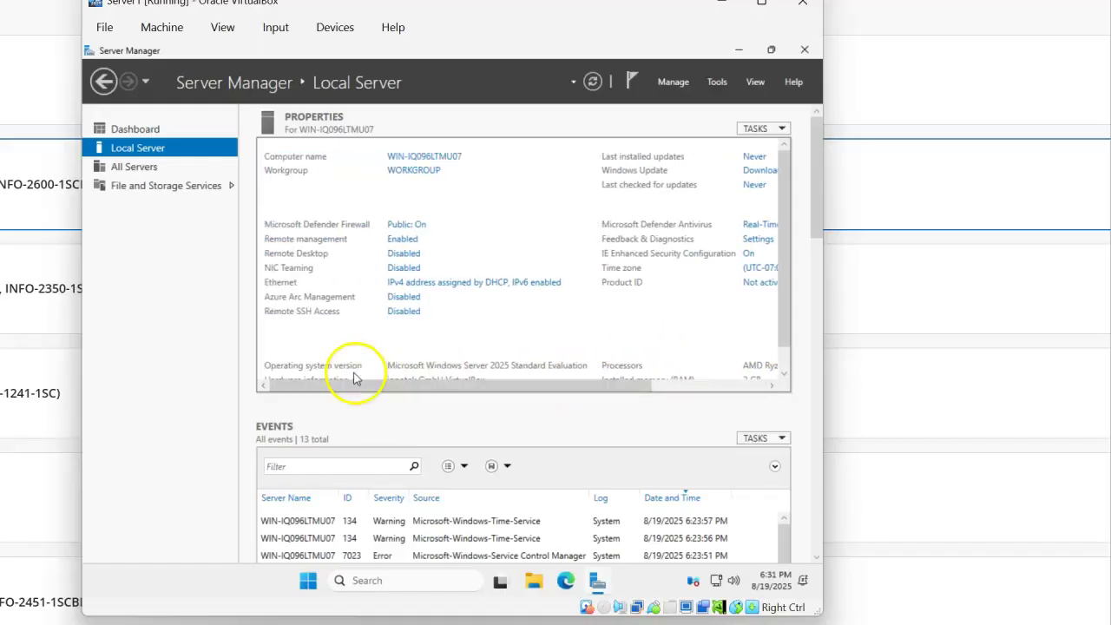
{"action": "left_click", "coordinate": [334, 27]}
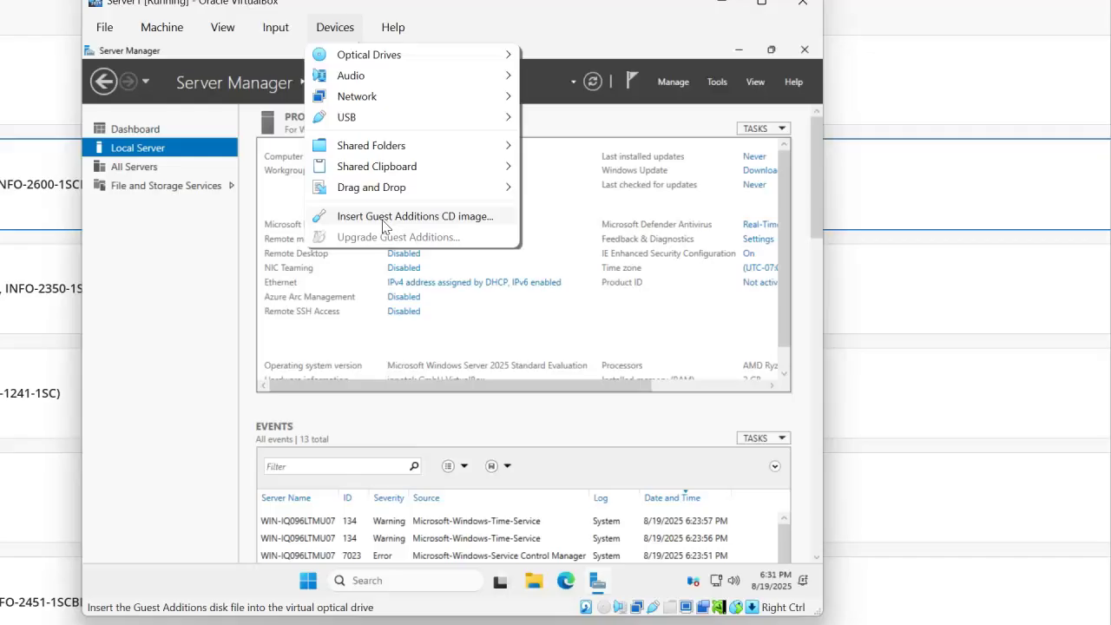
{"action": "left_click", "coordinate": [385, 216]}
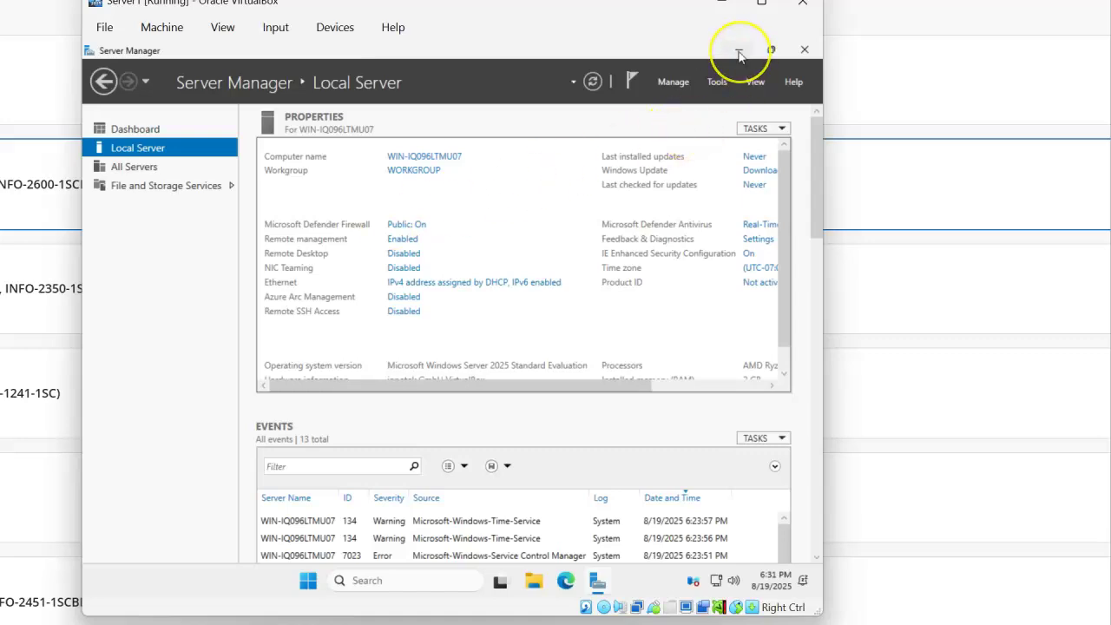
{"action": "left_click", "coordinate": [770, 49]}
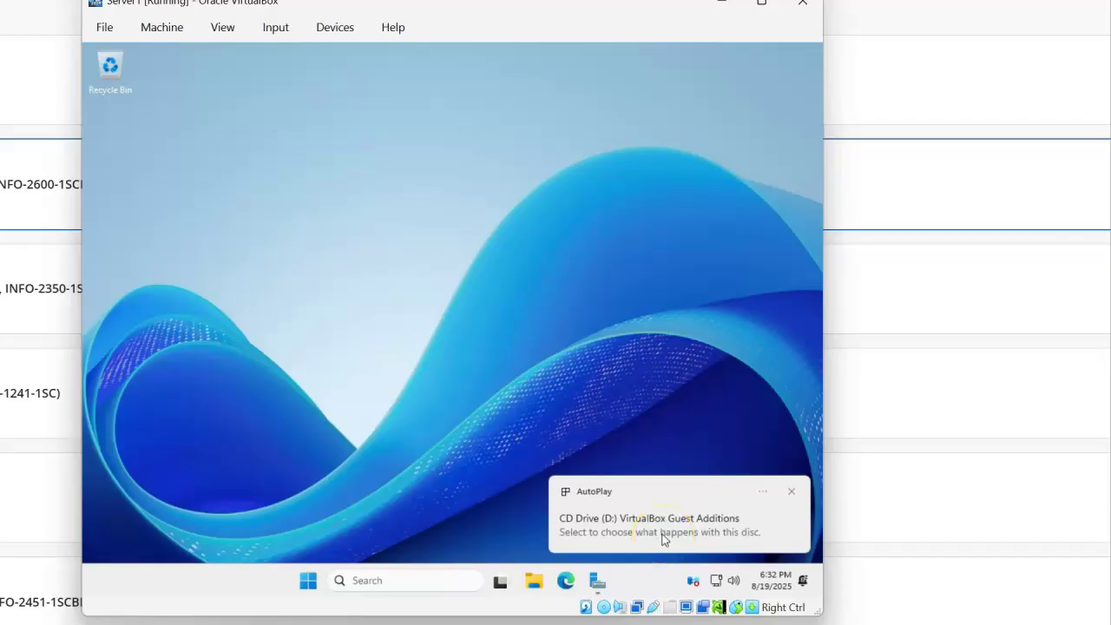
- Open the Guest Additions CD drive in File Explorer and launch VBoxWindowsAdditions-amd64
{"action": "left_click", "coordinate": [540, 582]}
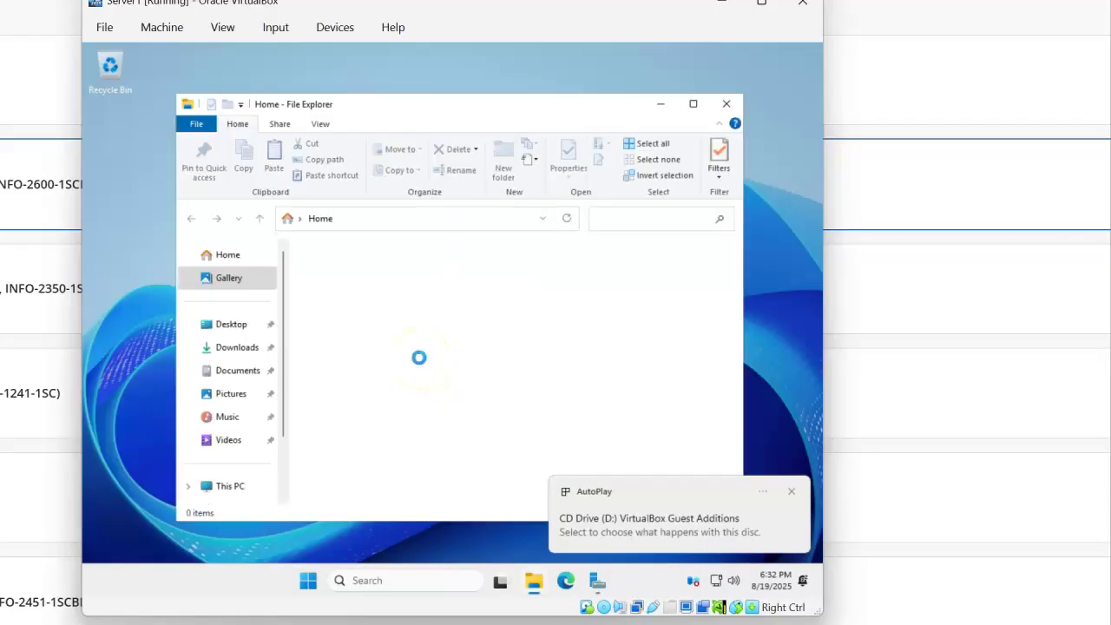
{"action": "scroll", "coordinate": [244, 419], "scroll_direction": "down", "scroll_amount": 2}
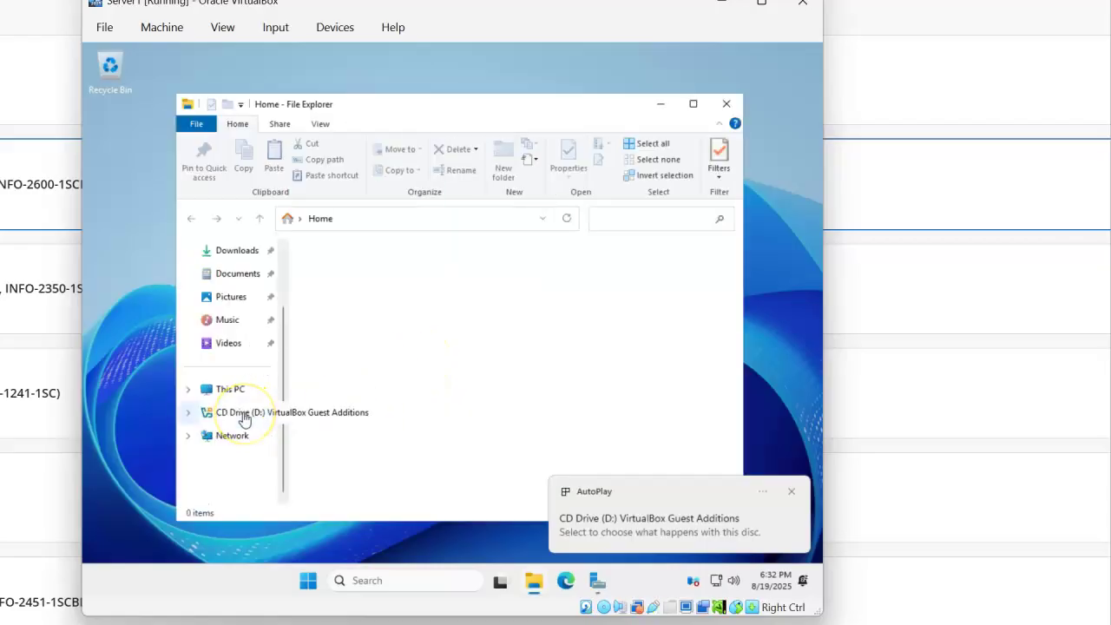
{"action": "left_click", "coordinate": [245, 415]}
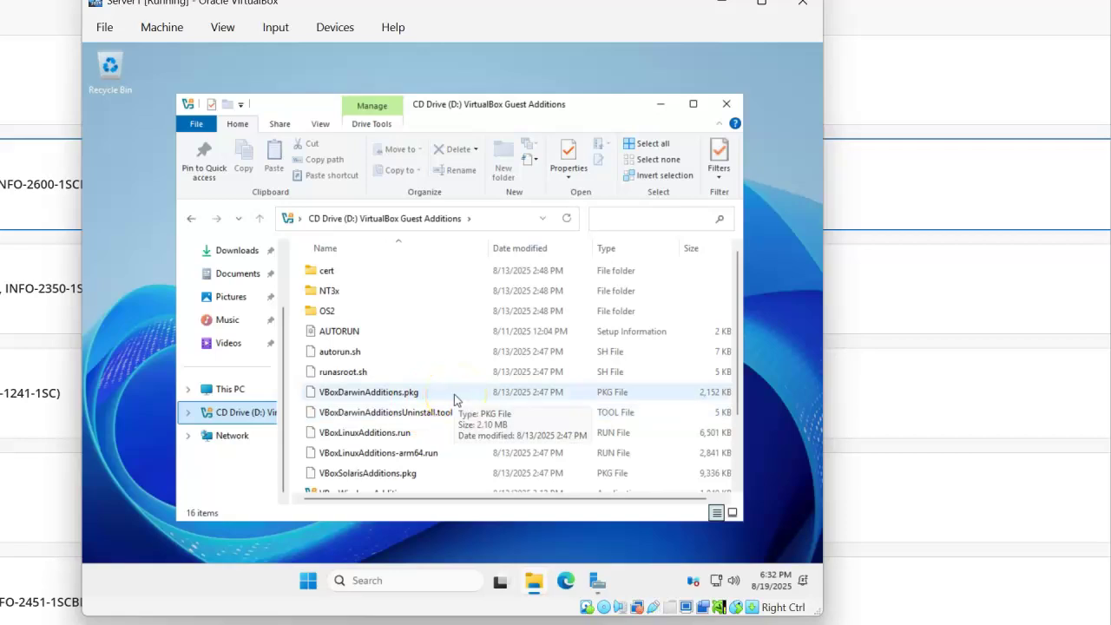
{"action": "scroll", "coordinate": [454, 399], "scroll_direction": "down", "scroll_amount": 1}
{"action": "left_click", "coordinate": [430, 462]}
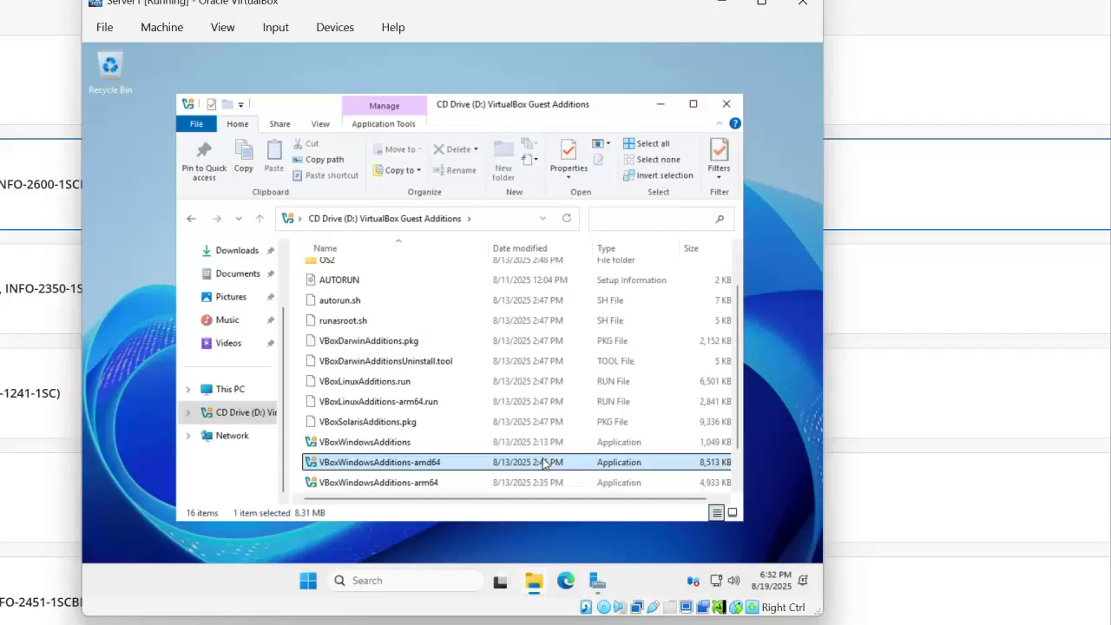
{"action": "double_click", "coordinate": [544, 463]}
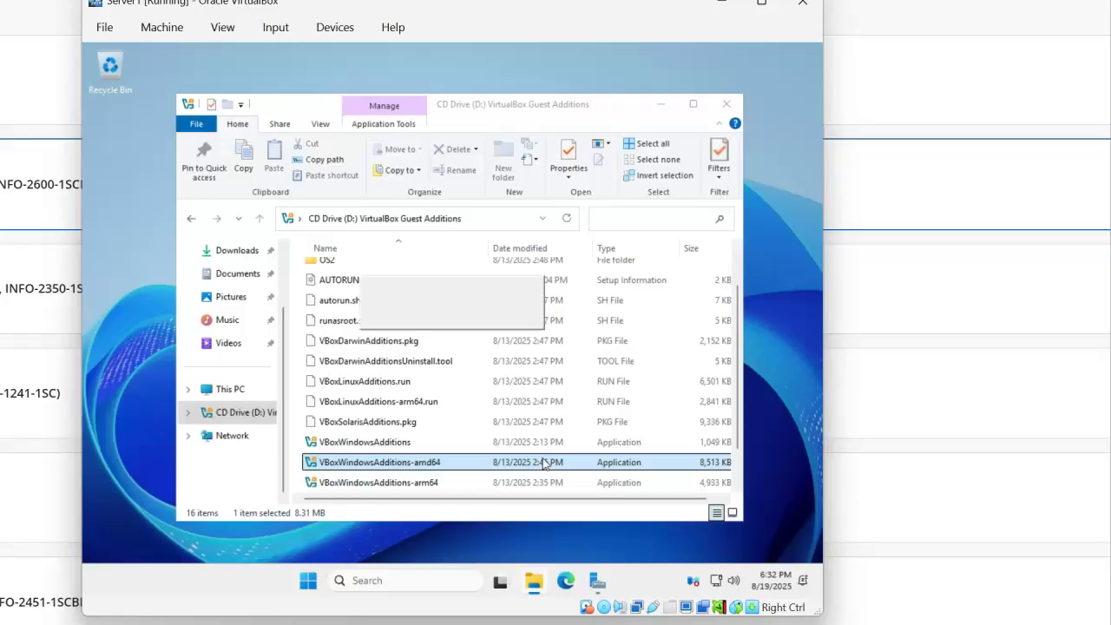
- Go through the setup wizard with the default install folder and start the install
{"action": "left_click", "coordinate": [533, 426]}
{"action": "left_click", "coordinate": [533, 426]}
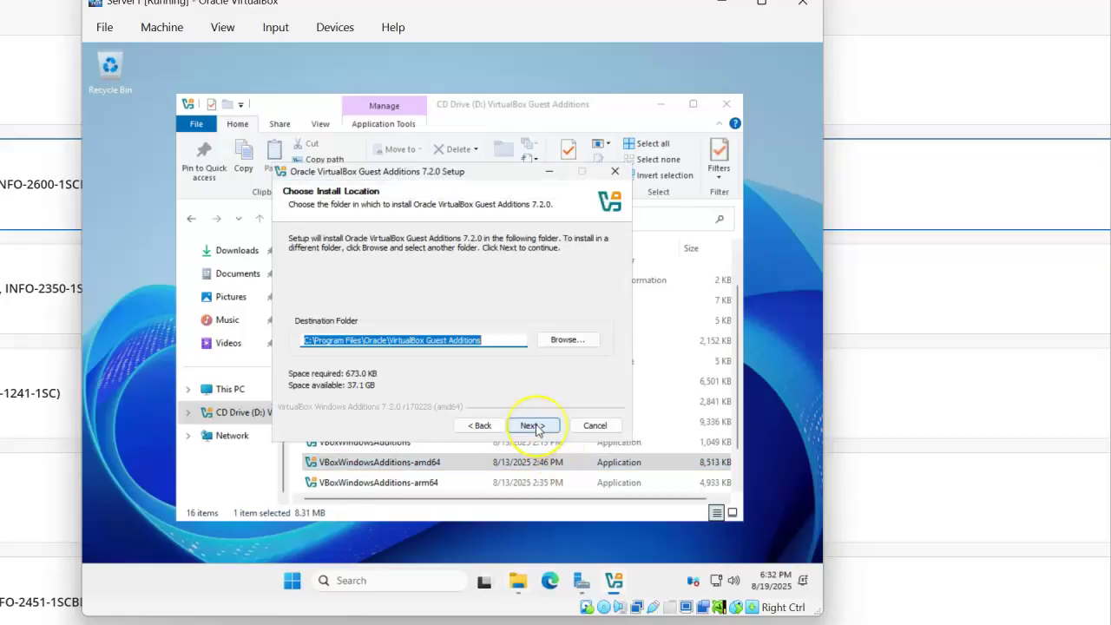
{"action": "left_click", "coordinate": [535, 426]}
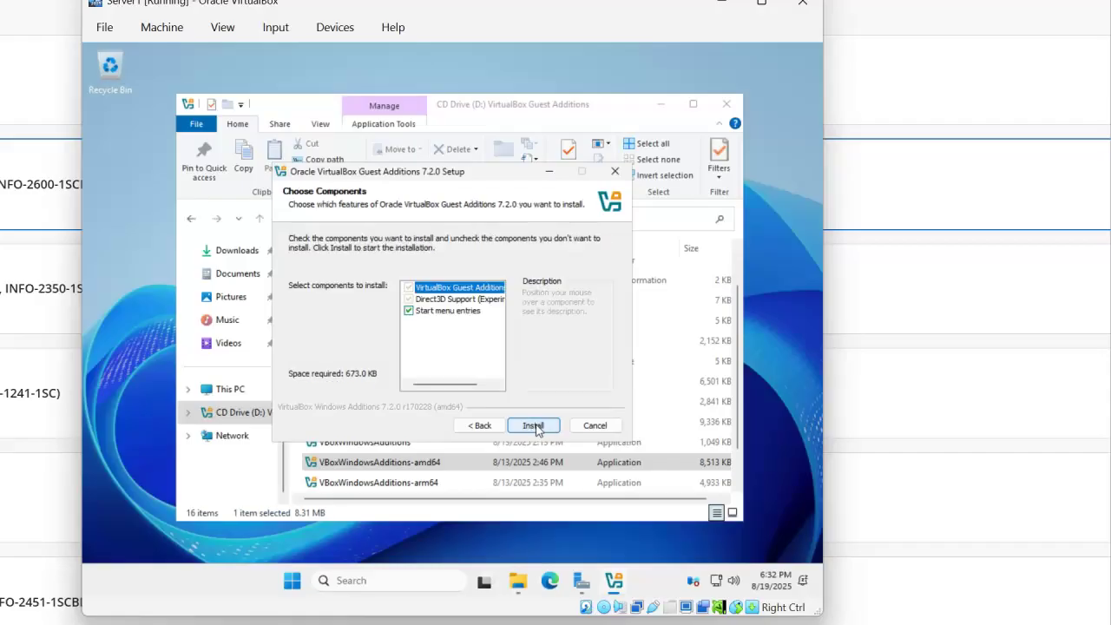
{"action": "left_click", "coordinate": [534, 425]}
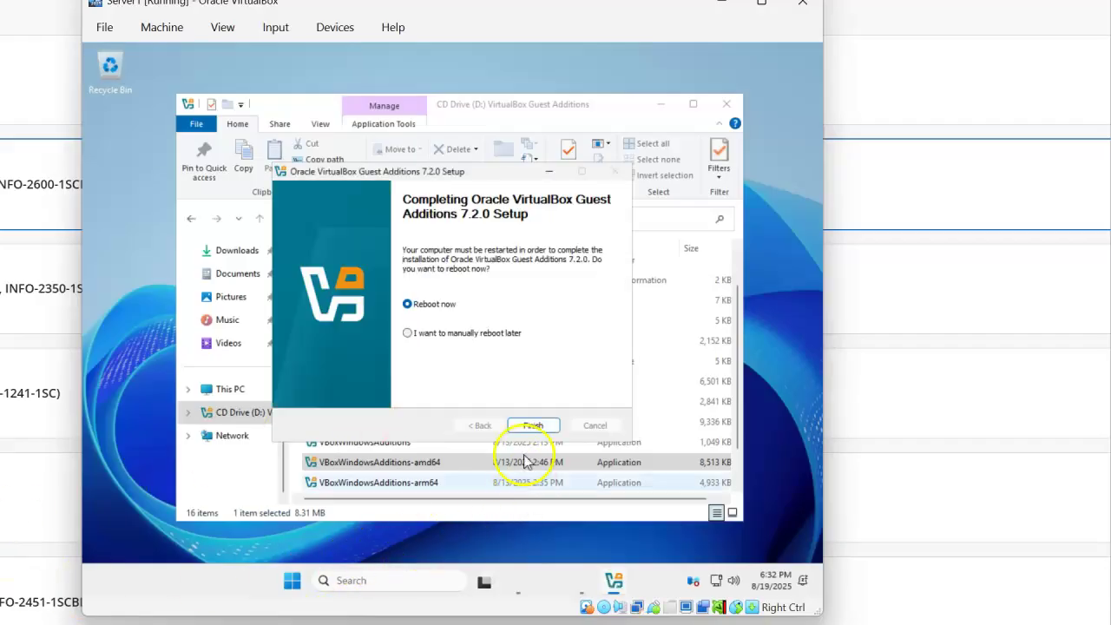
- Finish setup with Reboot now, then sign back in as Administrator with the account password
{"action": "left_click", "coordinate": [529, 425]}
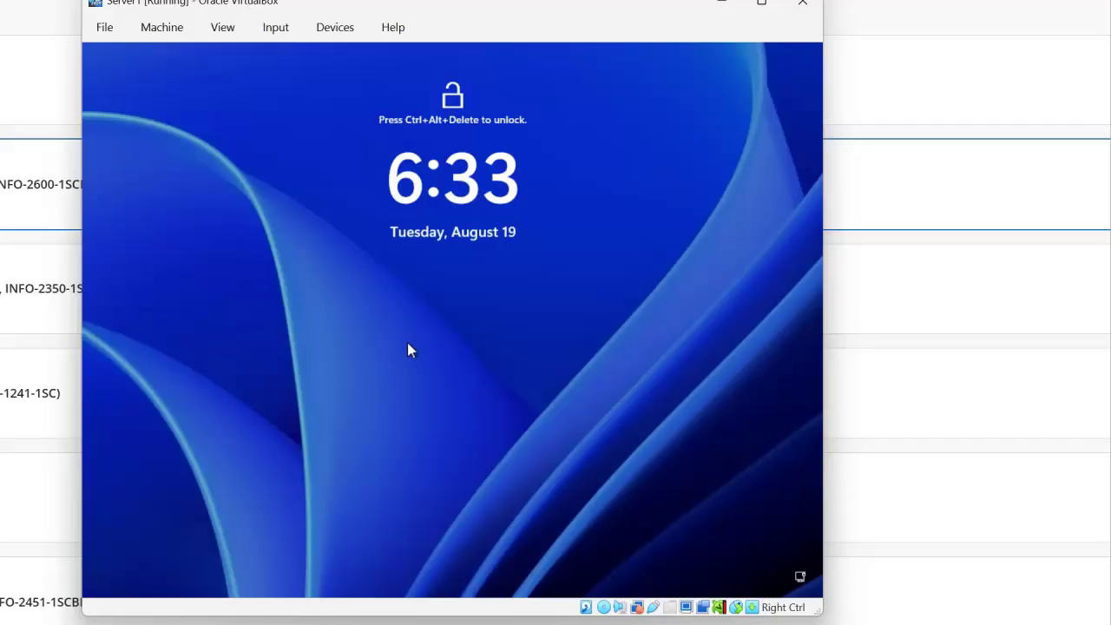
{"action": "key", "text": "ctrl+alt+Delete"}
{"action": "type", "text": "***"}
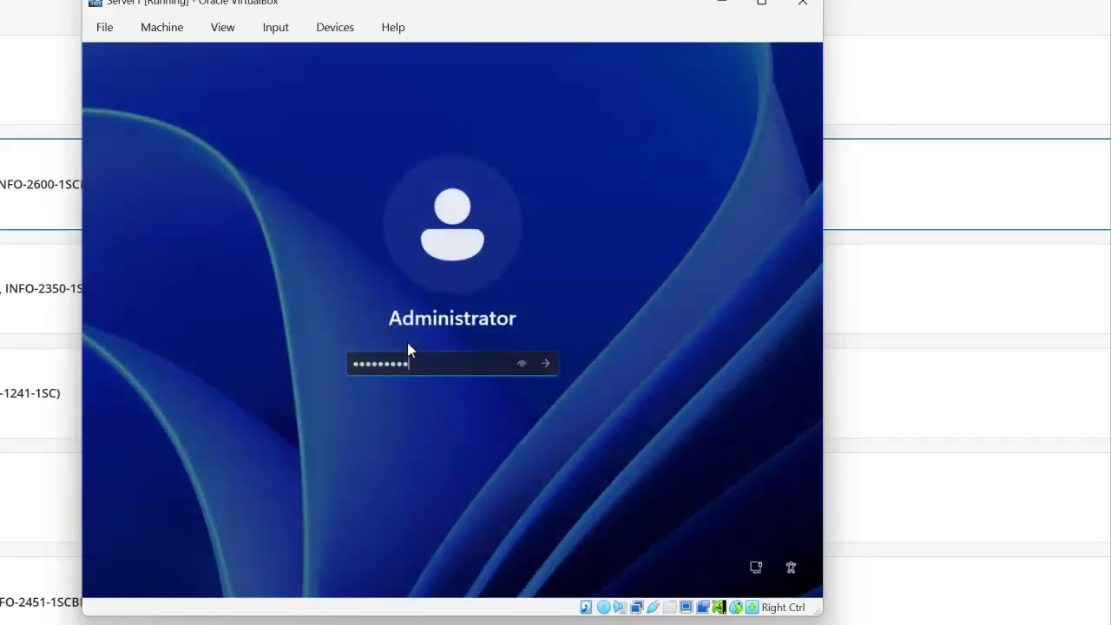
{"action": "key", "text": "Return"}
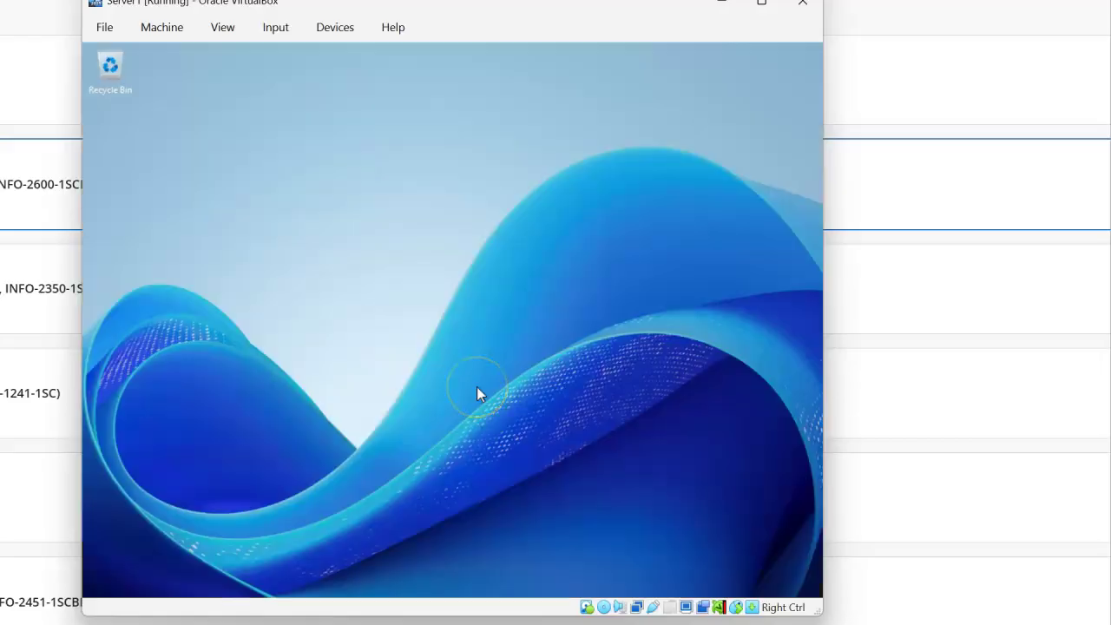
- Start a Win+Shift+S screen snip of the desktop, then cancel it
{"action": "left_click", "coordinate": [448, 379]}
{"action": "left_click", "coordinate": [416, 104]}
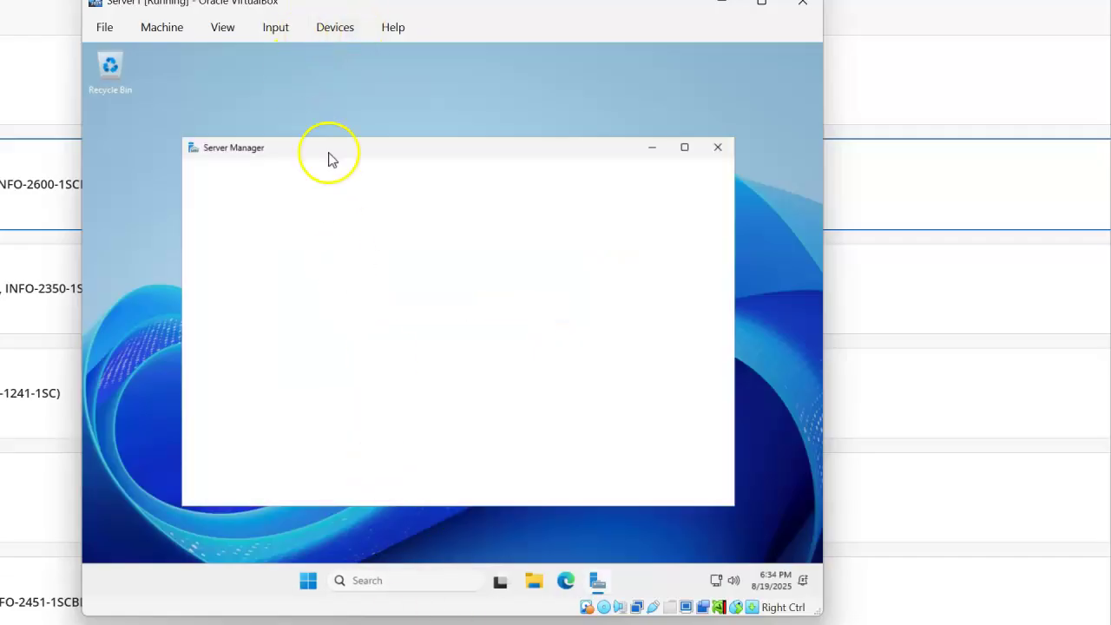
{"action": "key", "text": "super+shift+s"}
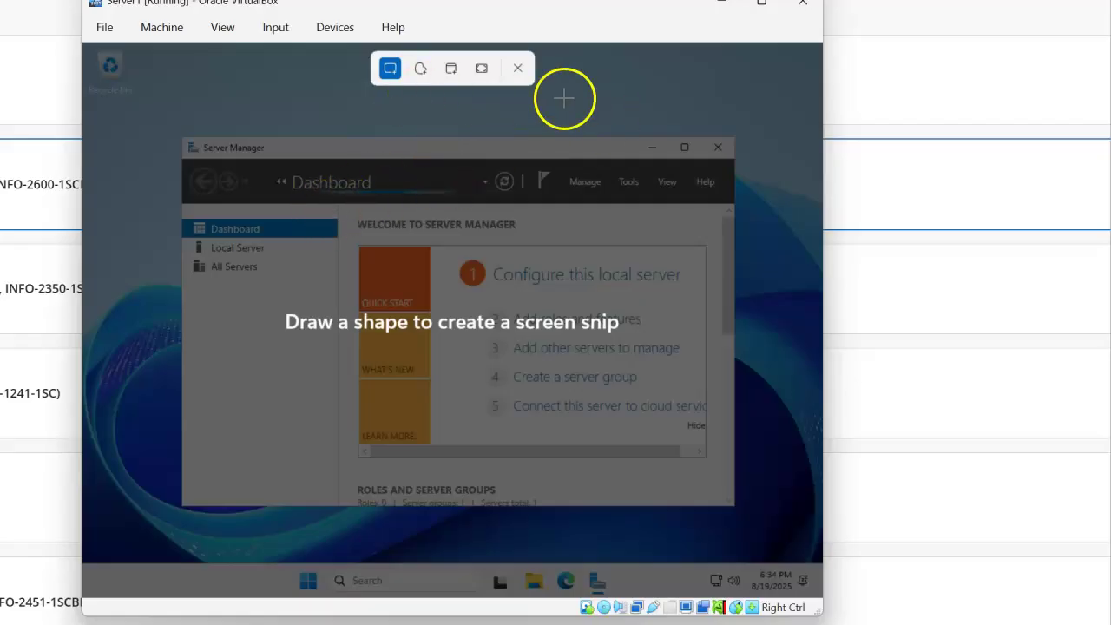
{"action": "left_click", "coordinate": [516, 67]}
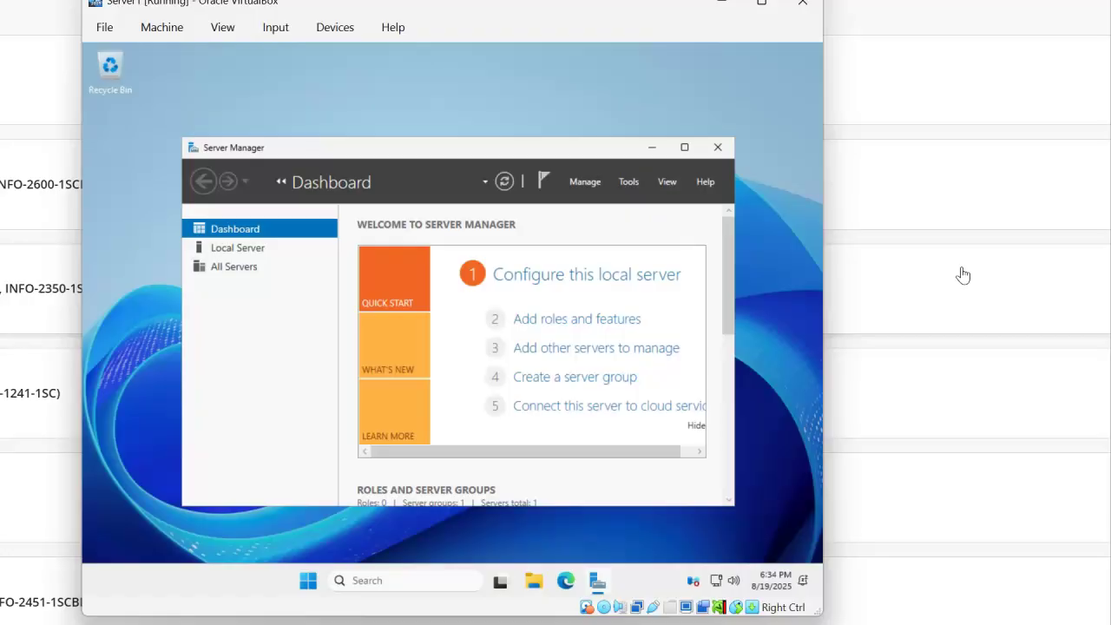
- Enable the shared clipboard and snip a rectangle around the Server Manager window
{"action": "left_click", "coordinate": [960, 348]}
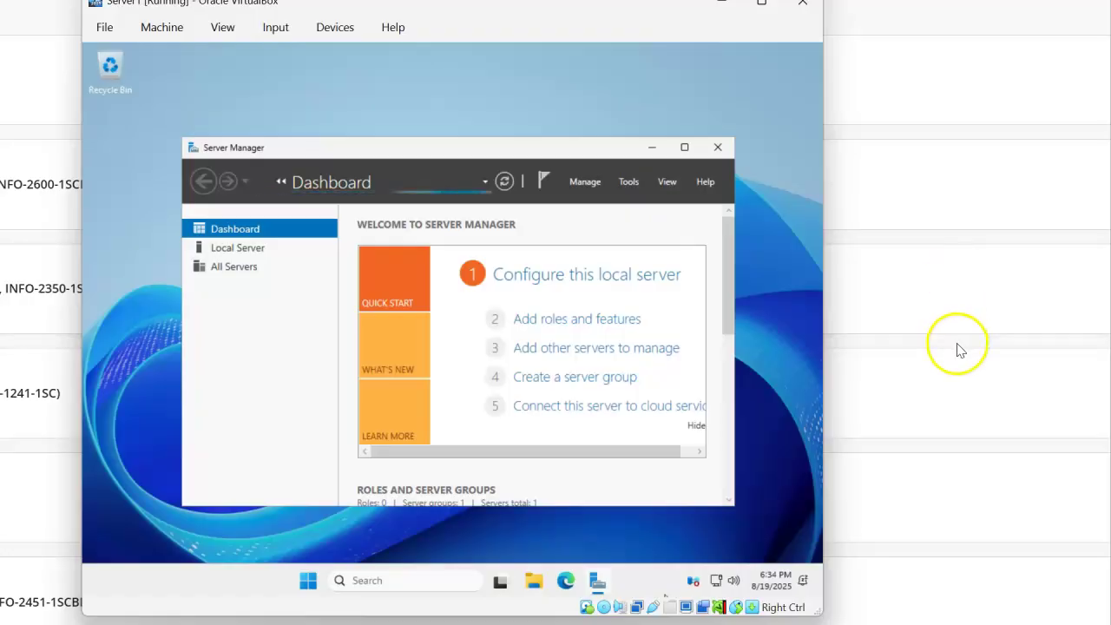
{"action": "key", "text": "super+shift+s"}
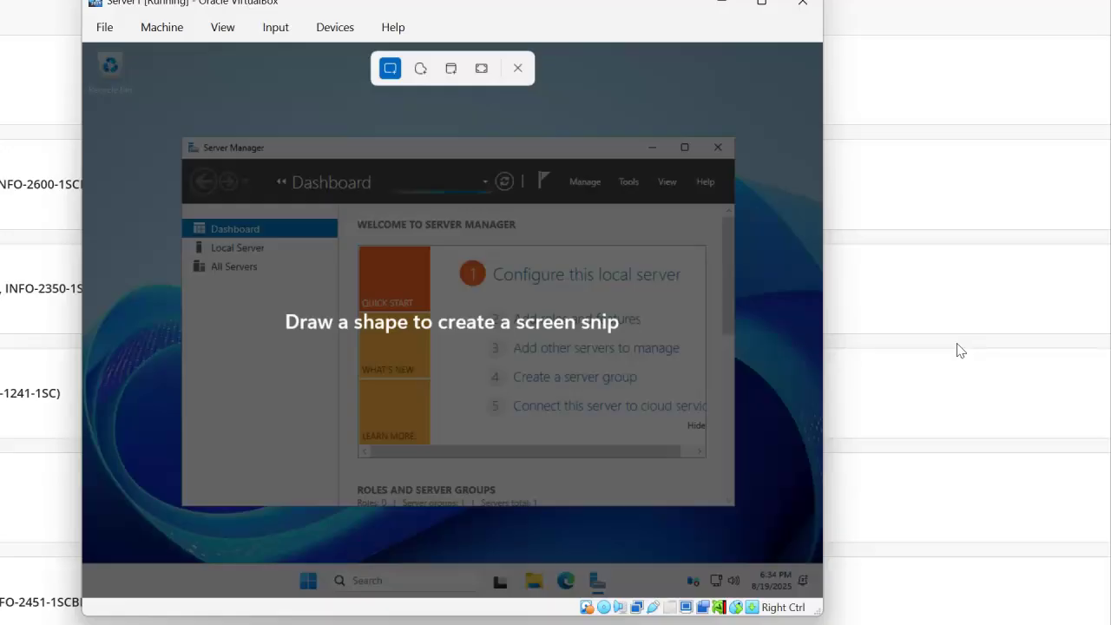
{"action": "mouse_move", "coordinate": [912, 349]}
{"action": "left_mouse_down"}
{"action": "mouse_move", "coordinate": [384, 269]}
{"action": "mouse_move", "coordinate": [359, 246]}
{"action": "left_mouse_up"}
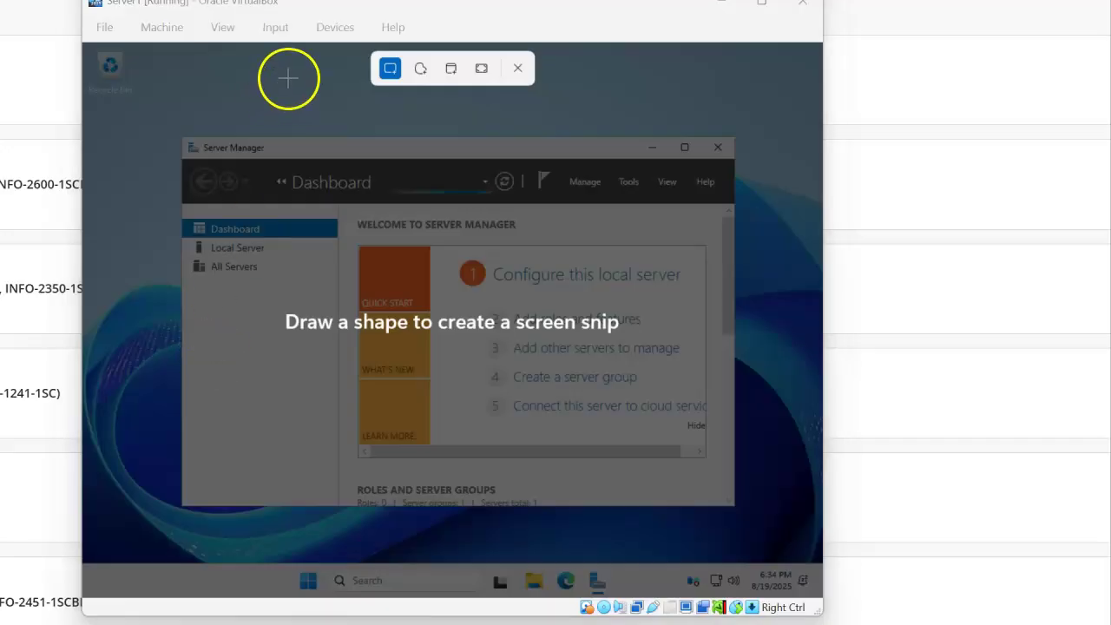
{"action": "left_click", "coordinate": [330, 35]}
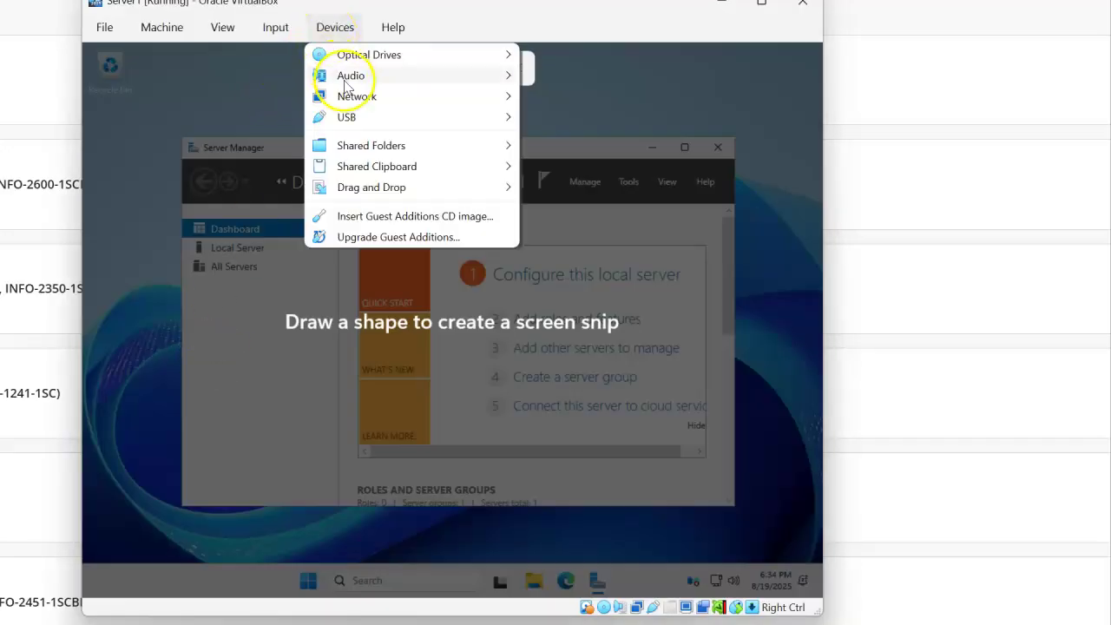
{"action": "mouse_move", "coordinate": [373, 167]}
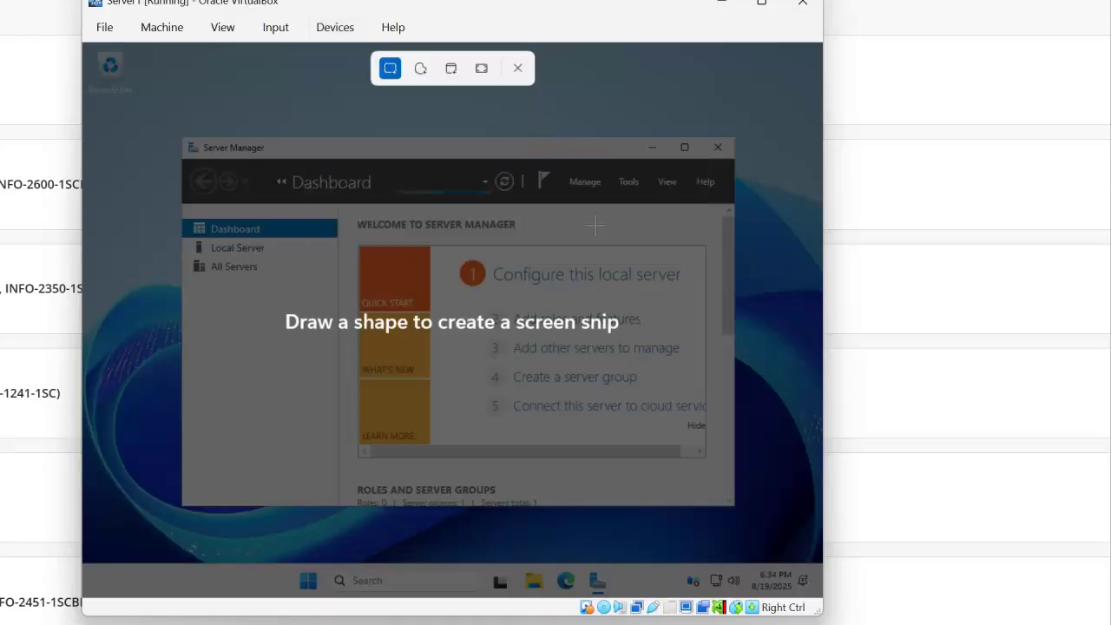
{"action": "left_click_drag", "start_coordinate": [178, 125], "coordinate": [738, 503]}
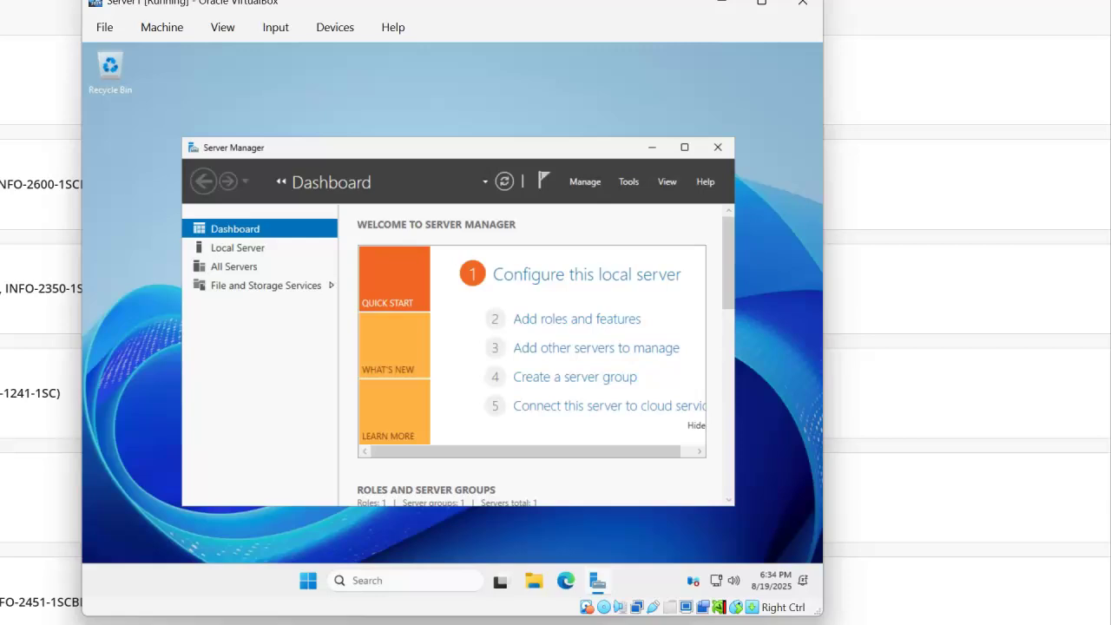
- Launch Word, create a blank document, paste the clipboard content and undo the paste
{"action": "key", "text": "super"}
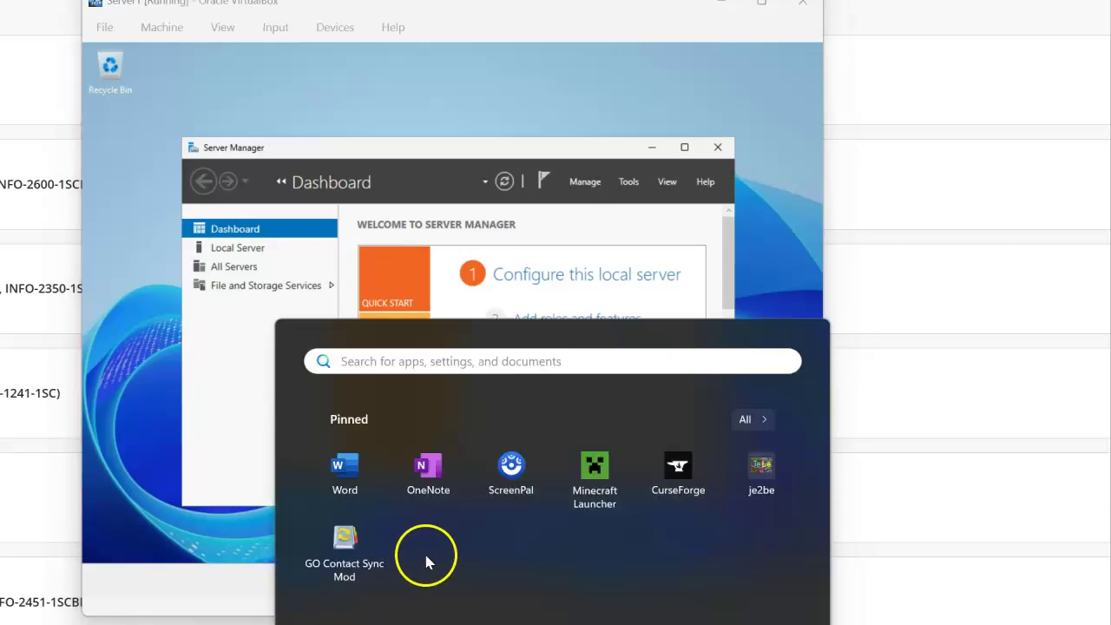
{"action": "left_click", "coordinate": [347, 466]}
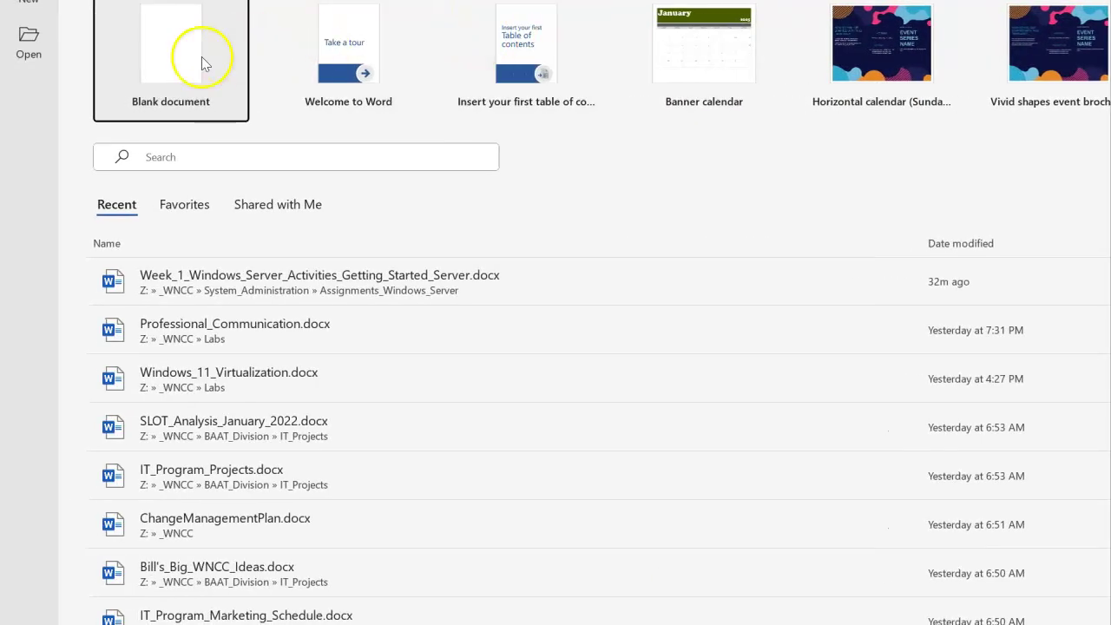
{"action": "left_click", "coordinate": [178, 60]}
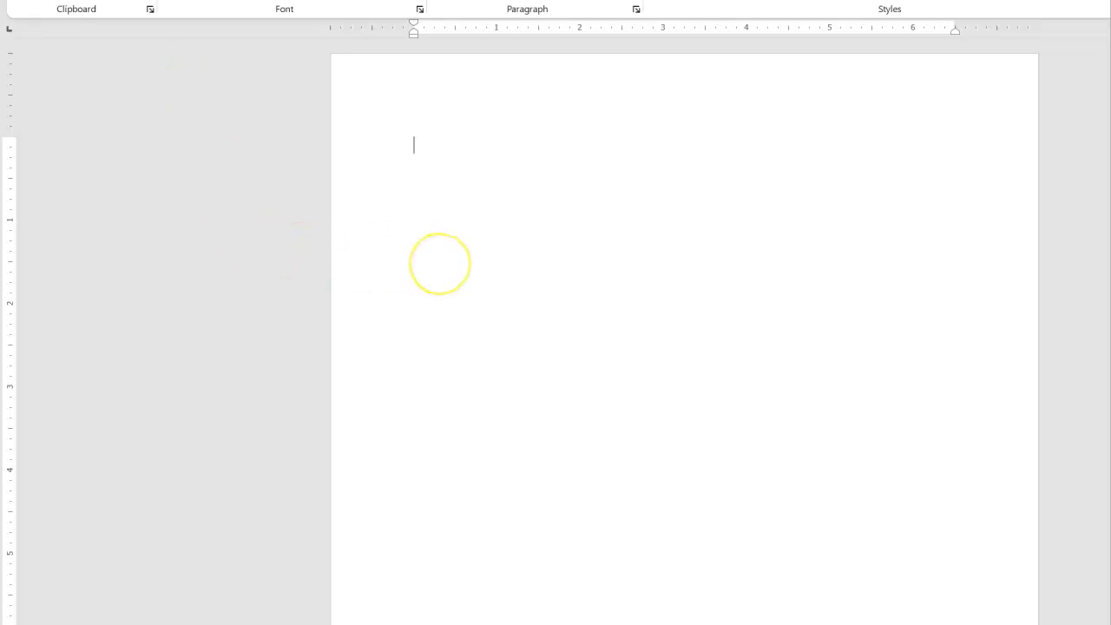
{"action": "type", "text": "After Server reboots"}
{"action": "key", "text": "ctrl+z"}
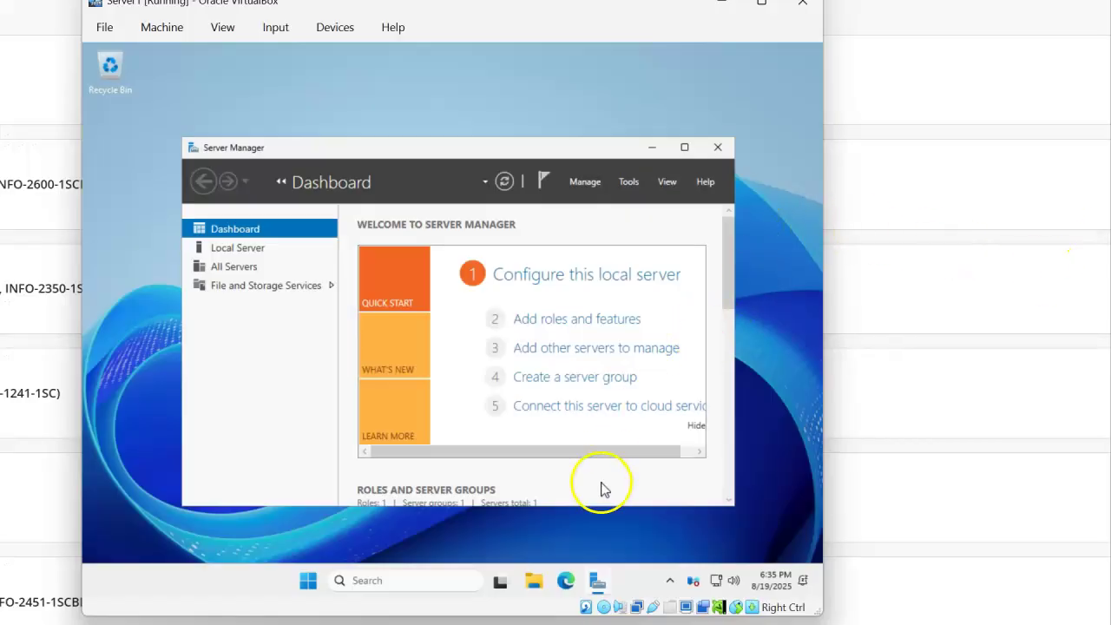
{"action": "mouse_move", "coordinate": [500, 579]}
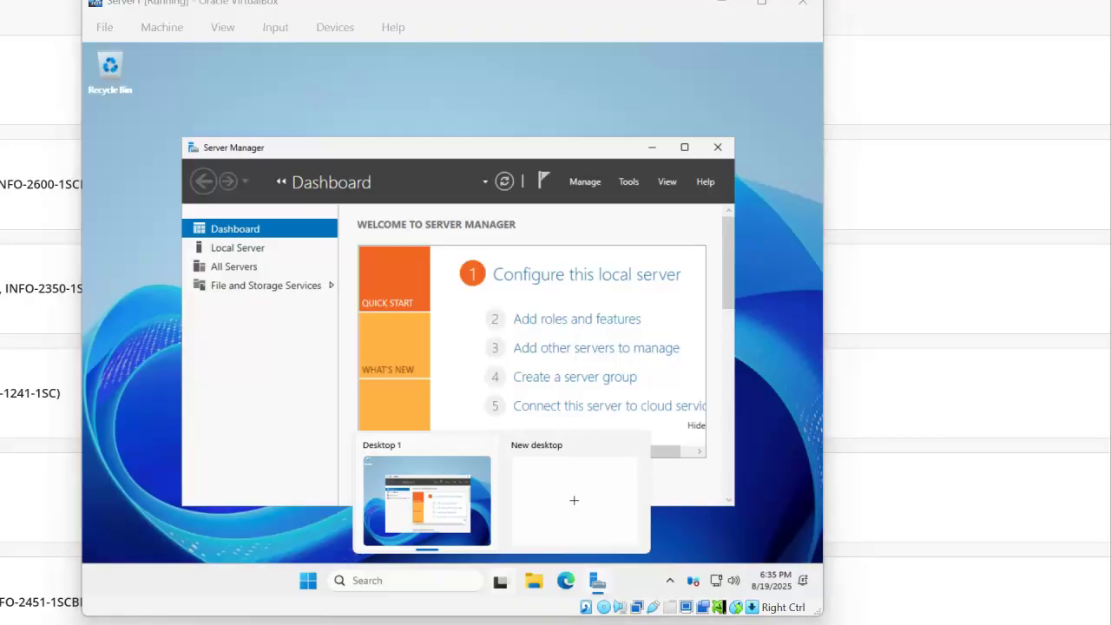
{"action": "key", "text": "Print"}
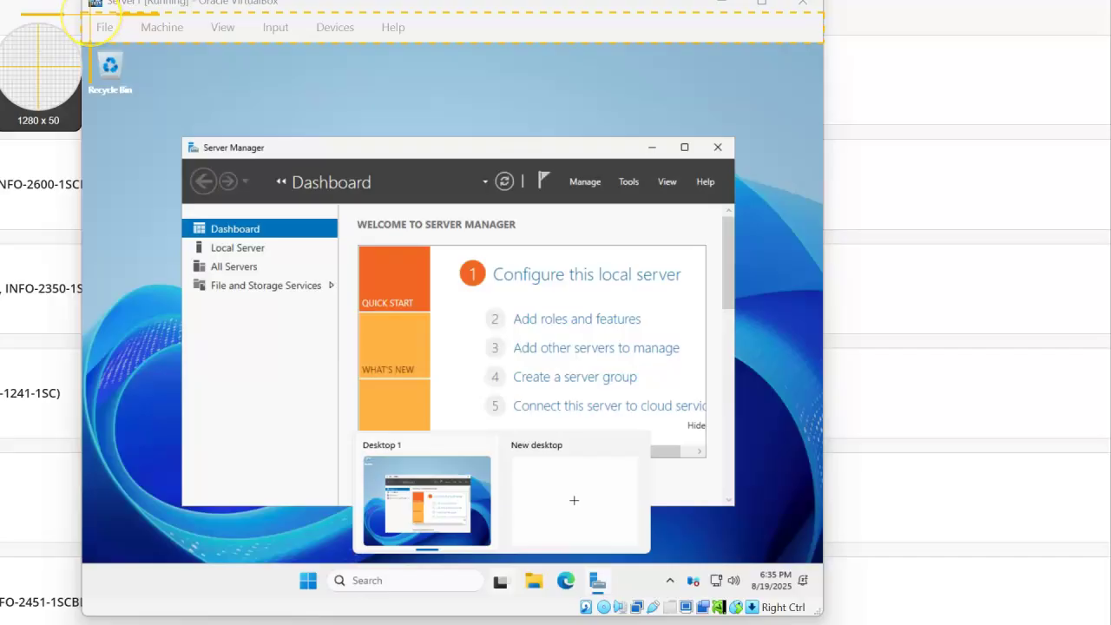
{"action": "left_click_drag", "start_coordinate": [88, 14], "coordinate": [819, 588]}
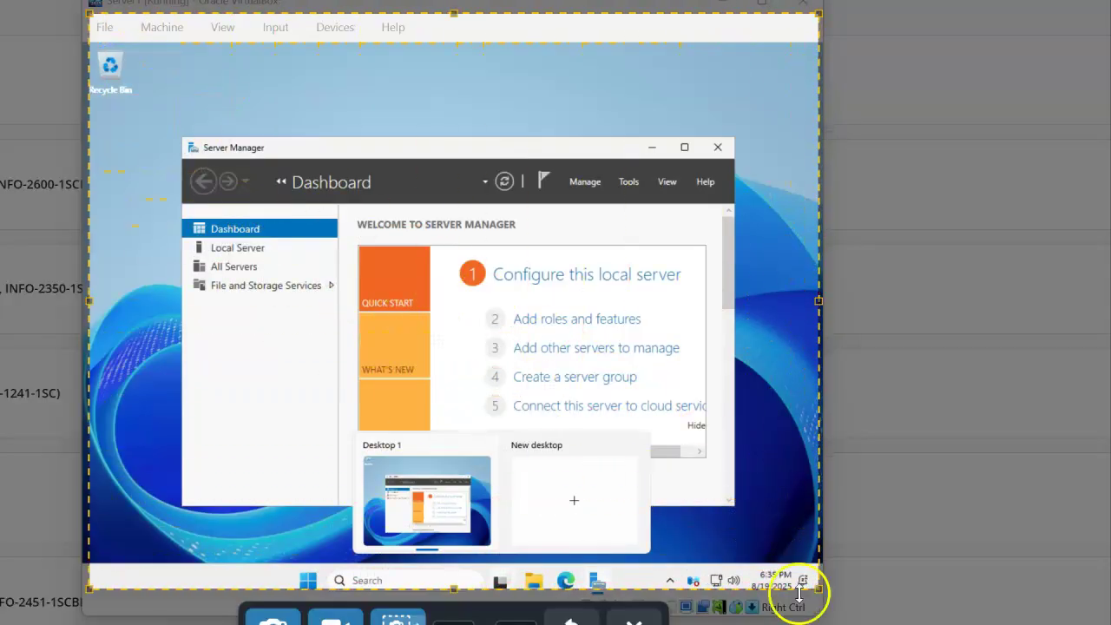
{"action": "key", "text": "Return"}
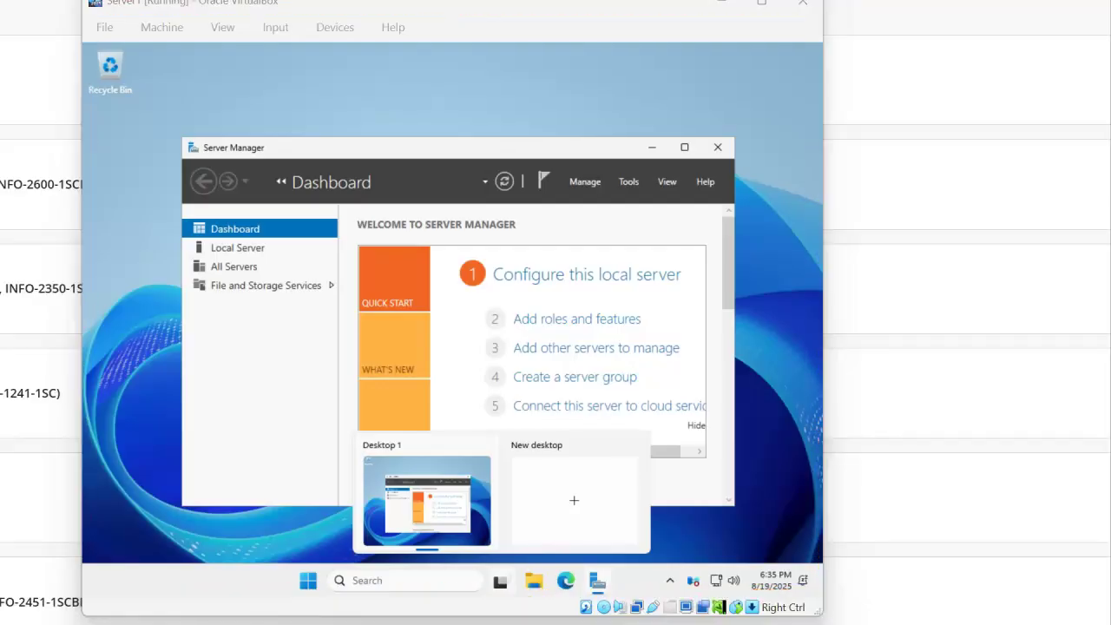
- Maximize Server Manager, show Local Server, and open Network and Internet settings from the tray
{"action": "left_click", "coordinate": [684, 147]}
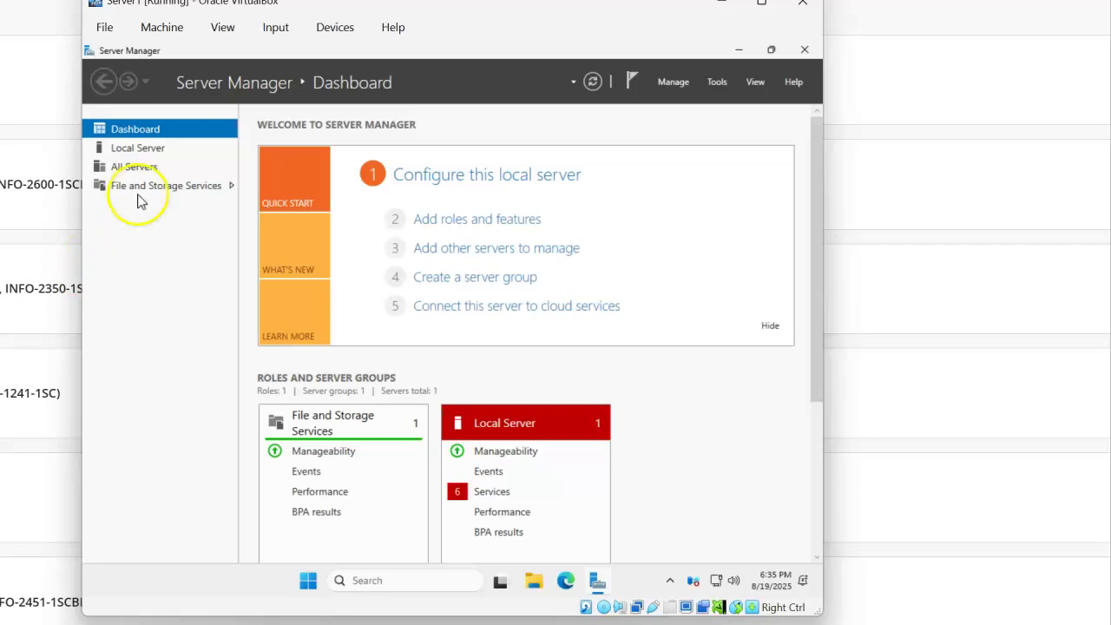
{"action": "left_click", "coordinate": [143, 149]}
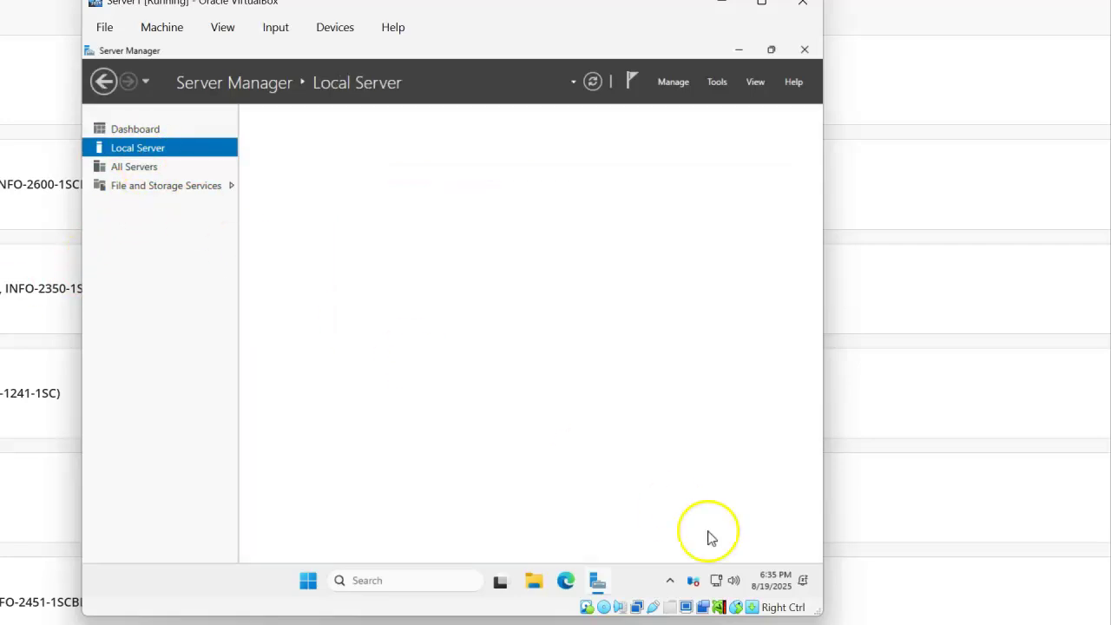
{"action": "right_click", "coordinate": [716, 581]}
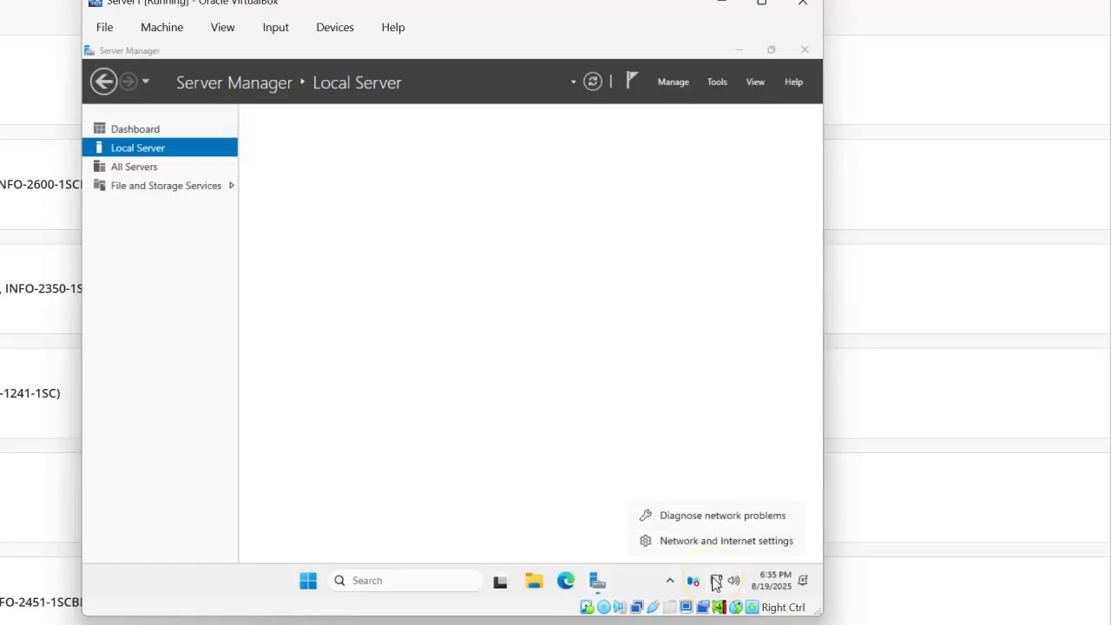
{"action": "left_click", "coordinate": [714, 542]}
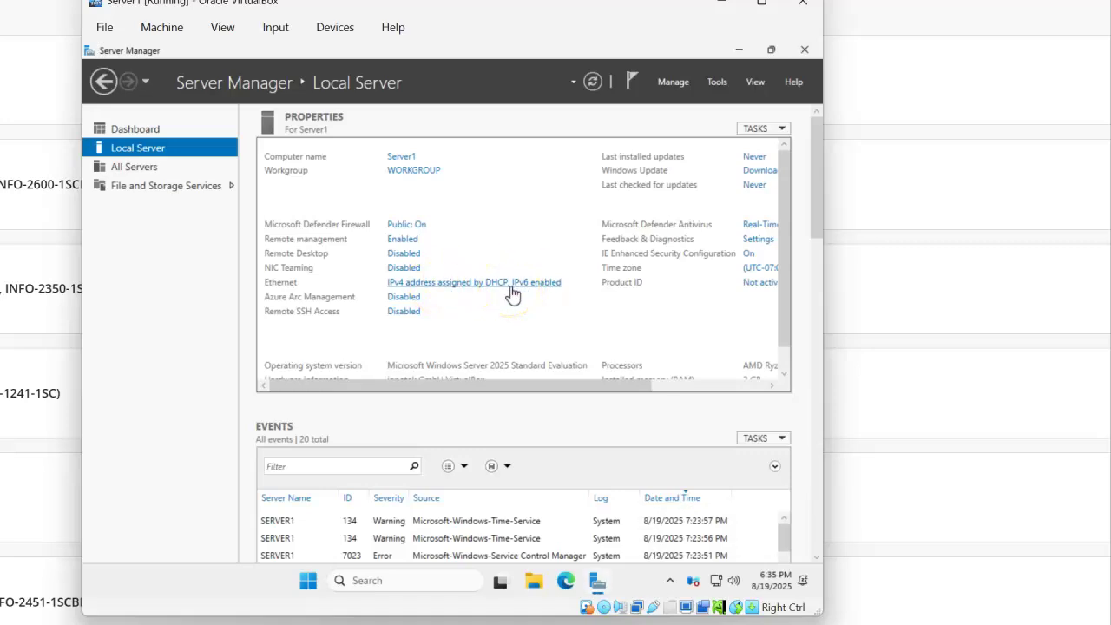
- Open the Ethernet adapter's Properties, then its Internet Protocol Version 4 (TCP/IPv4) properties
{"action": "left_click", "coordinate": [512, 295]}
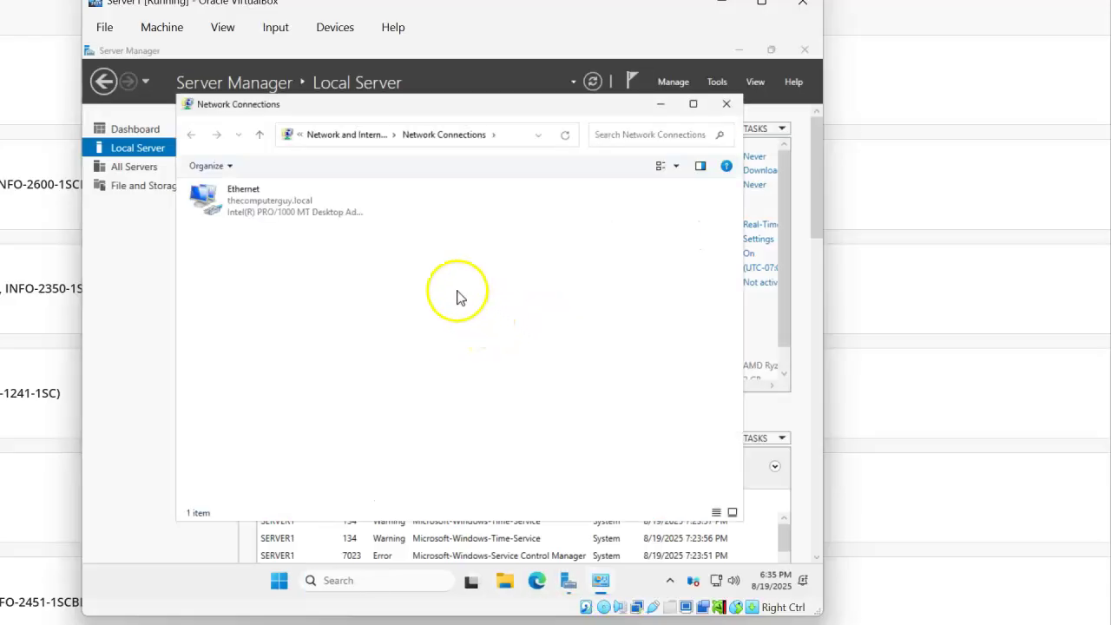
{"action": "right_click", "coordinate": [235, 209]}
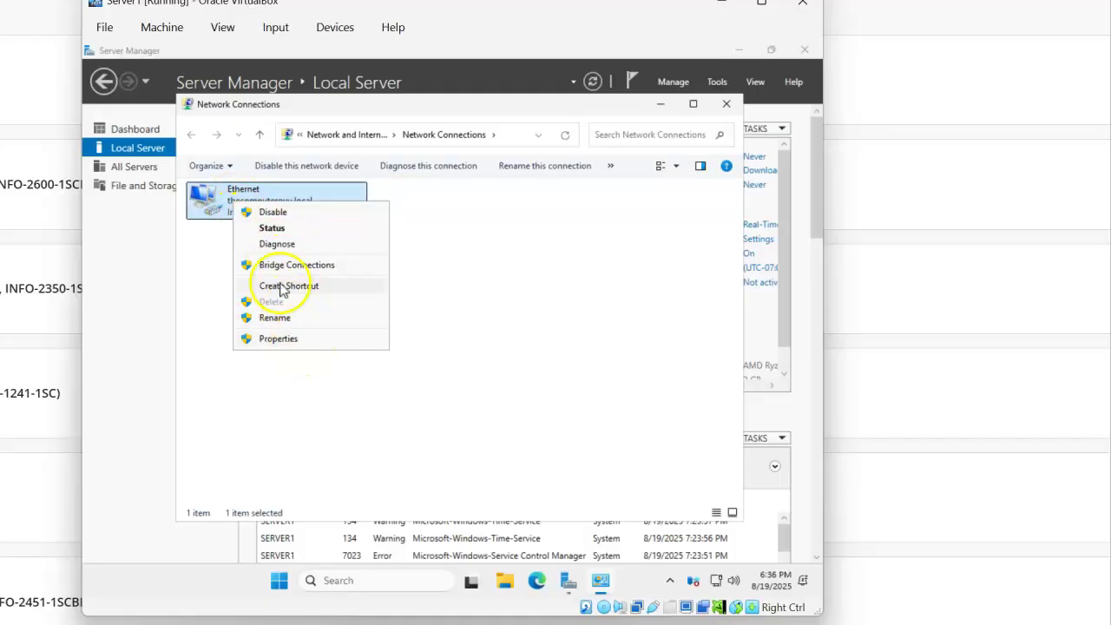
{"action": "left_click", "coordinate": [291, 344]}
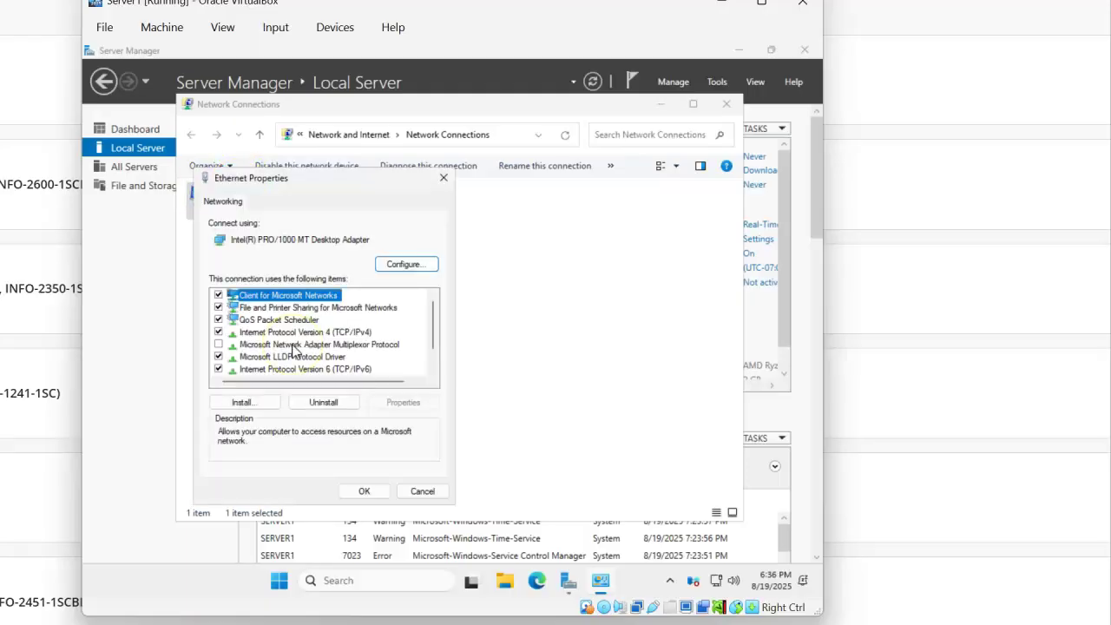
{"action": "left_click", "coordinate": [303, 335]}
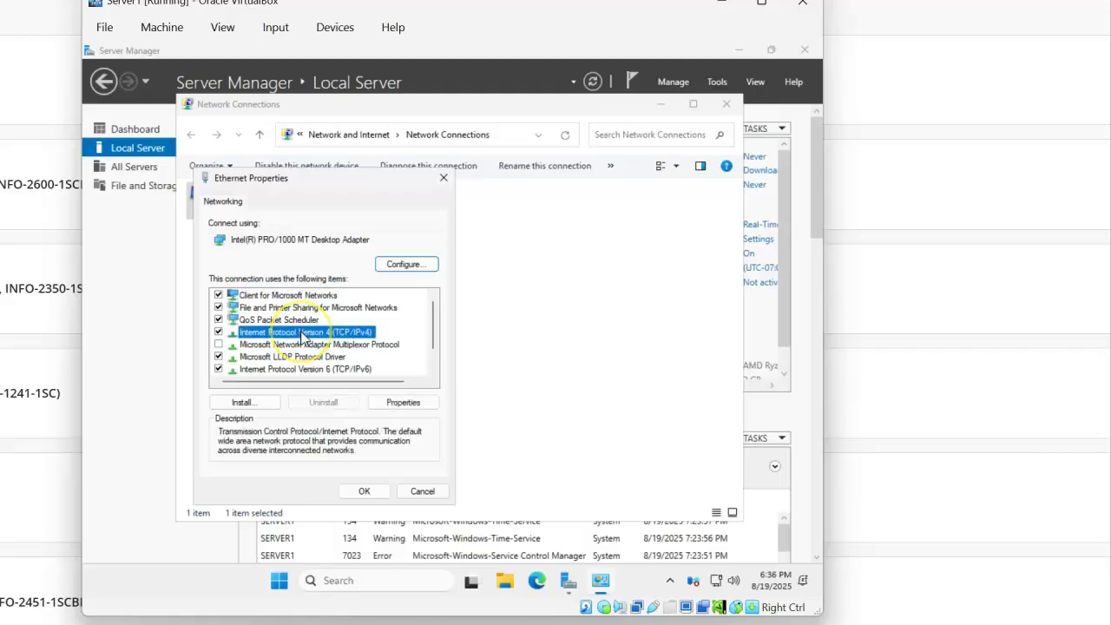
{"action": "left_click", "coordinate": [399, 403]}
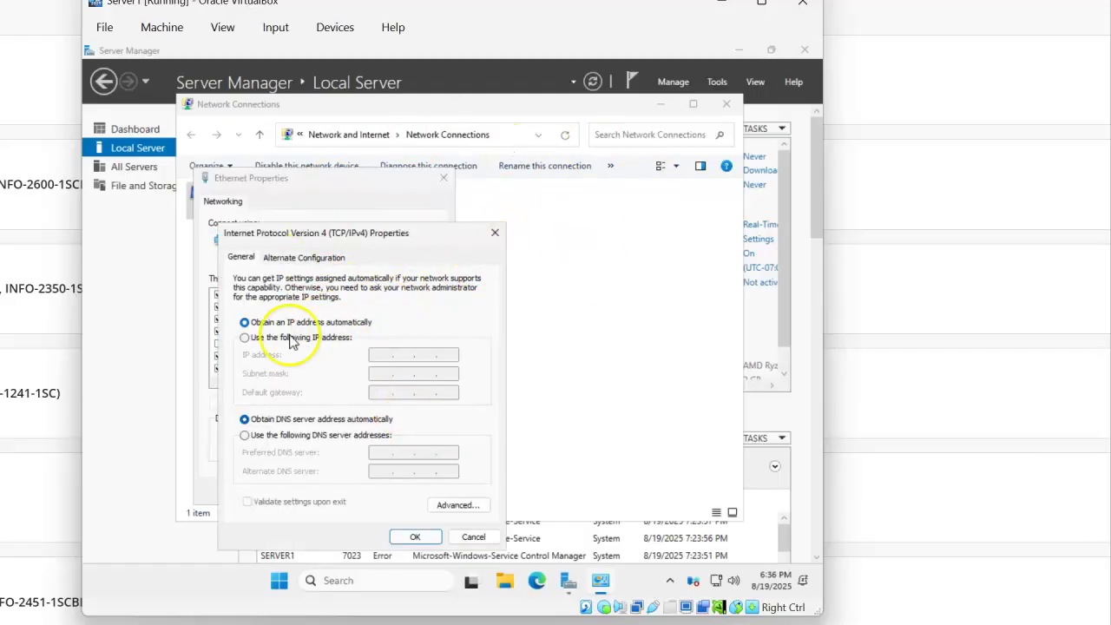
- Switch to a fixed address and enter IP 10.10.1.10 with mask 255.255.255.0
{"action": "left_click", "coordinate": [245, 339]}
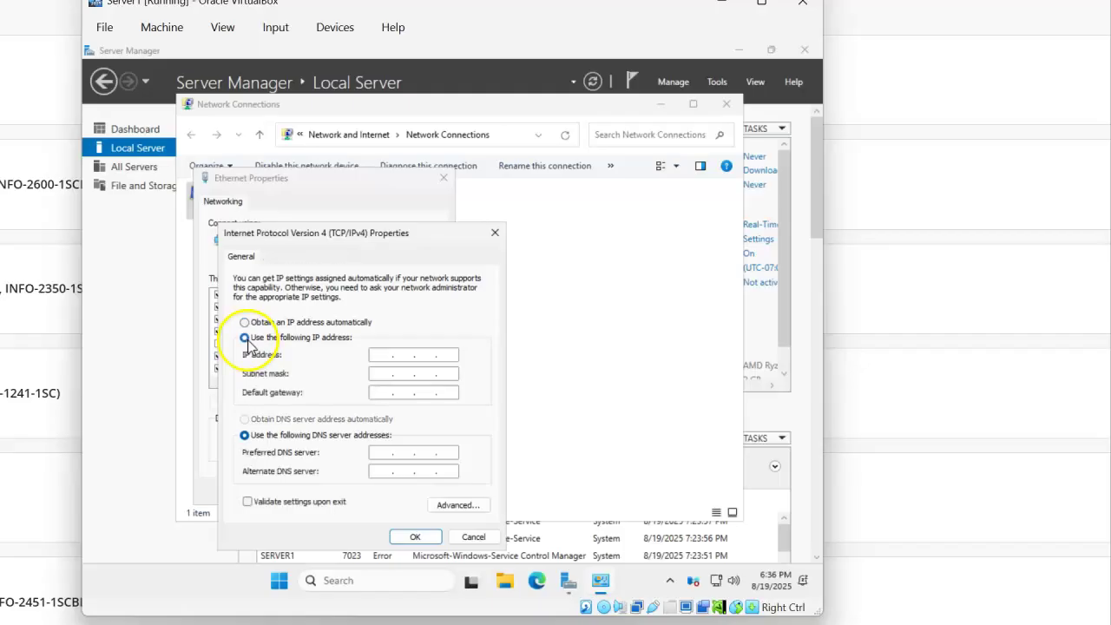
{"action": "left_click", "coordinate": [382, 355]}
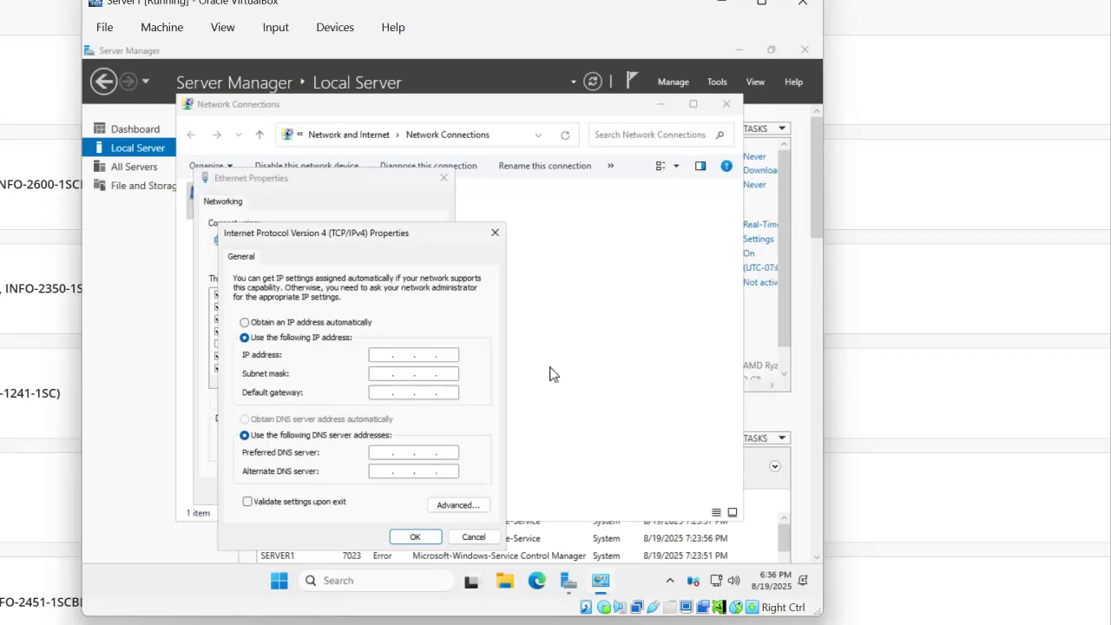
{"action": "type", "text": "10.10.1.10"}
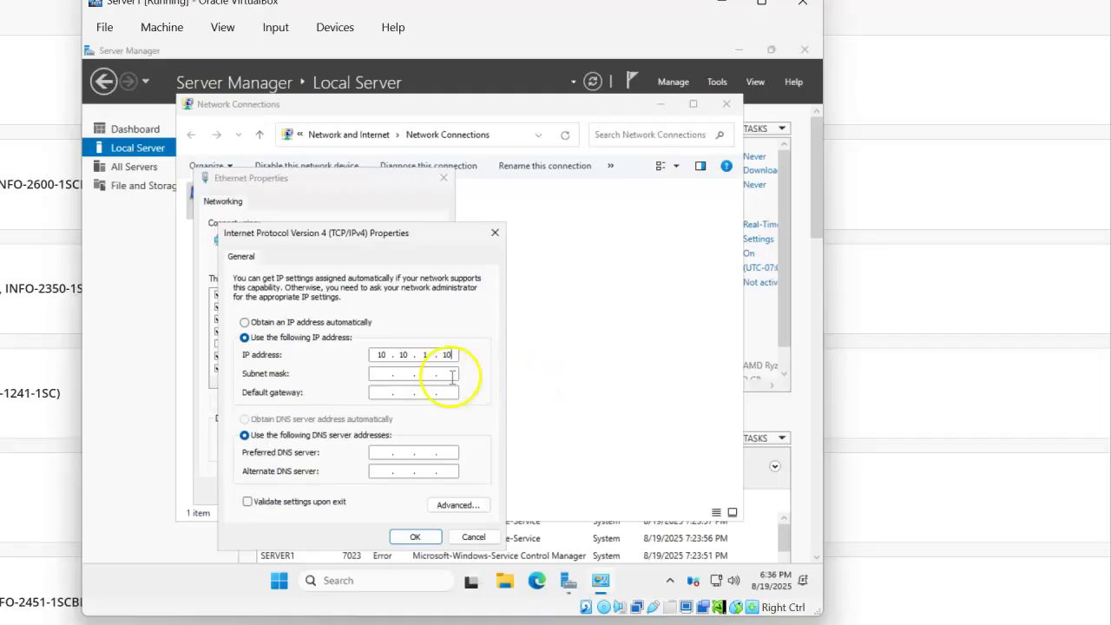
{"action": "left_click", "coordinate": [404, 374]}
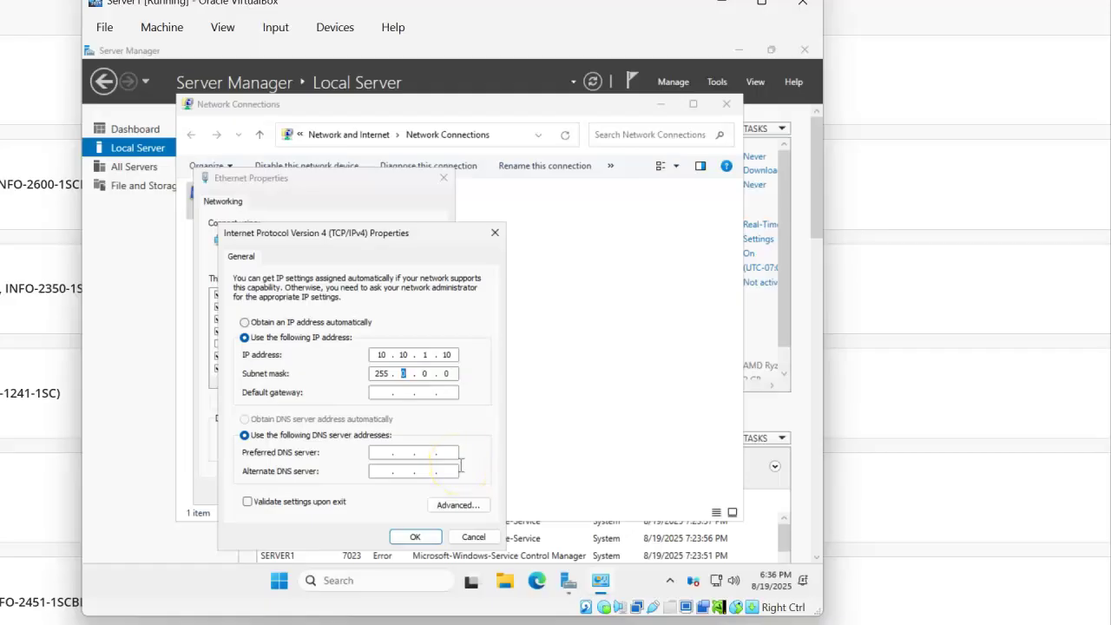
{"action": "type", "text": "255 . 255 . 255"}
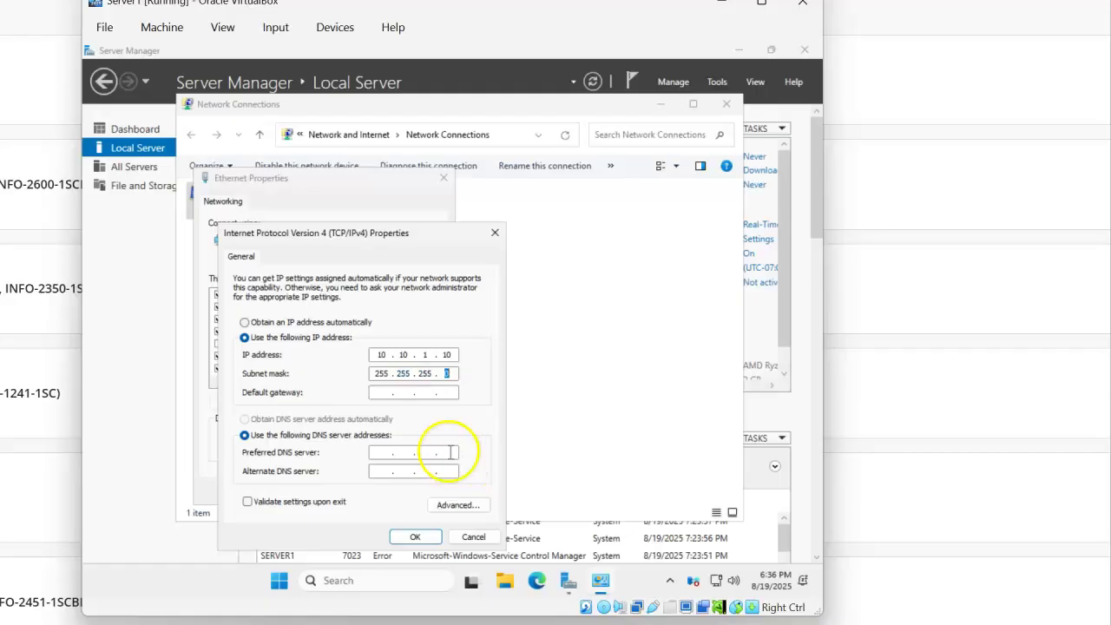
- Enter gateway 10.10.1.1 and preferred DNS server 8.8.8.8, then confirm with OK
{"action": "left_click", "coordinate": [389, 392]}
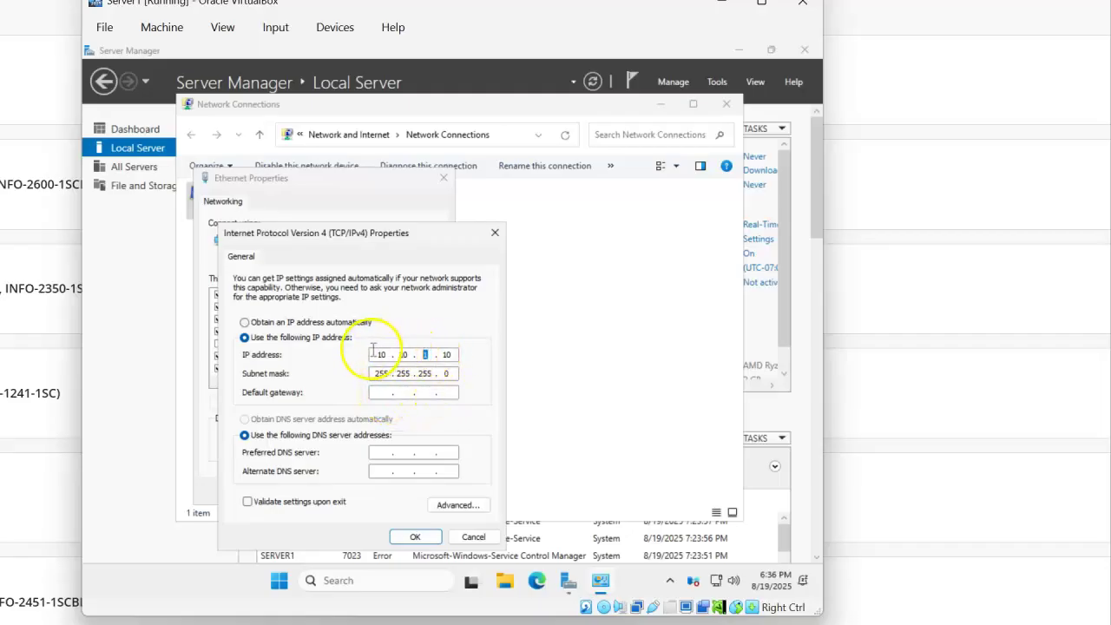
{"action": "left_click_drag", "start_coordinate": [419, 354], "coordinate": [453, 356]}
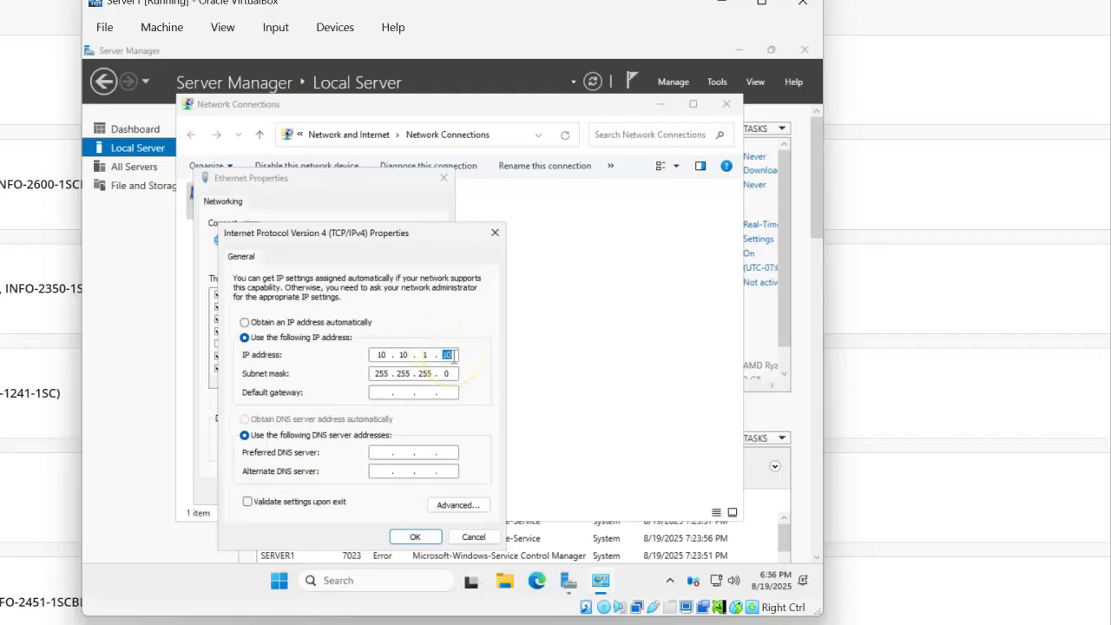
{"action": "left_click", "coordinate": [383, 392]}
{"action": "type", "text": "10 . 10 . 1 . 1"}
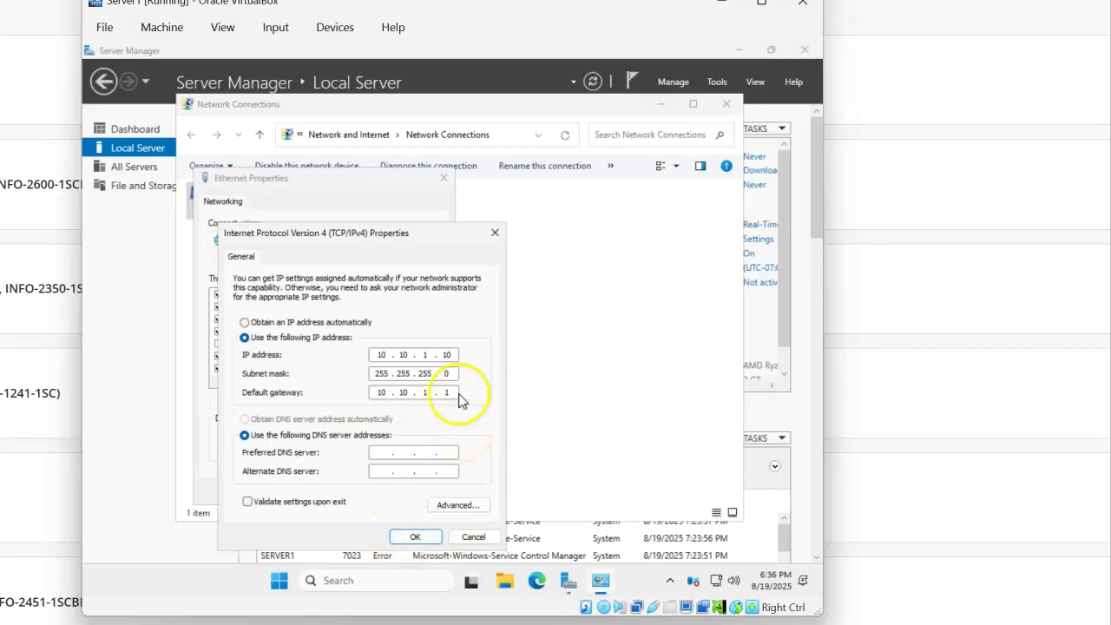
{"action": "left_click", "coordinate": [384, 452]}
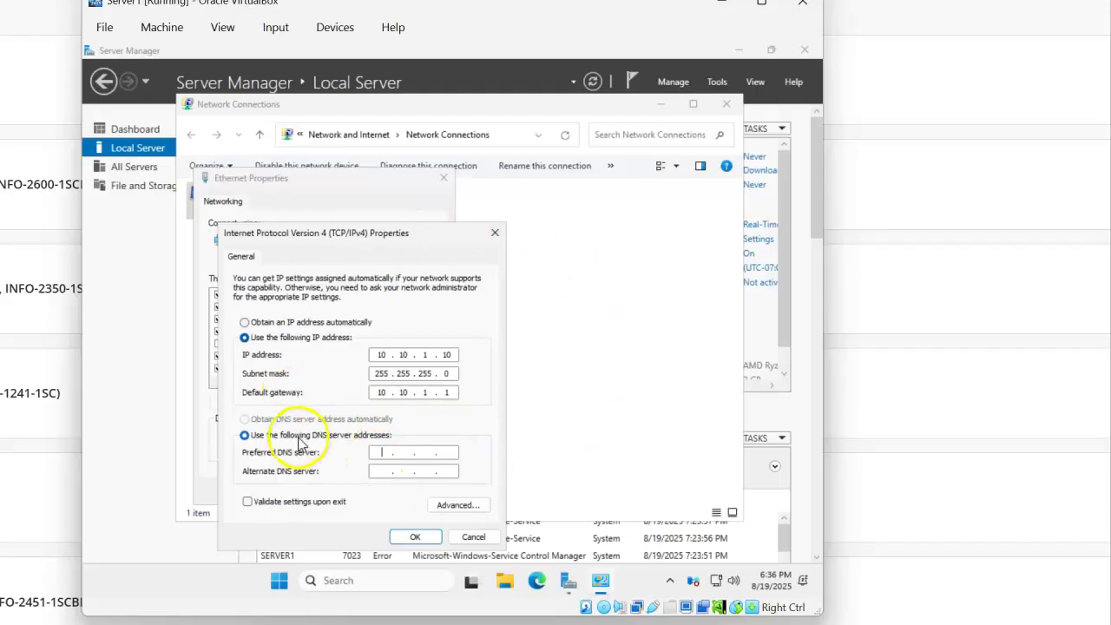
{"action": "type", "text": "8 . . ."}
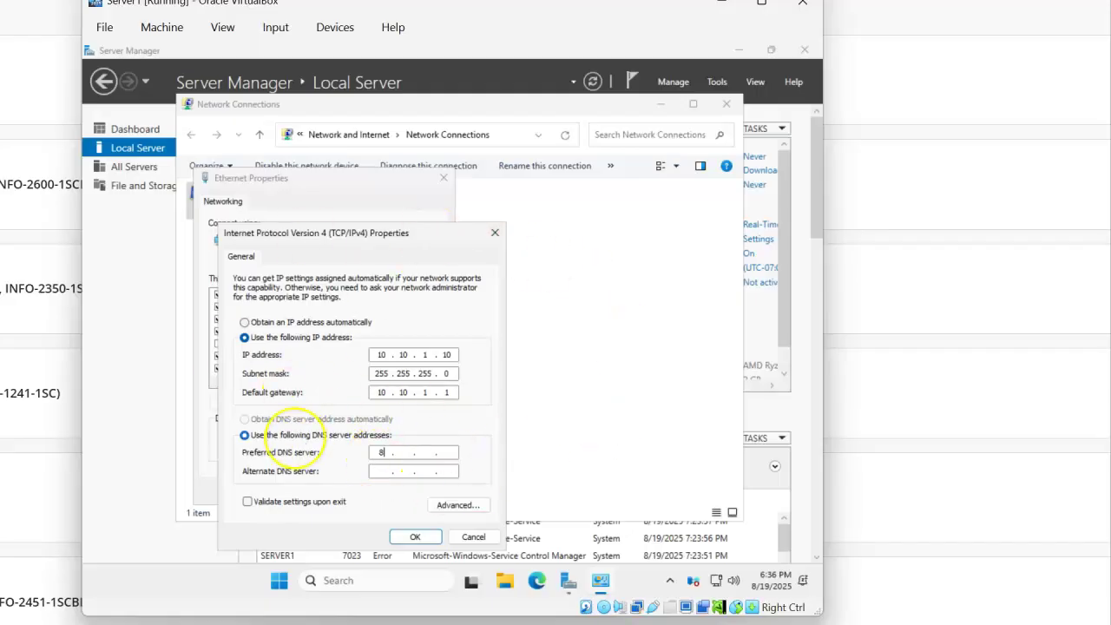
{"action": "type", "text": "8.8.8"}
{"action": "left_click", "coordinate": [415, 538]}
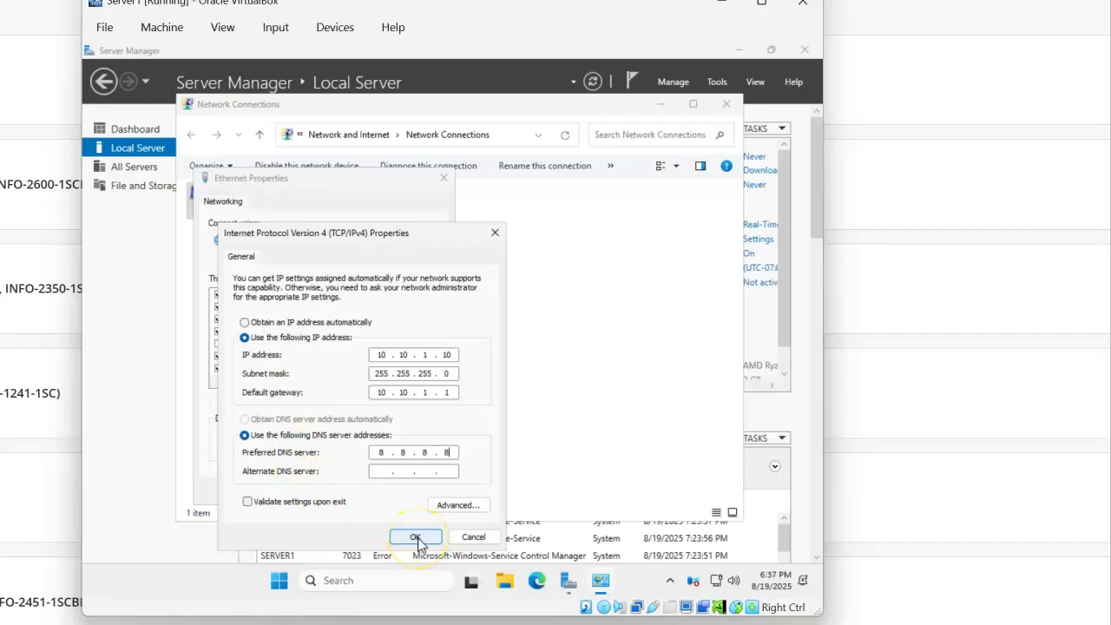
- Close the Ethernet Properties and Network Connections windows to return to Local Server
{"action": "left_click", "coordinate": [372, 494]}
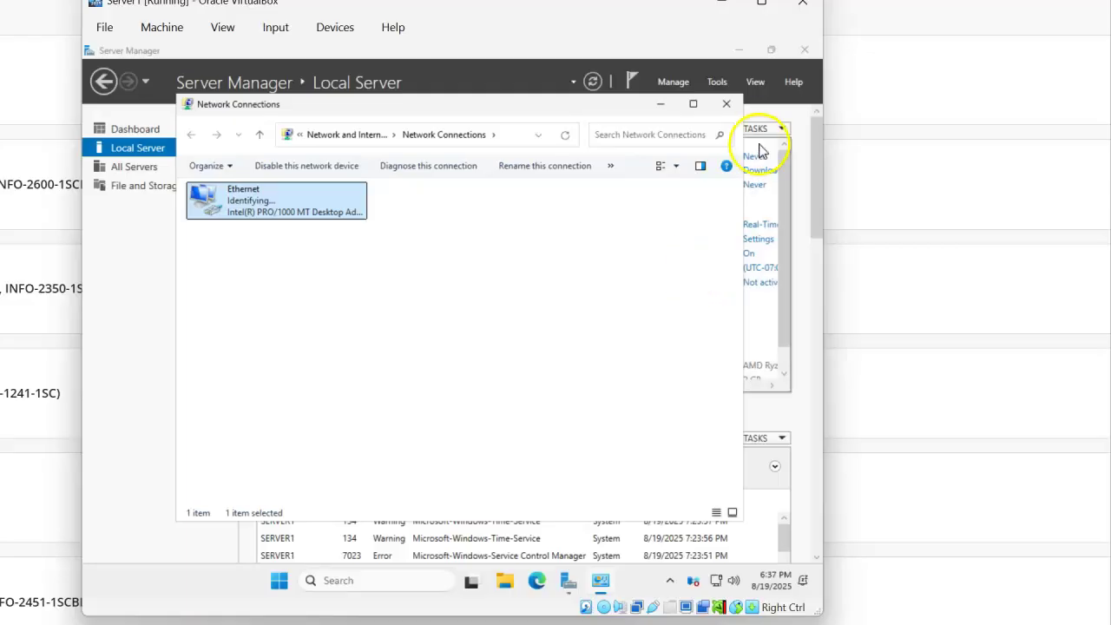
{"action": "left_click", "coordinate": [727, 106]}
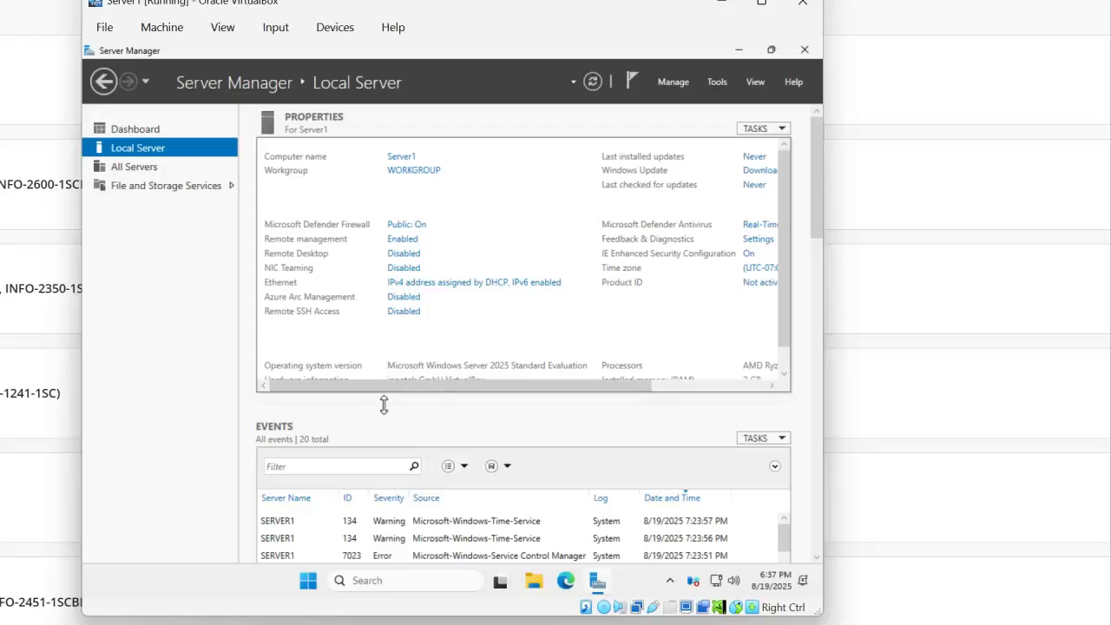
{"action": "left_click", "coordinate": [701, 347]}
{"action": "left_click", "coordinate": [544, 383]}
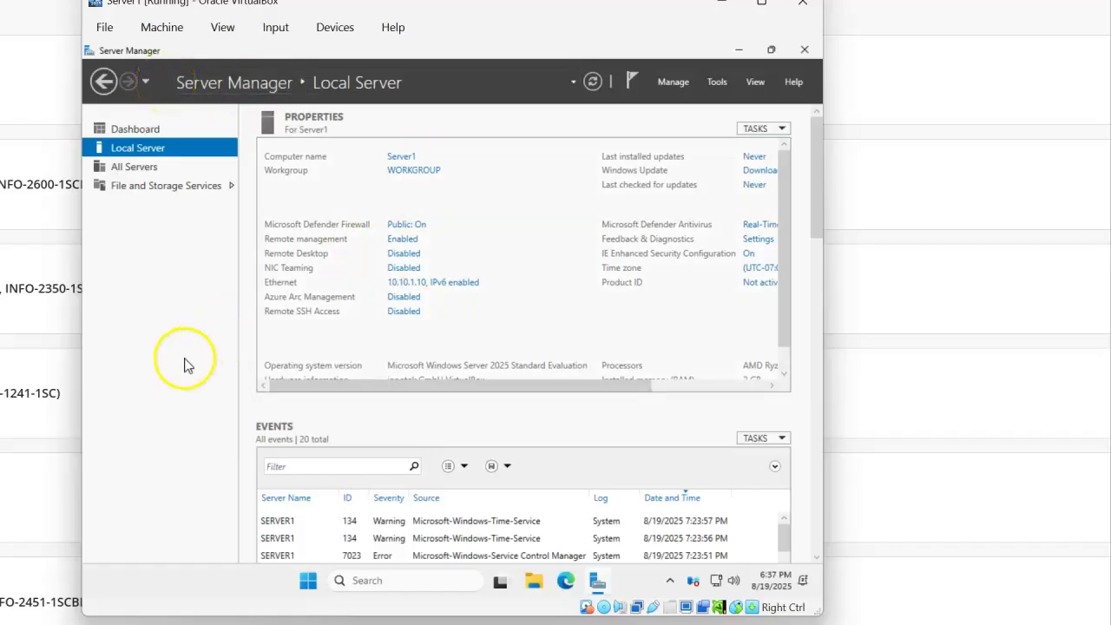
- Switch to VirtualBox Manager and open File > Tools > Network
{"action": "left_click", "coordinate": [104, 27]}
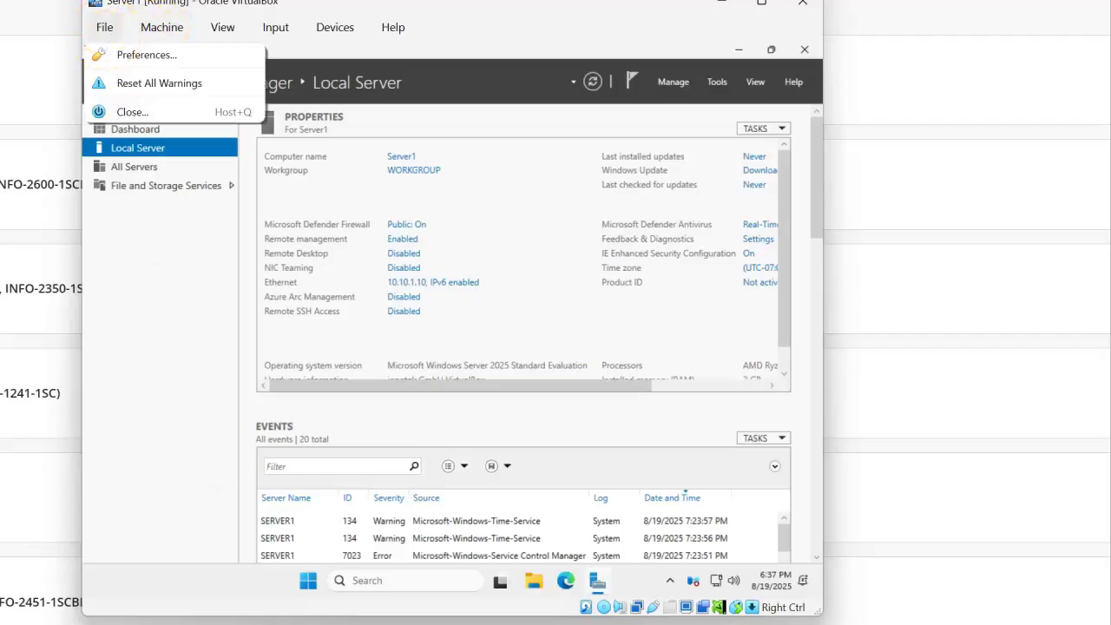
{"action": "key", "text": "alt+Tab"}
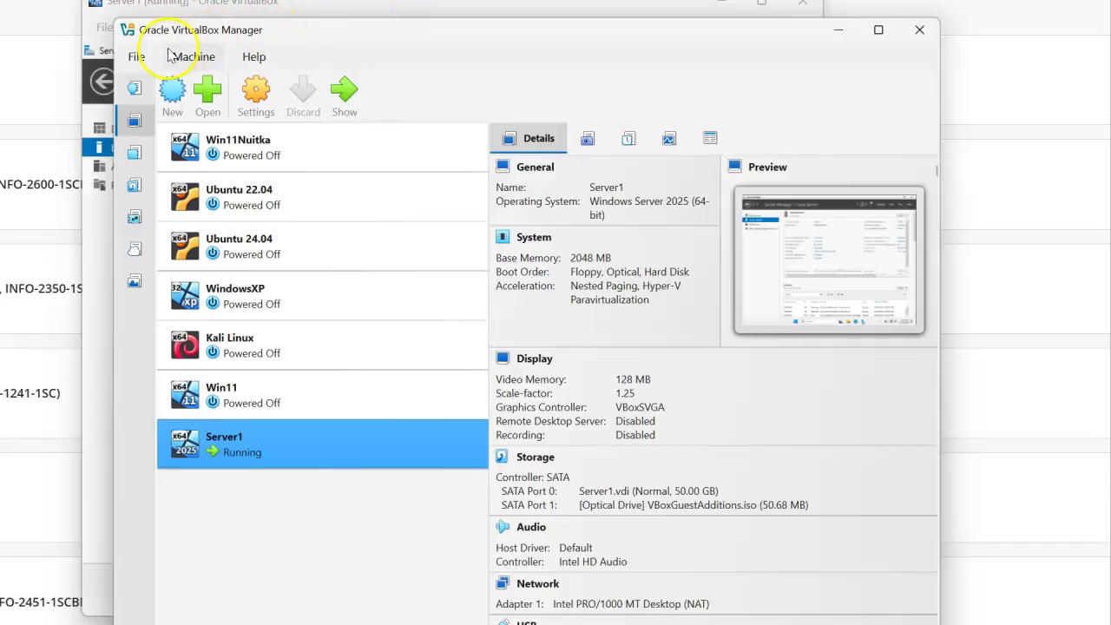
{"action": "left_click", "coordinate": [139, 57]}
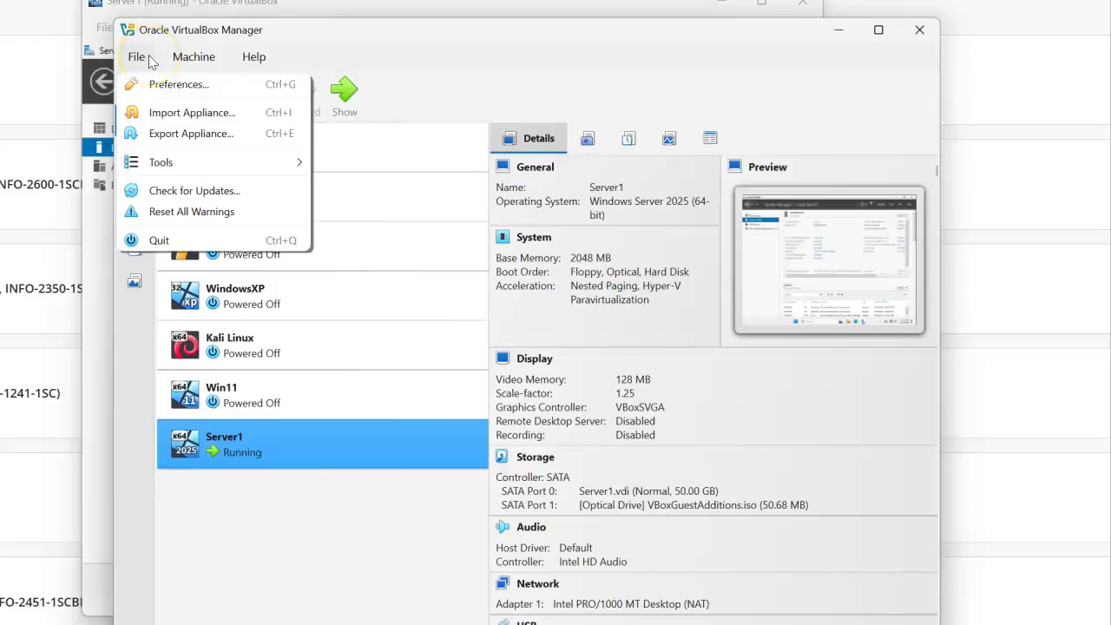
{"action": "mouse_move", "coordinate": [160, 169]}
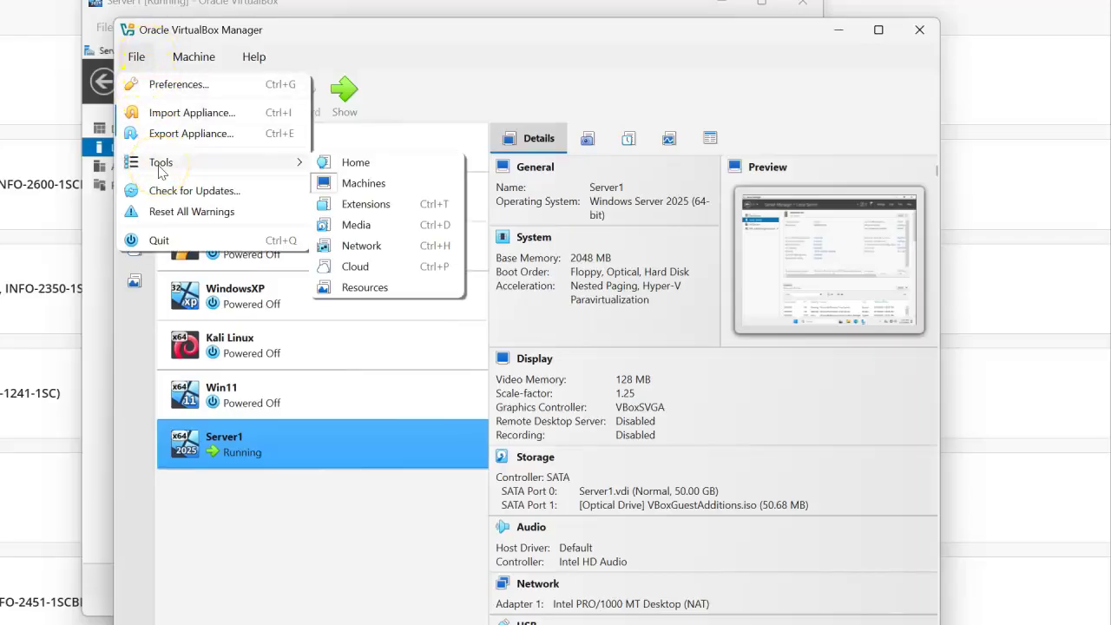
{"action": "left_click", "coordinate": [393, 254]}
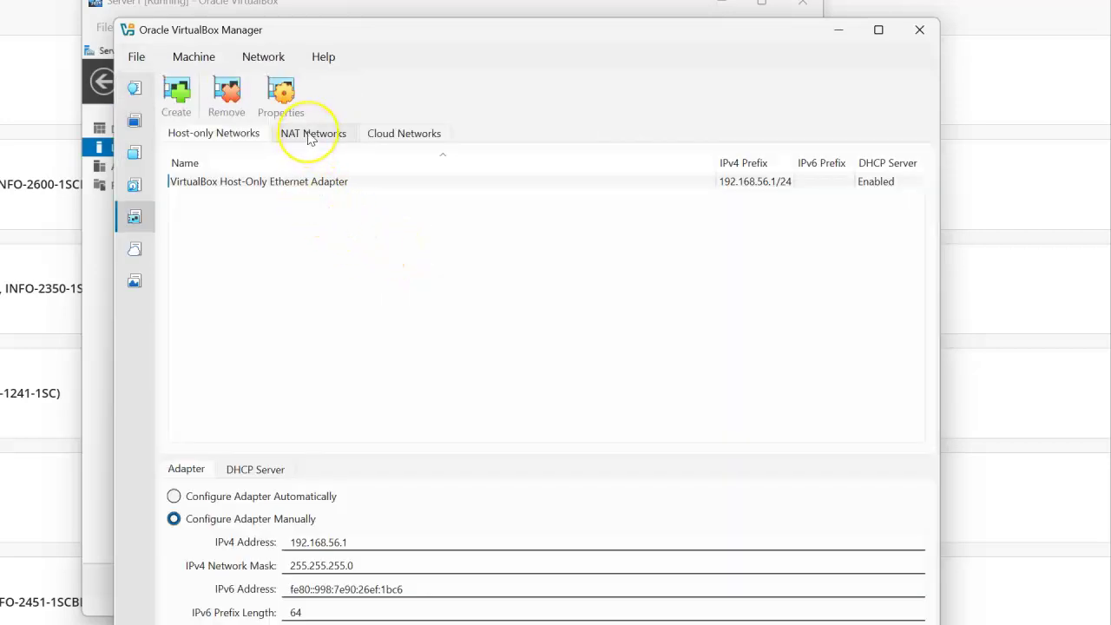
- Remove the old Server and EthicalHacking NAT networks, confirming each deletion
{"action": "left_click", "coordinate": [309, 139]}
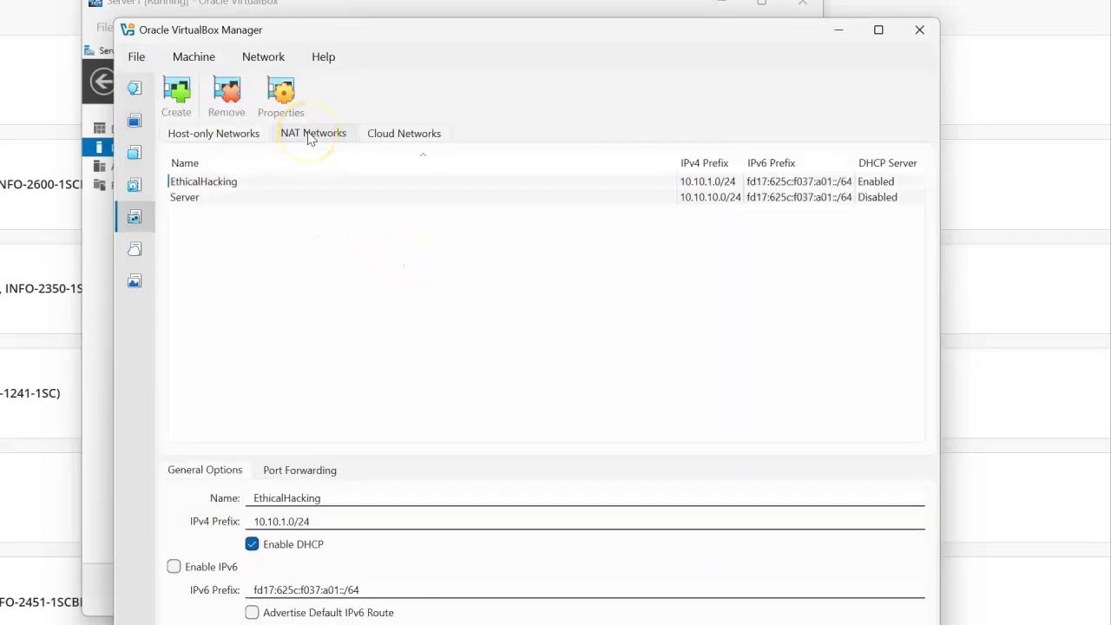
{"action": "left_click", "coordinate": [338, 198]}
{"action": "right_click", "coordinate": [338, 199]}
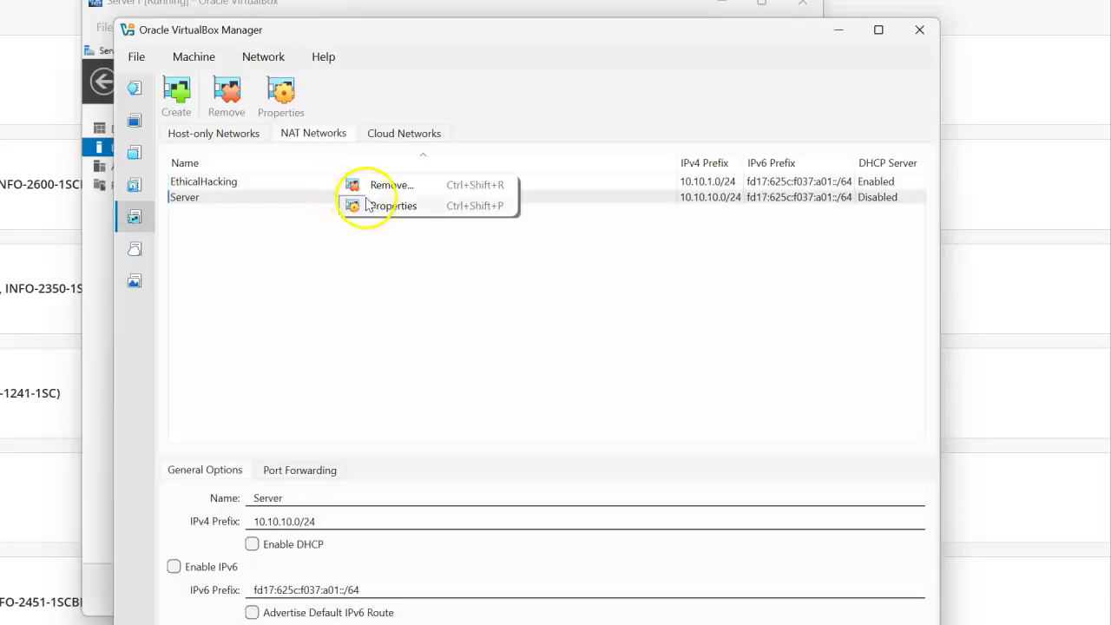
{"action": "left_click", "coordinate": [367, 186]}
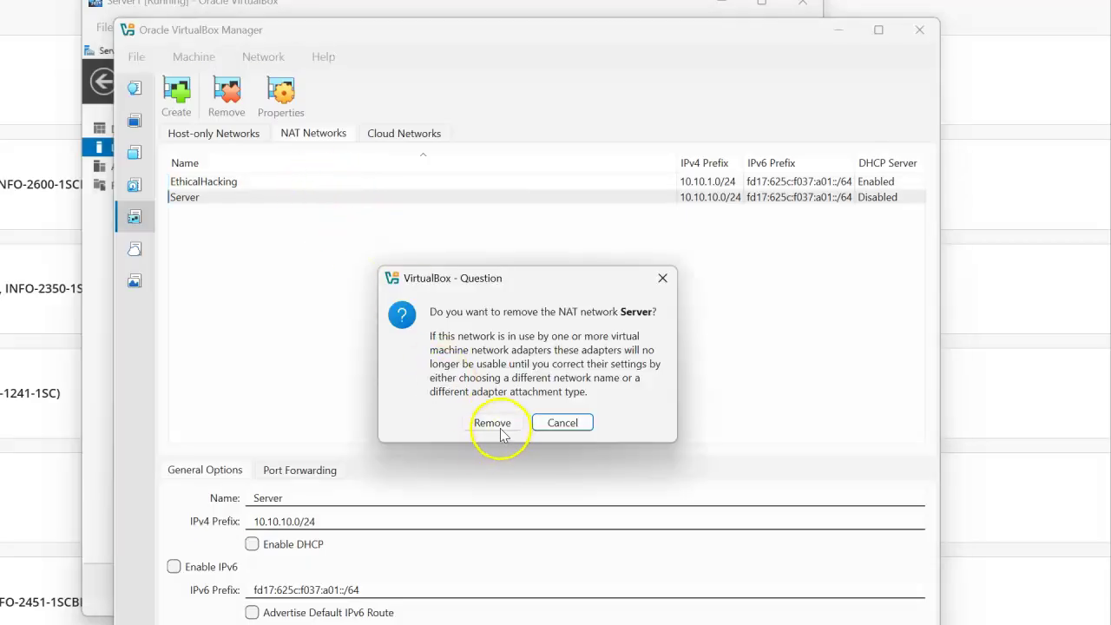
{"action": "left_click", "coordinate": [492, 424]}
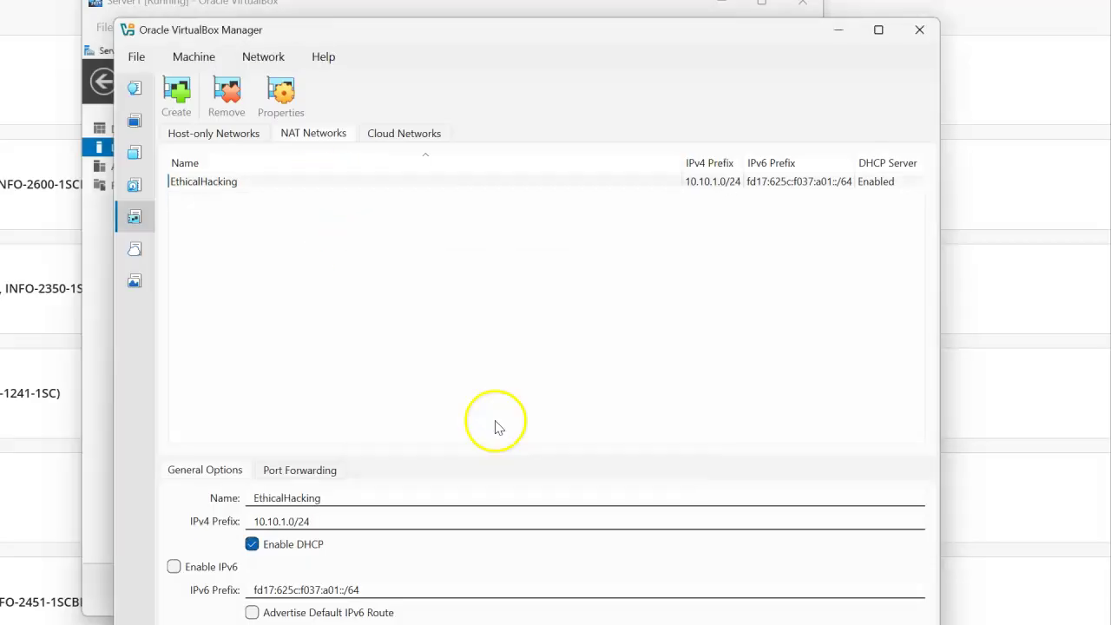
{"action": "right_click", "coordinate": [292, 183]}
{"action": "left_click", "coordinate": [330, 170]}
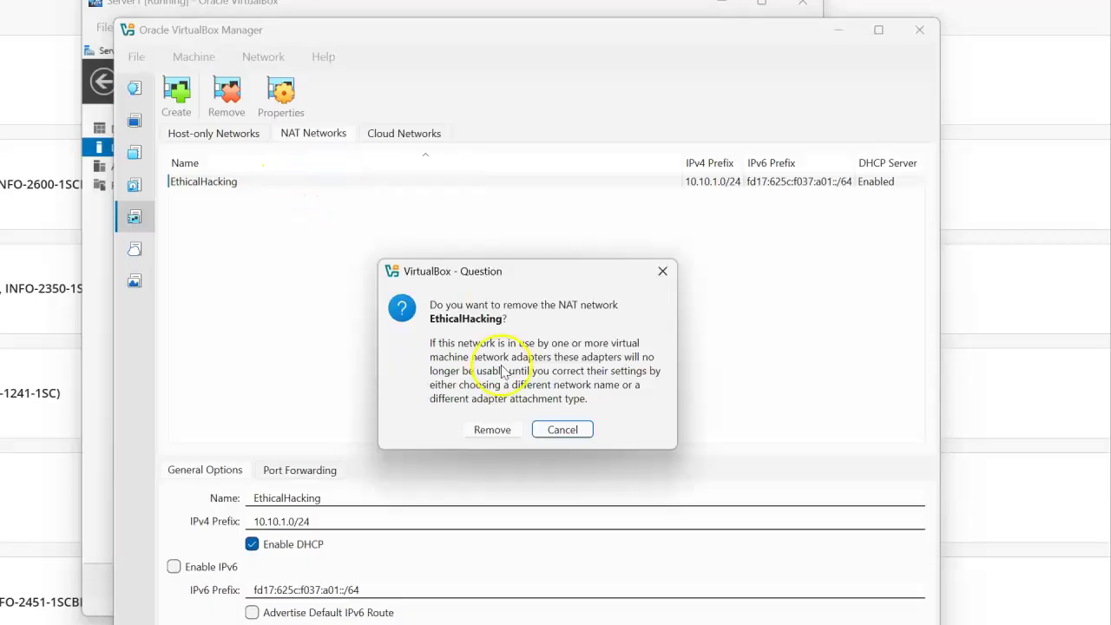
{"action": "left_click", "coordinate": [492, 428]}
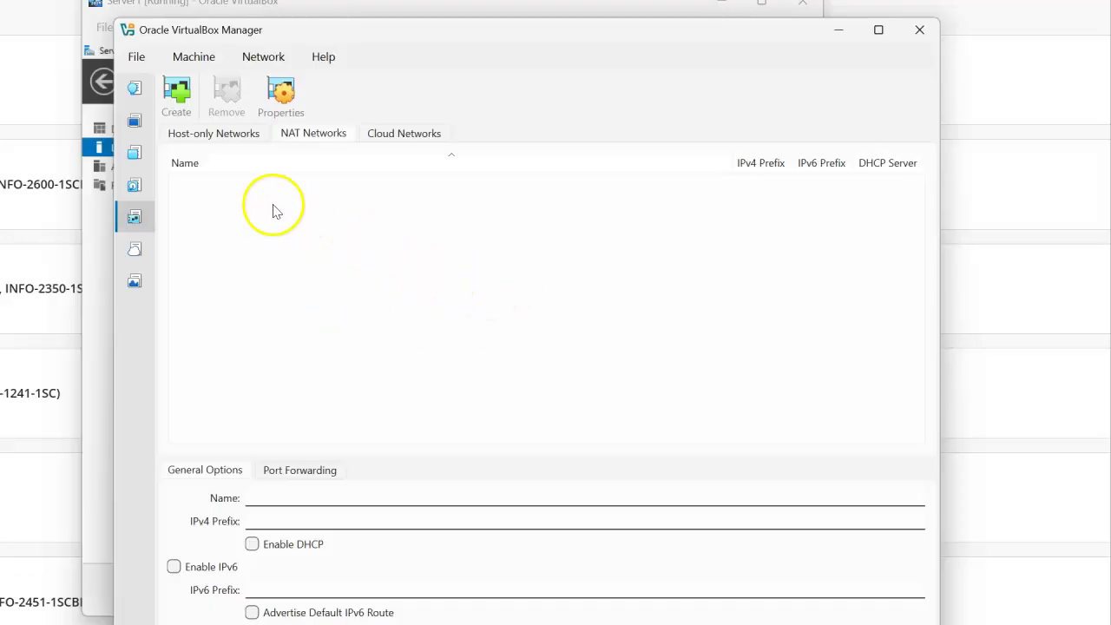
- Create a new NAT network named Server with IPv4 prefix 10.10.1.0/24
{"action": "left_click", "coordinate": [177, 90]}
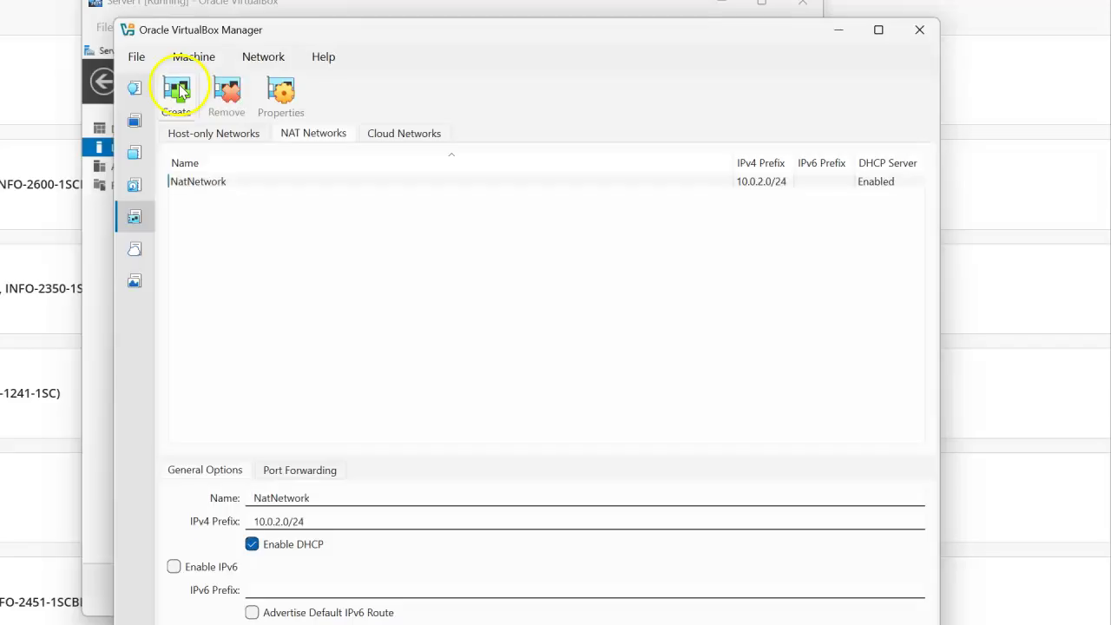
{"action": "left_click", "coordinate": [352, 497]}
{"action": "left_click_drag", "start_coordinate": [330, 497], "coordinate": [209, 497]}
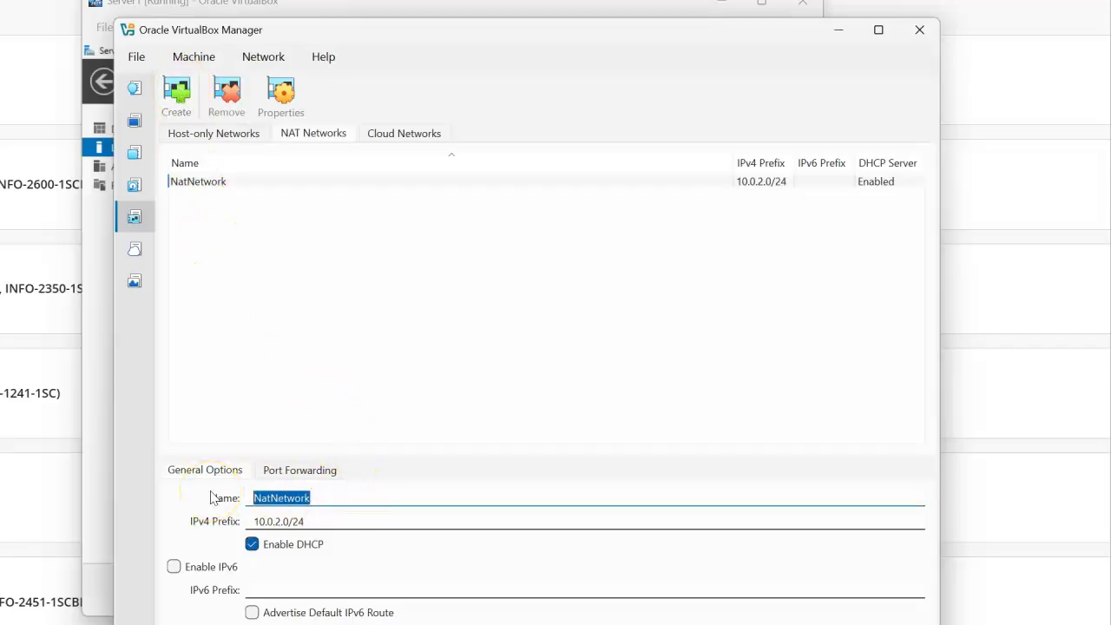
{"action": "type", "text": "Server"}
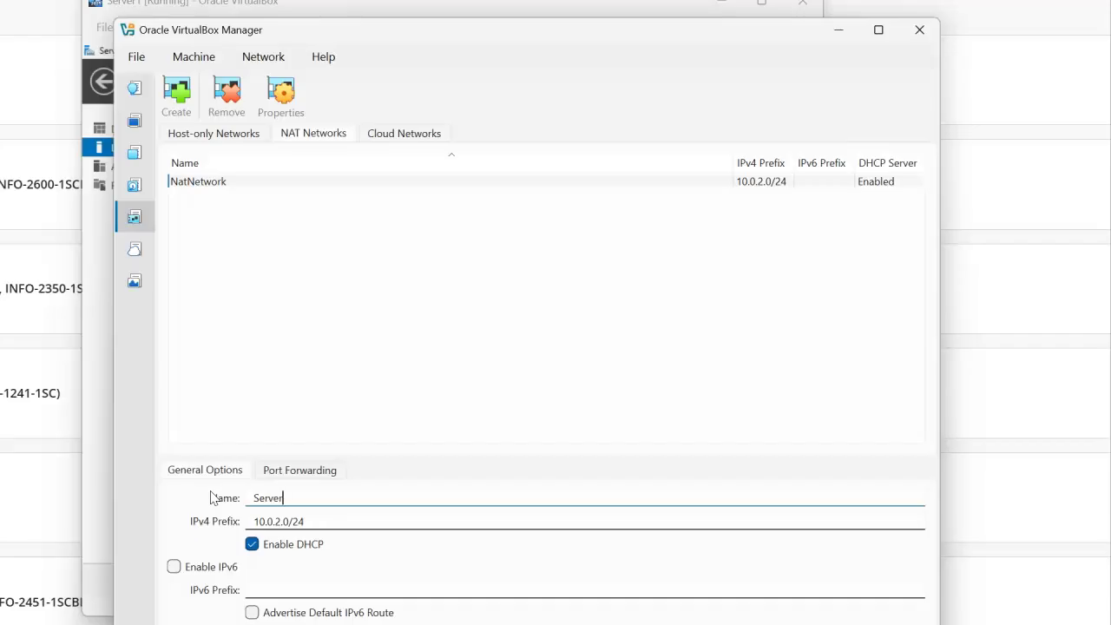
{"action": "left_click", "coordinate": [267, 520]}
{"action": "type", "text": "1"}
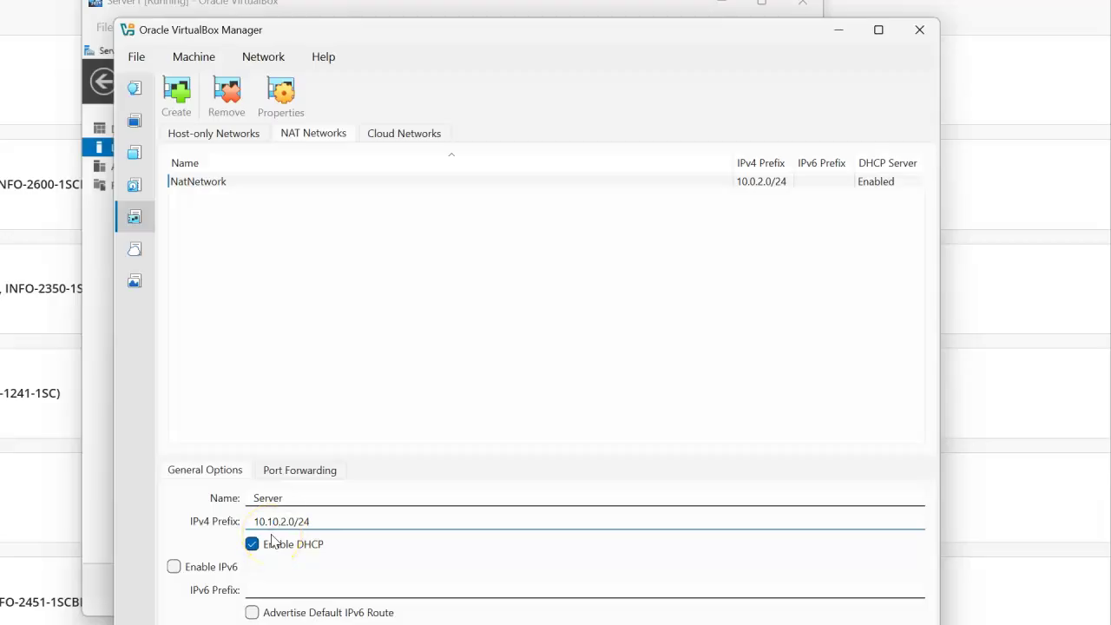
{"action": "key", "text": "Delete"}
{"action": "key", "text": "Delete"}
{"action": "type", "text": ".1"}
{"action": "left_click_drag", "start_coordinate": [297, 521], "coordinate": [264, 521]}
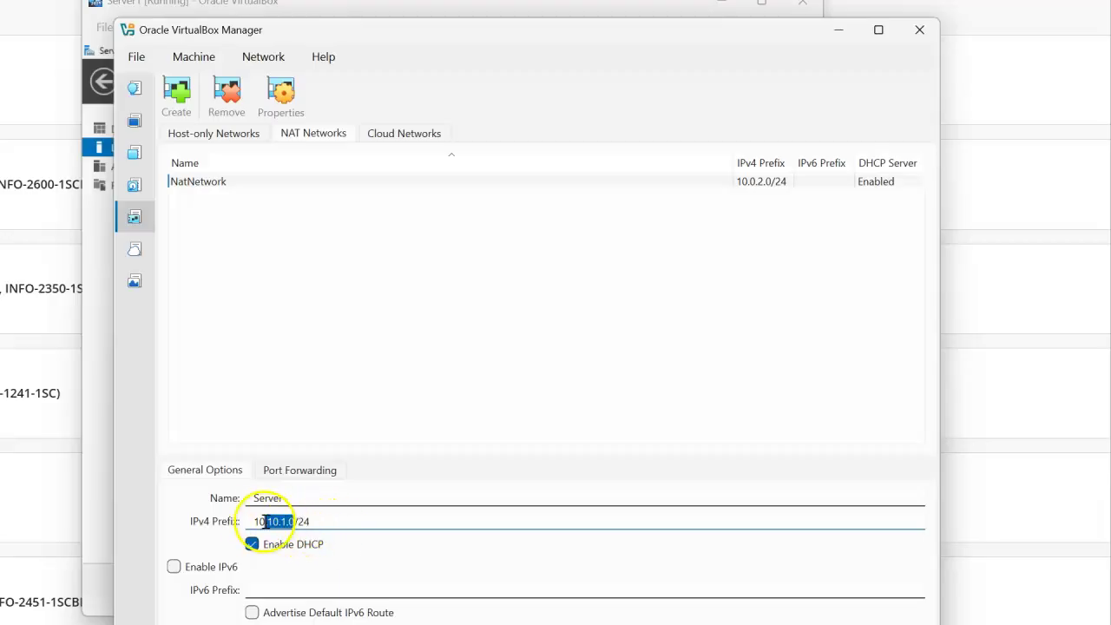
{"action": "left_click", "coordinate": [293, 522]}
{"action": "left_click", "coordinate": [317, 523]}
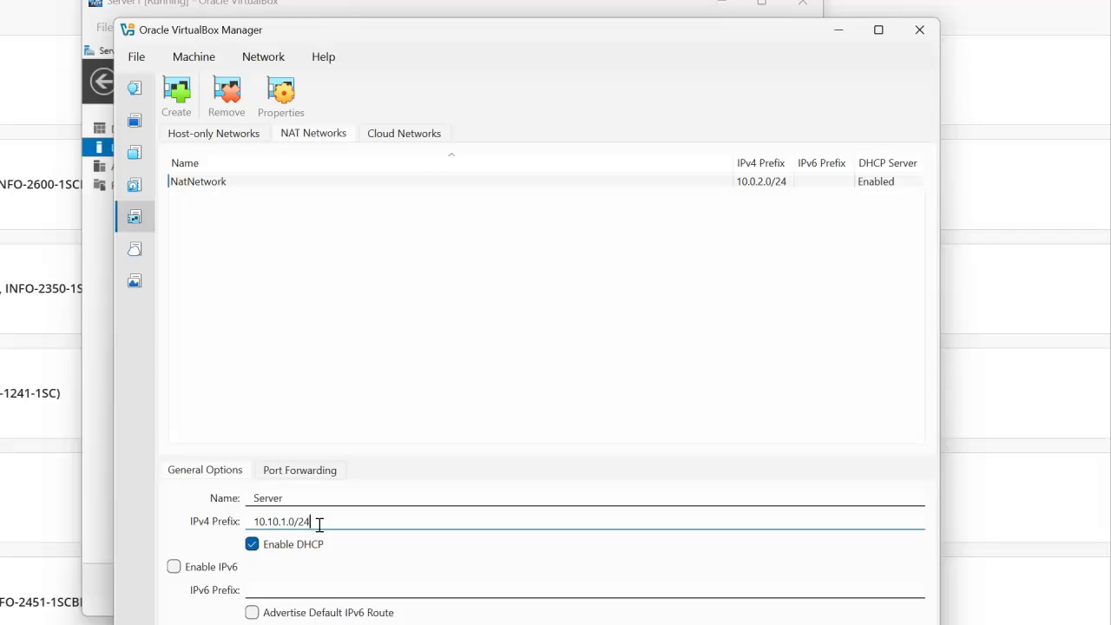
{"action": "left_click", "coordinate": [292, 522]}
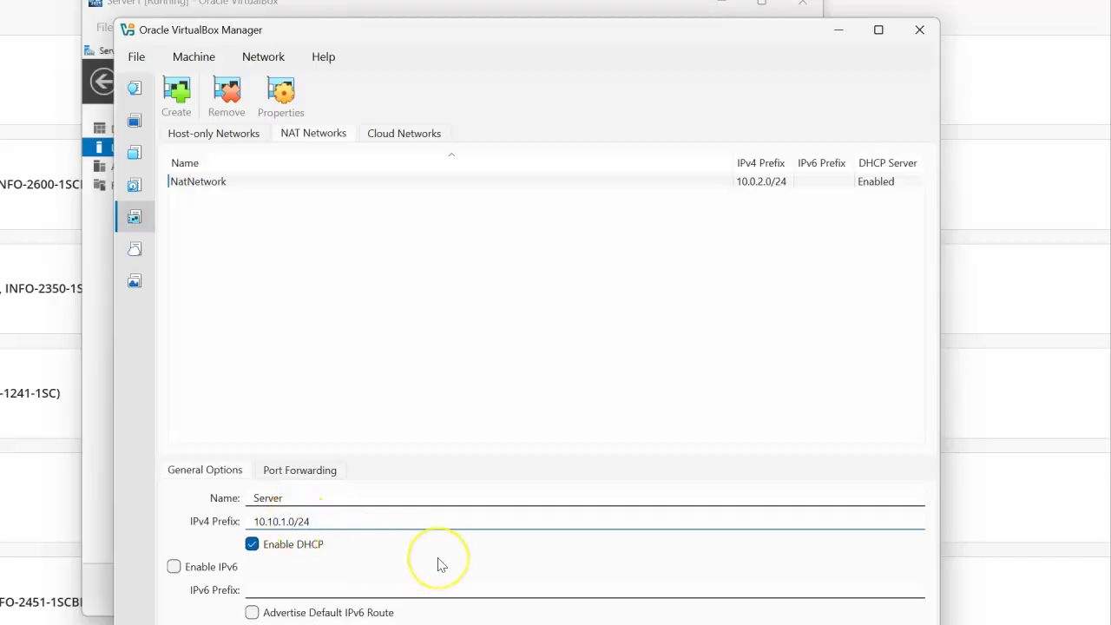
- Disable DHCP for the Server network, apply the change, and close the network manager
{"action": "left_click", "coordinate": [253, 545]}
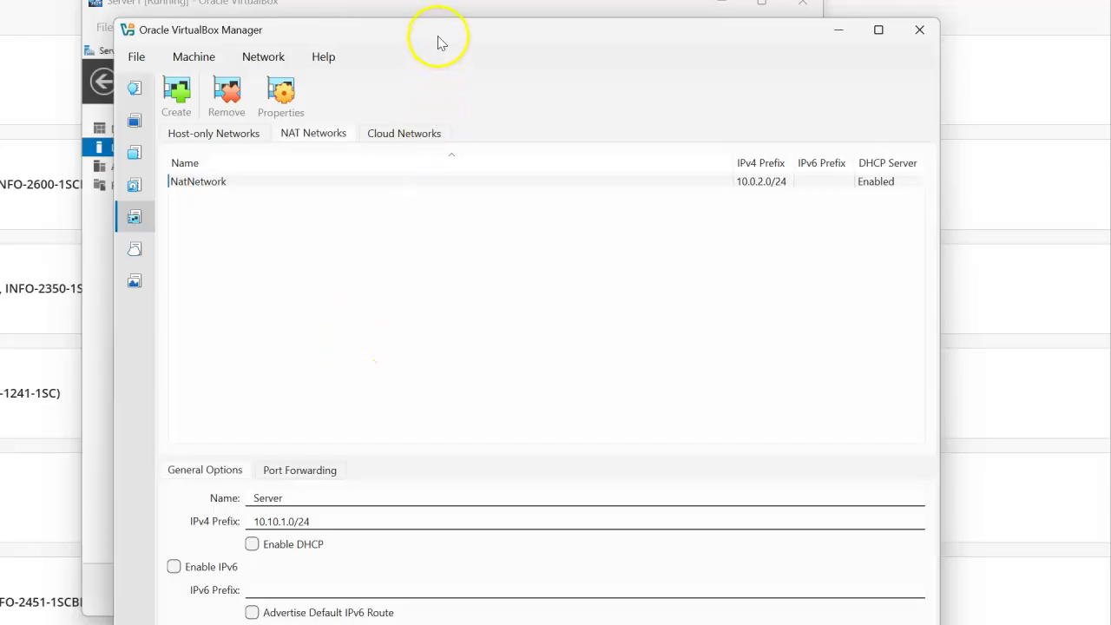
{"action": "left_click_drag", "start_coordinate": [439, 40], "coordinate": [439, 24]}
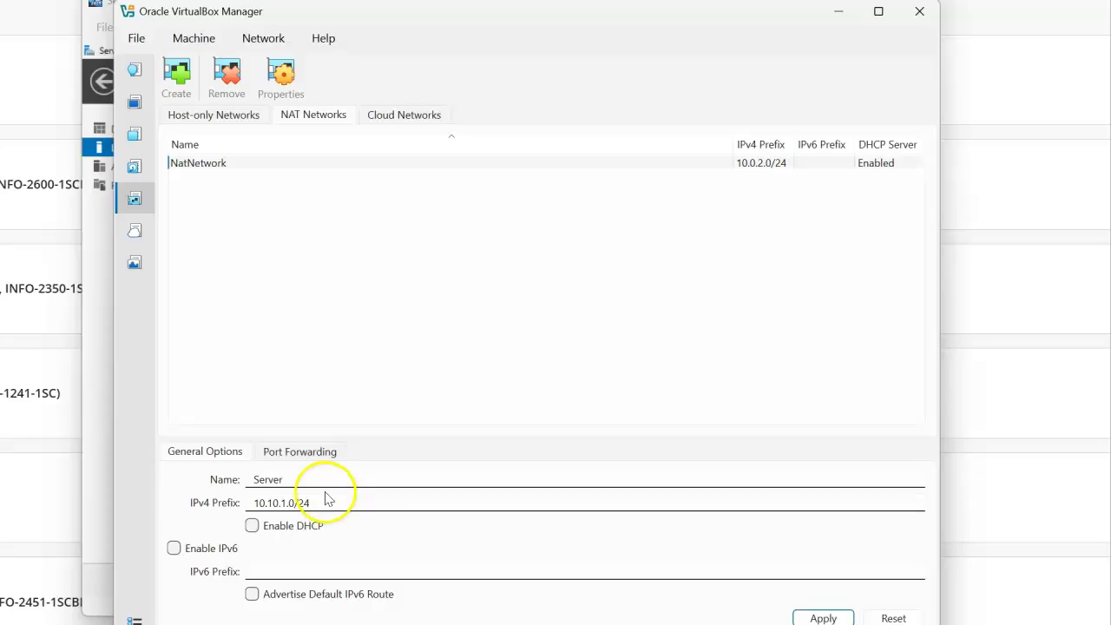
{"action": "left_click", "coordinate": [823, 617]}
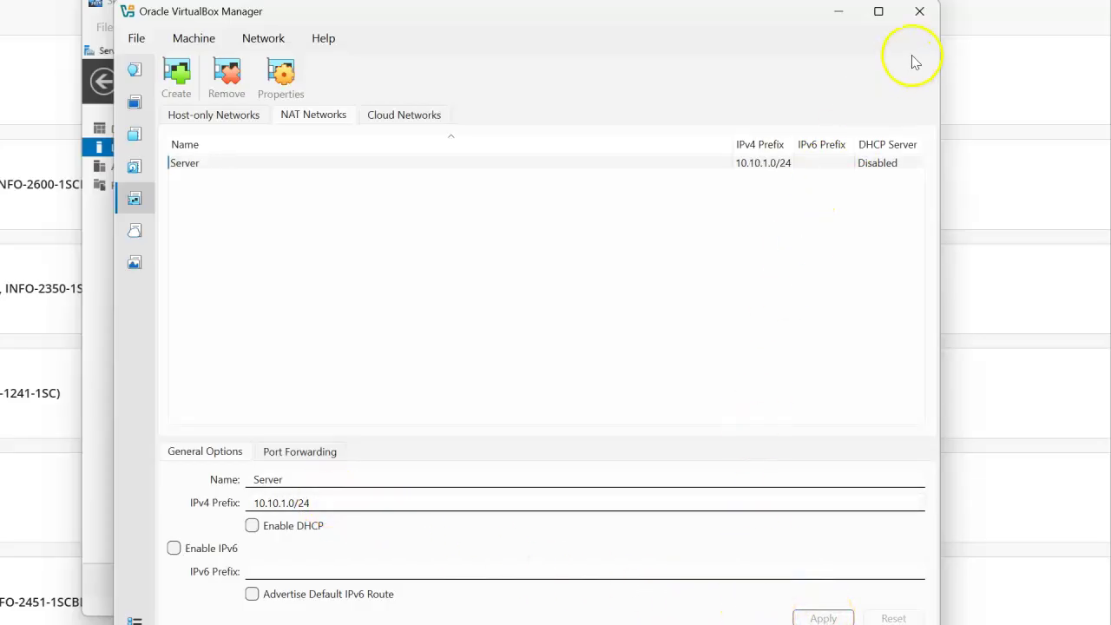
{"action": "left_click", "coordinate": [921, 12]}
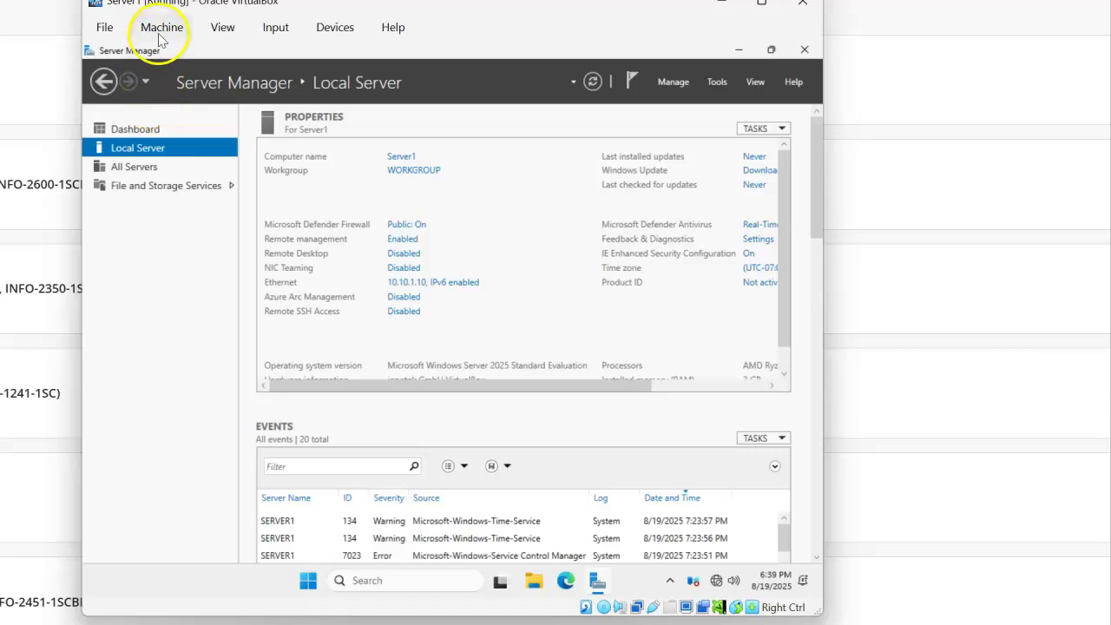
- In Server1's settings, set Adapter 1 to NAT Network 'Server' and save
{"action": "left_click", "coordinate": [160, 31]}
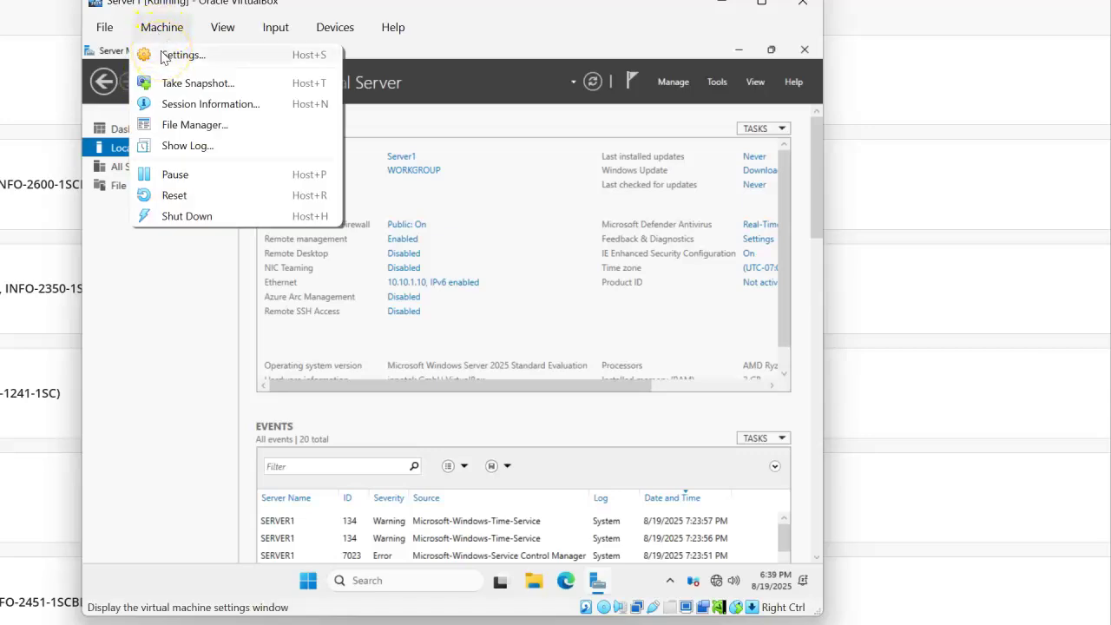
{"action": "left_click", "coordinate": [165, 56]}
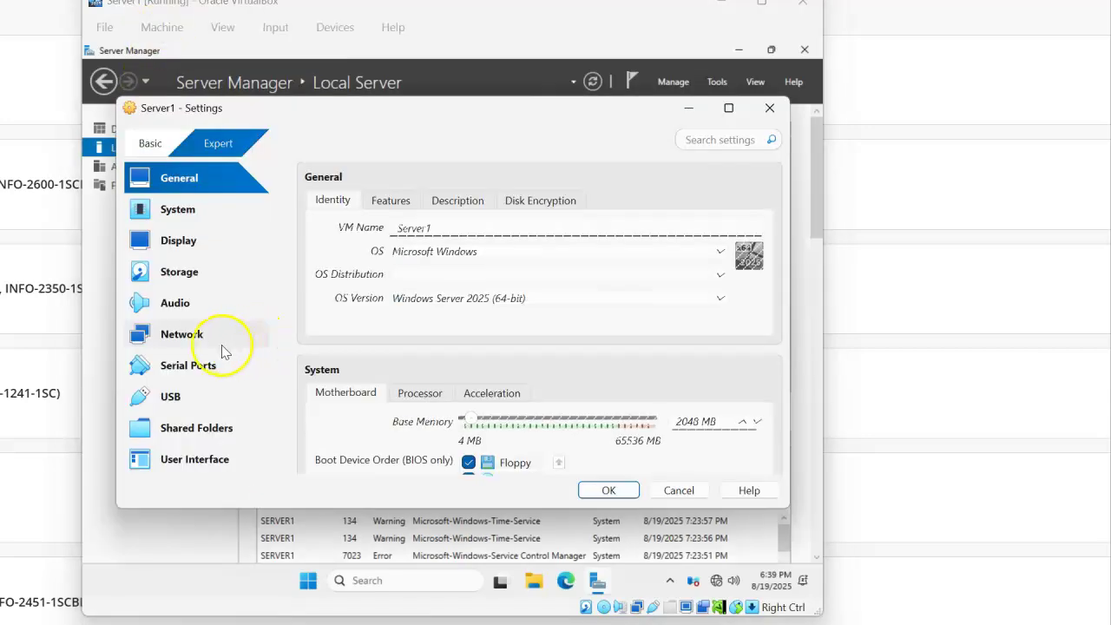
{"action": "left_click", "coordinate": [216, 337]}
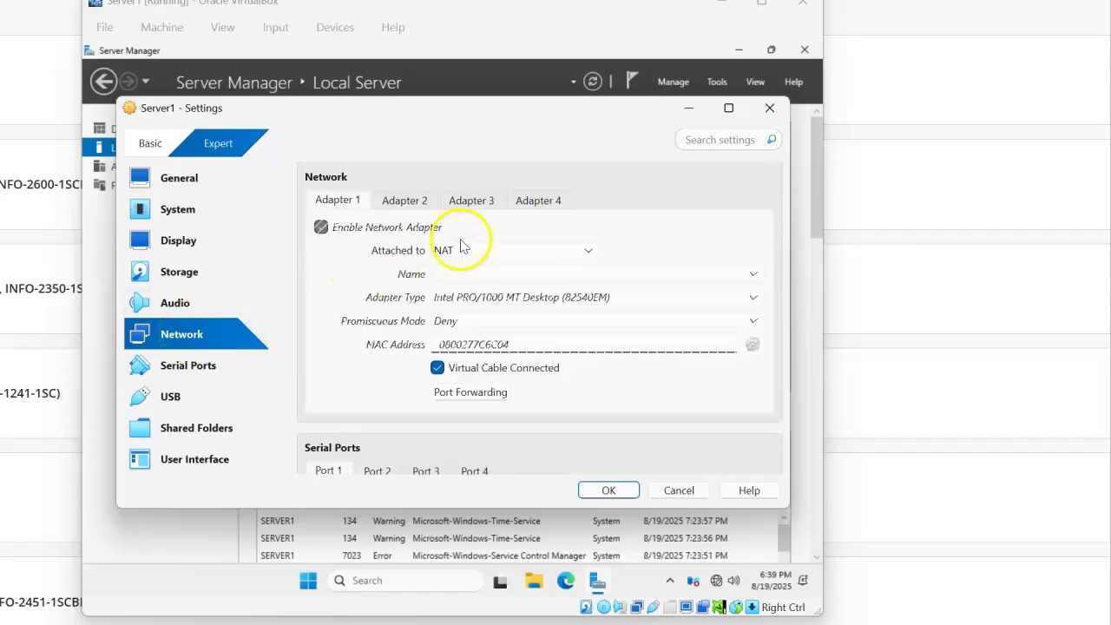
{"action": "left_click", "coordinate": [475, 251]}
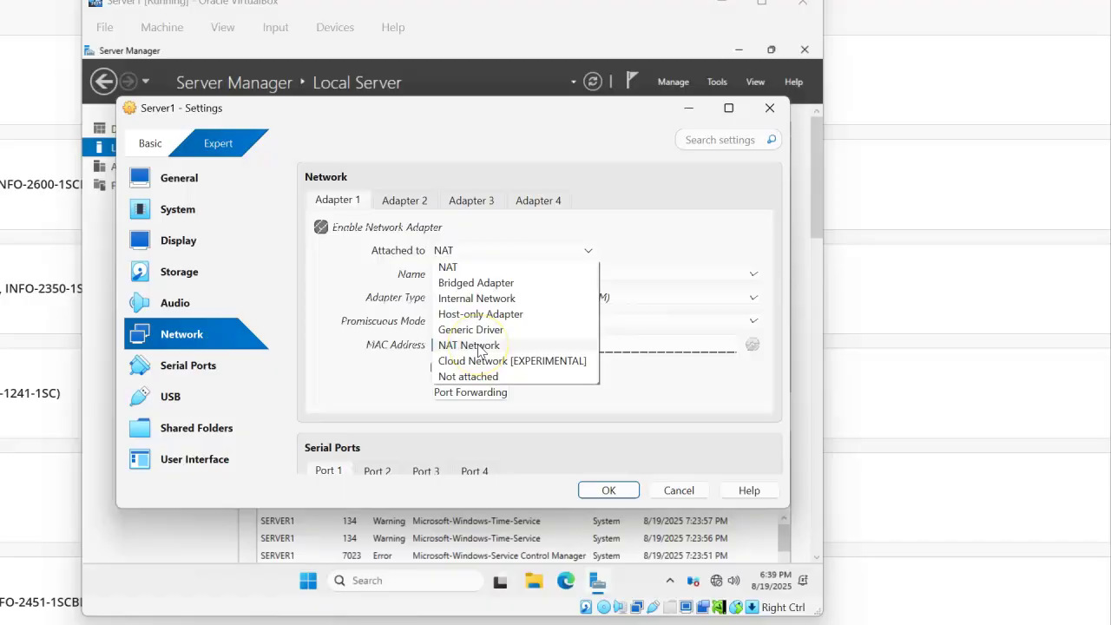
{"action": "left_click", "coordinate": [478, 346]}
{"action": "left_click", "coordinate": [484, 278]}
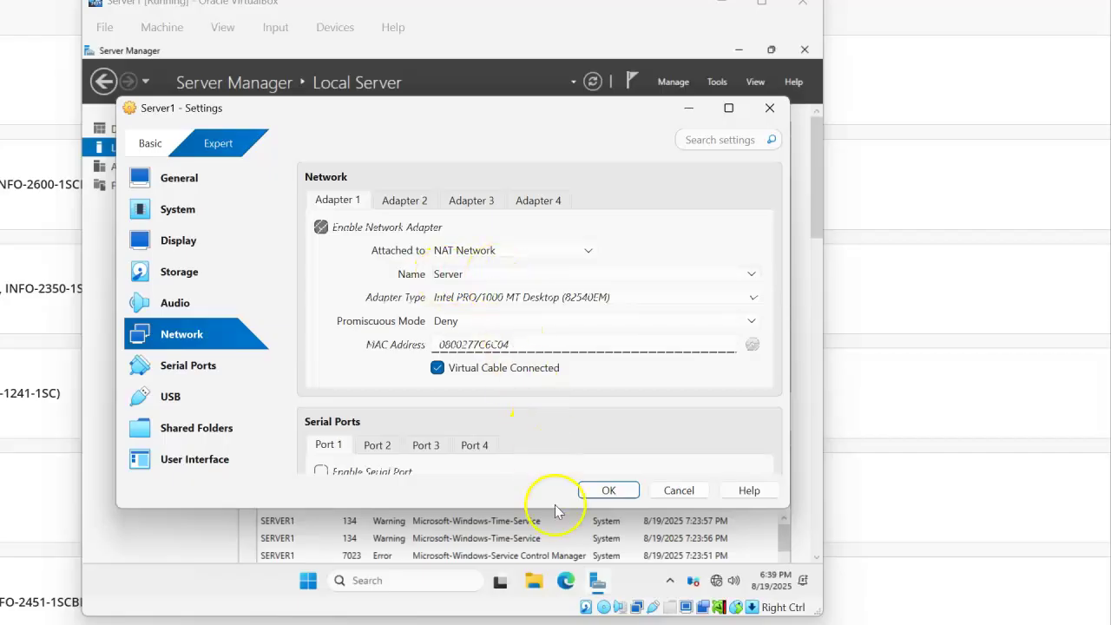
{"action": "left_click", "coordinate": [605, 490]}
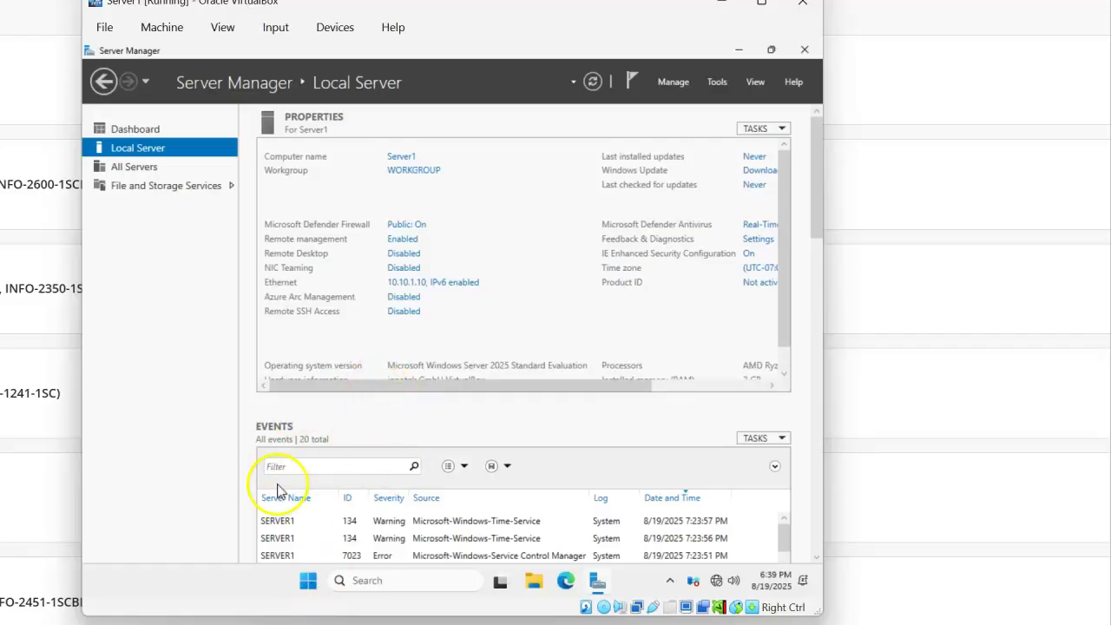
- Close Server1's window and choose 'Power off the machine' to shut it down
{"action": "key", "text": "Control_R+q"}
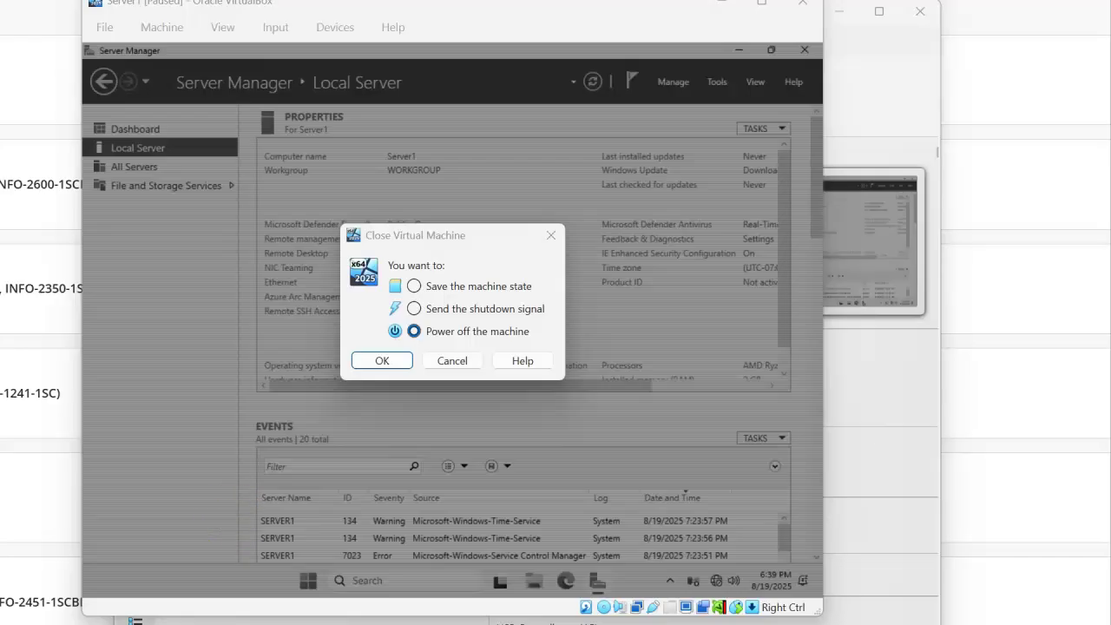
{"action": "key", "text": "Return"}
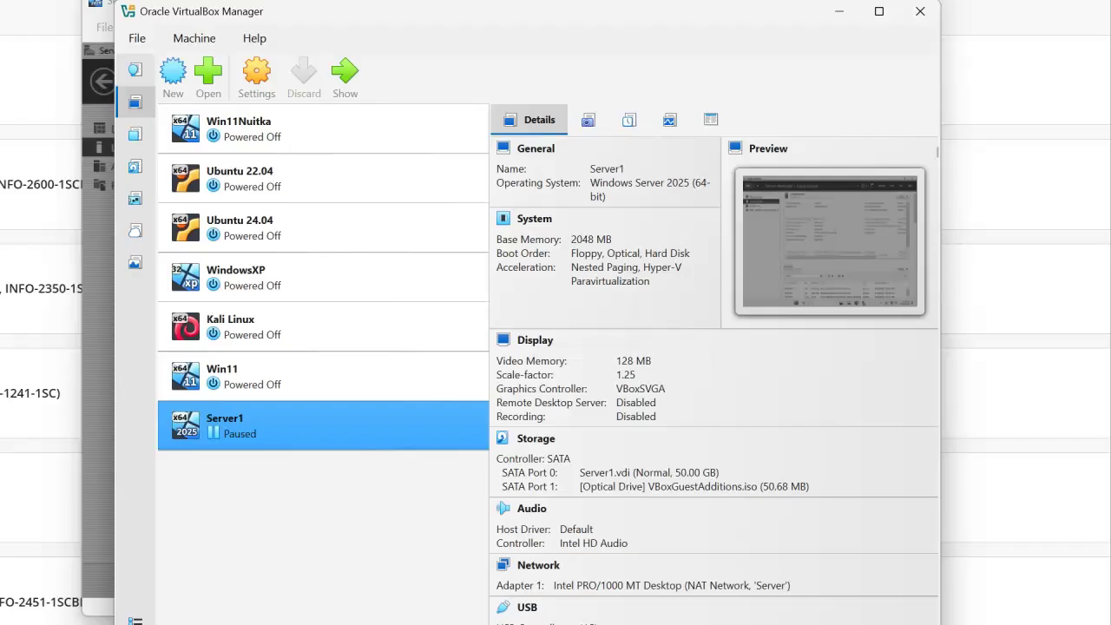
{"action": "right_click", "coordinate": [302, 429]}
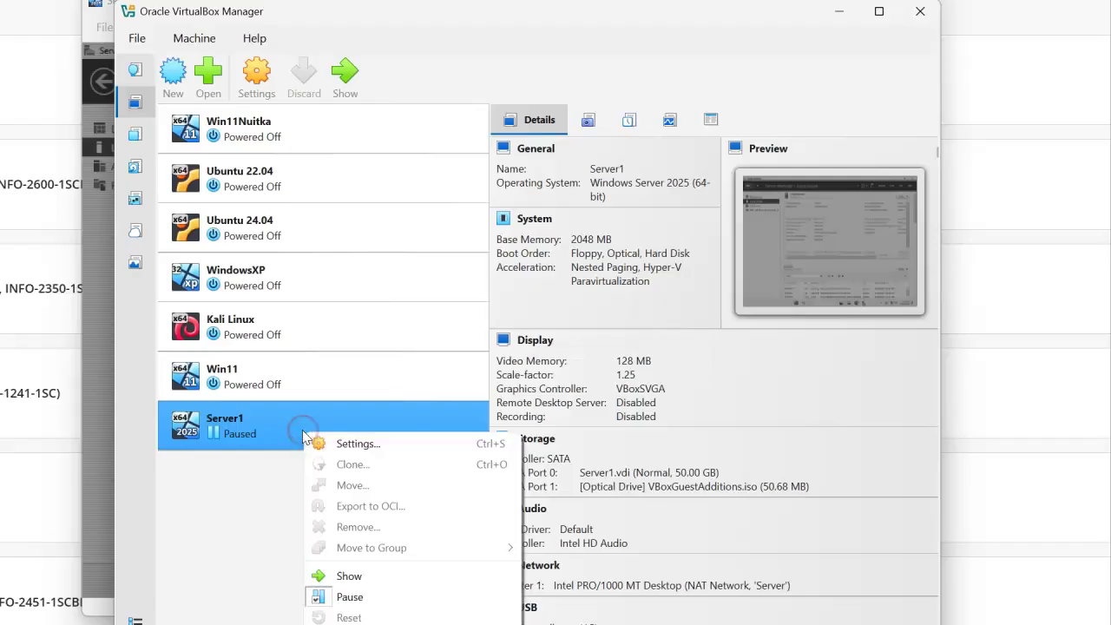
{"action": "left_click", "coordinate": [349, 577]}
{"action": "key", "text": "alt+F4"}
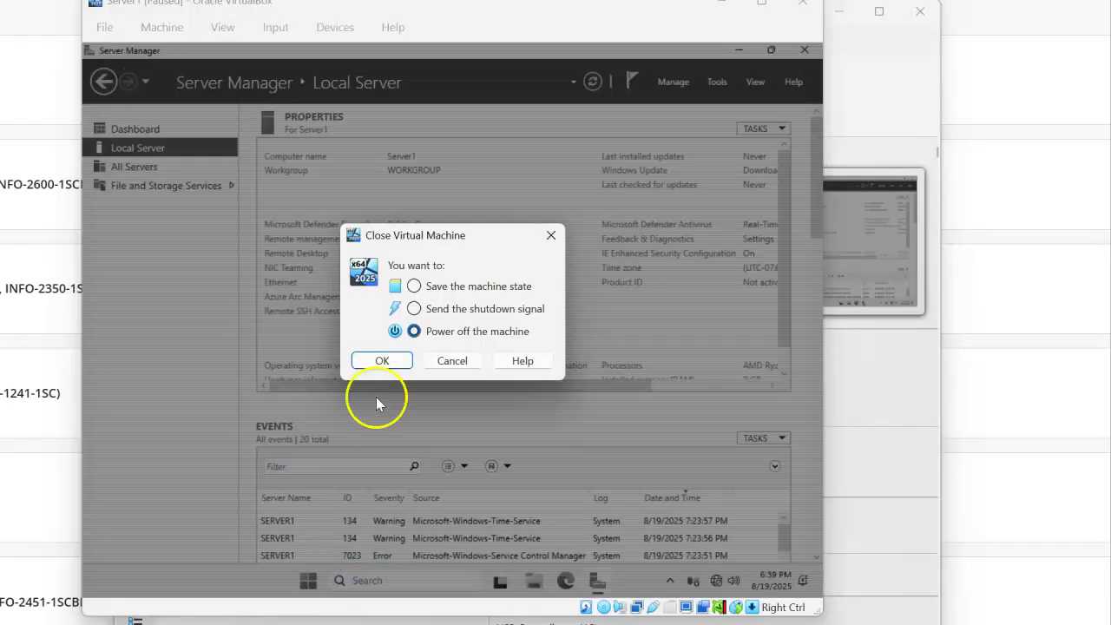
{"action": "left_click", "coordinate": [452, 360]}
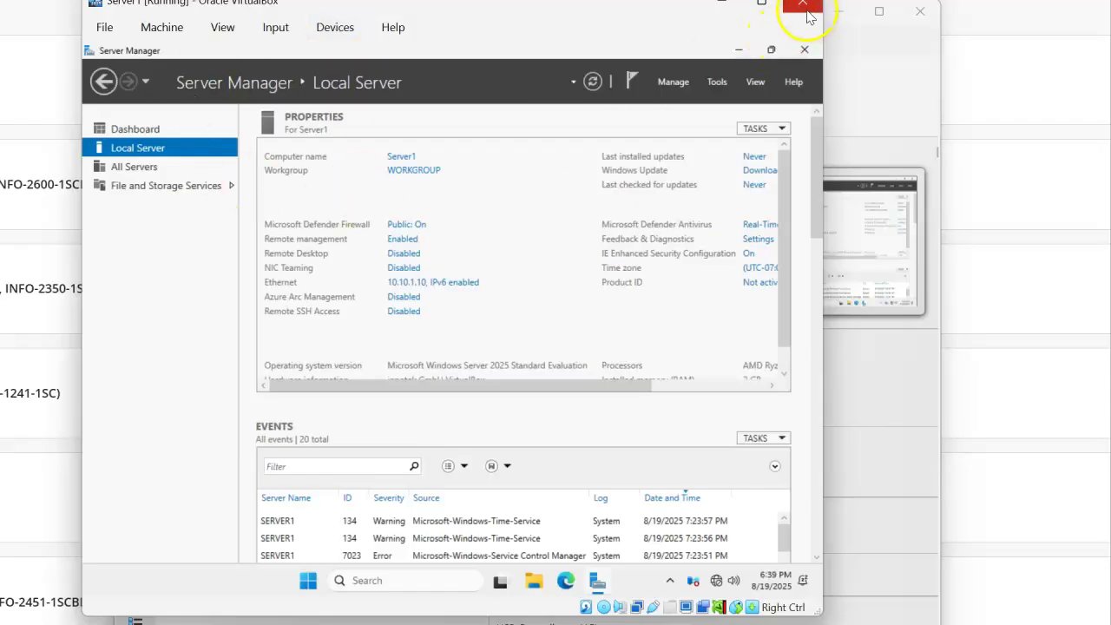
{"action": "left_click", "coordinate": [802, 9]}
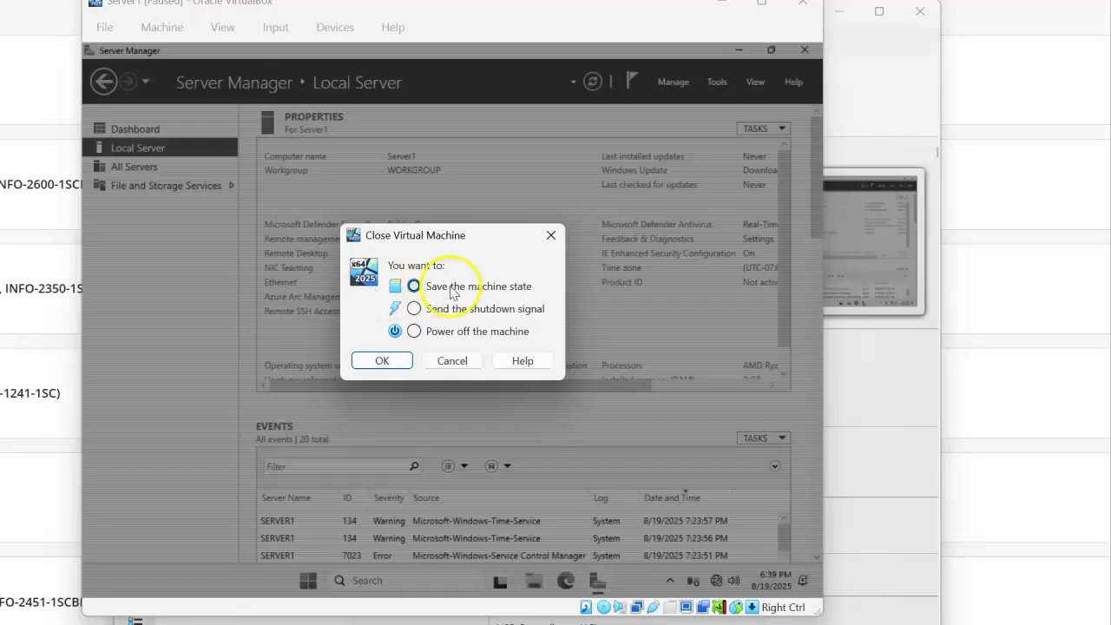
{"action": "left_click", "coordinate": [414, 331]}
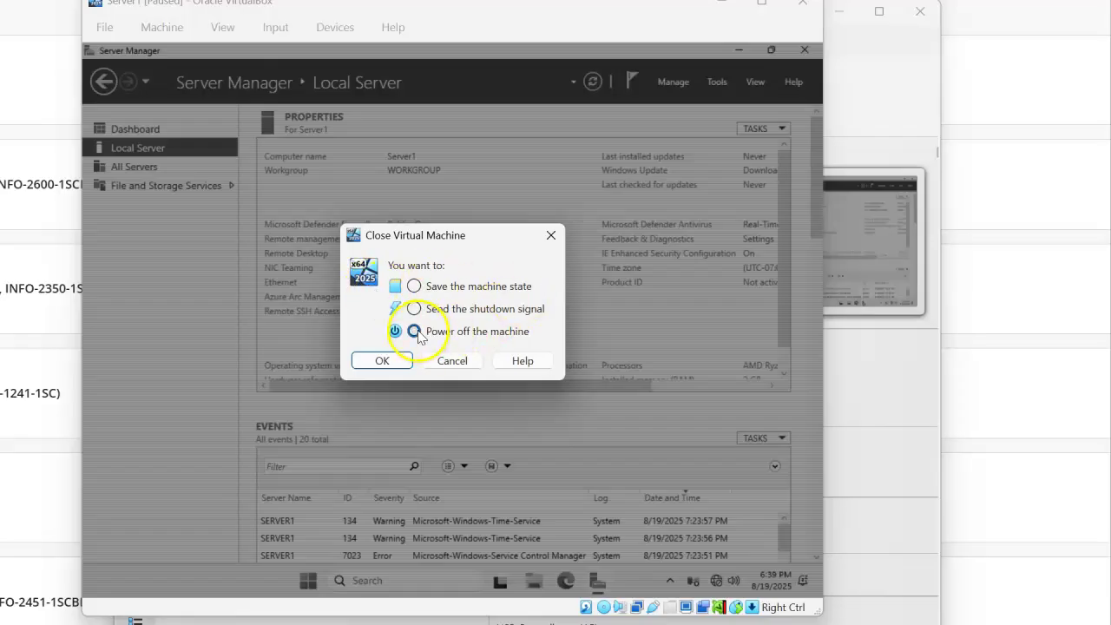
{"action": "left_click", "coordinate": [387, 363]}
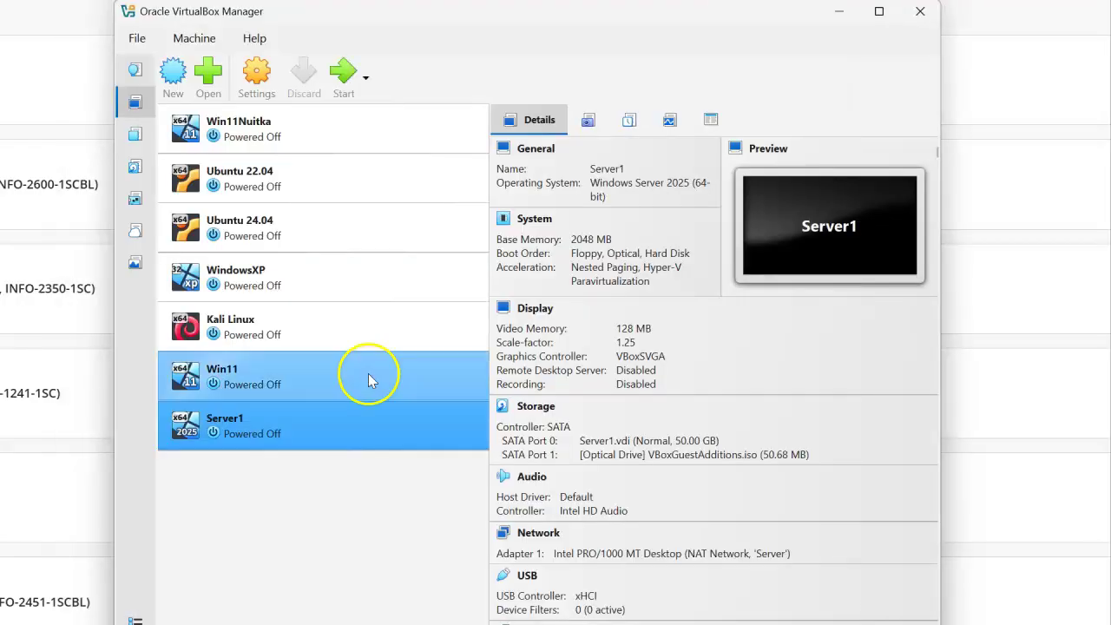
- Start Server1, return to its machine window, and close Server Manager in the guest
{"action": "left_click", "coordinate": [348, 79]}
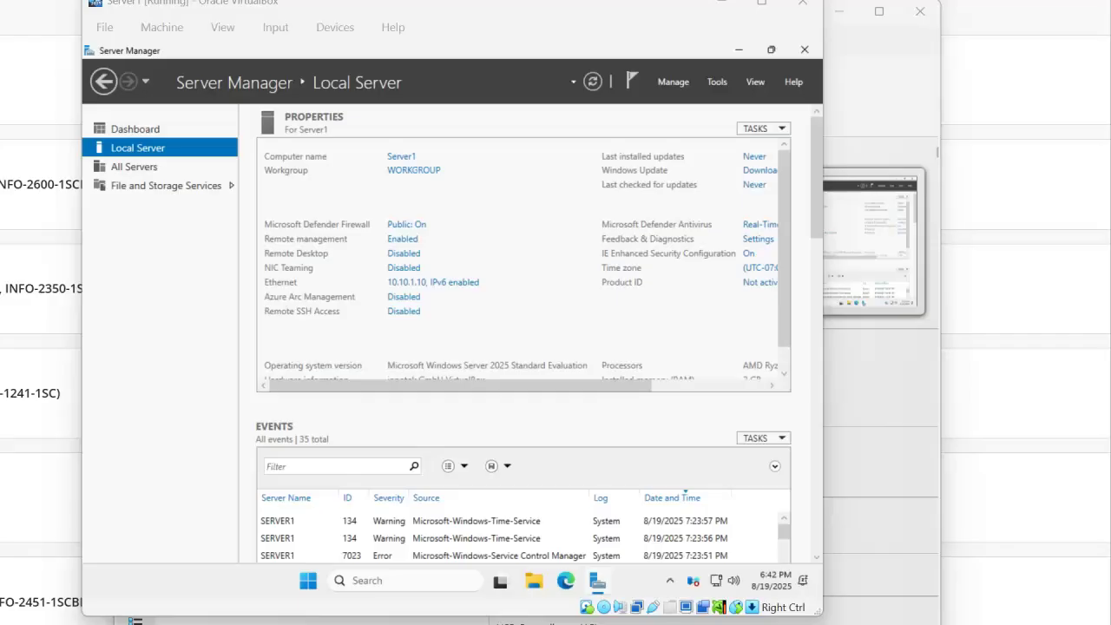
{"action": "left_click", "coordinate": [870, 115]}
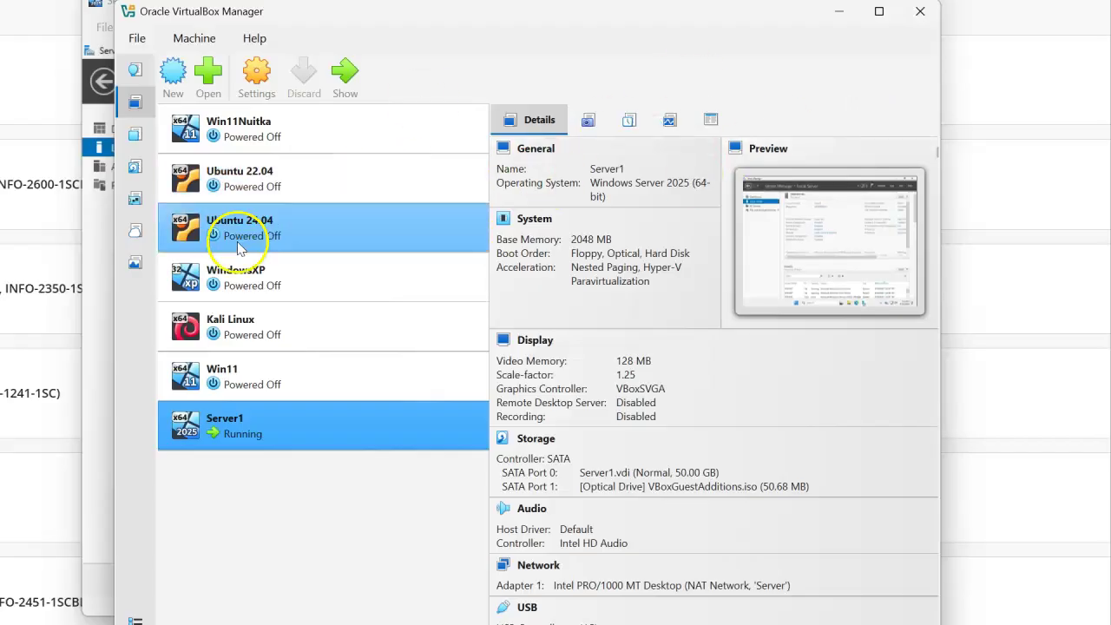
{"action": "left_click", "coordinate": [104, 426]}
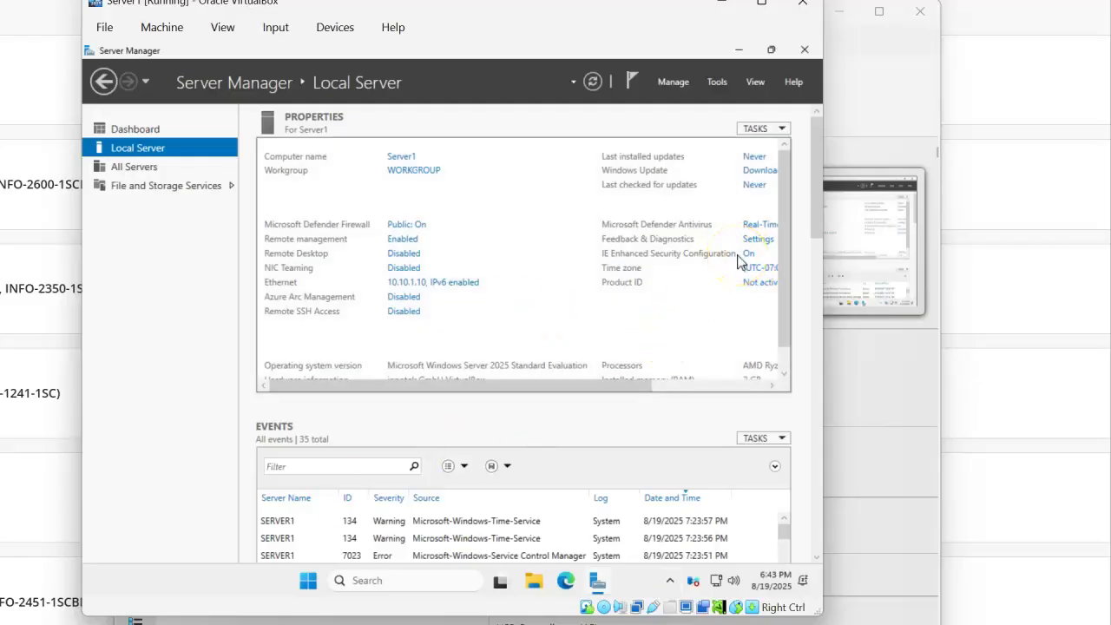
{"action": "left_click", "coordinate": [804, 52]}
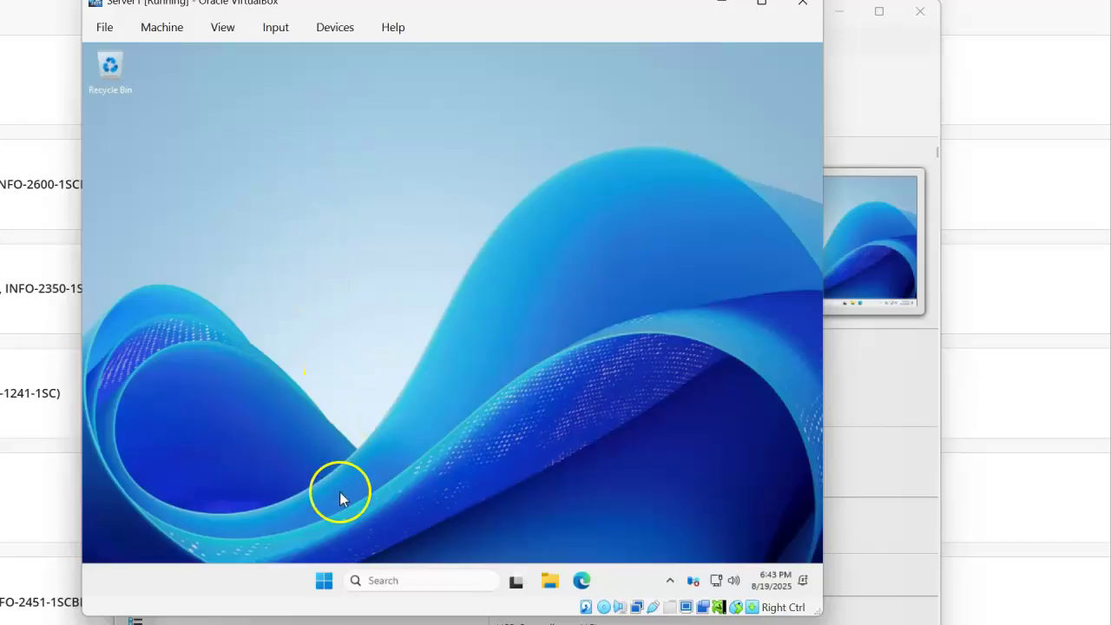
- Shut down the Windows Server guest from the Start menu's power options and accept the reason prompt
{"action": "left_click", "coordinate": [324, 582]}
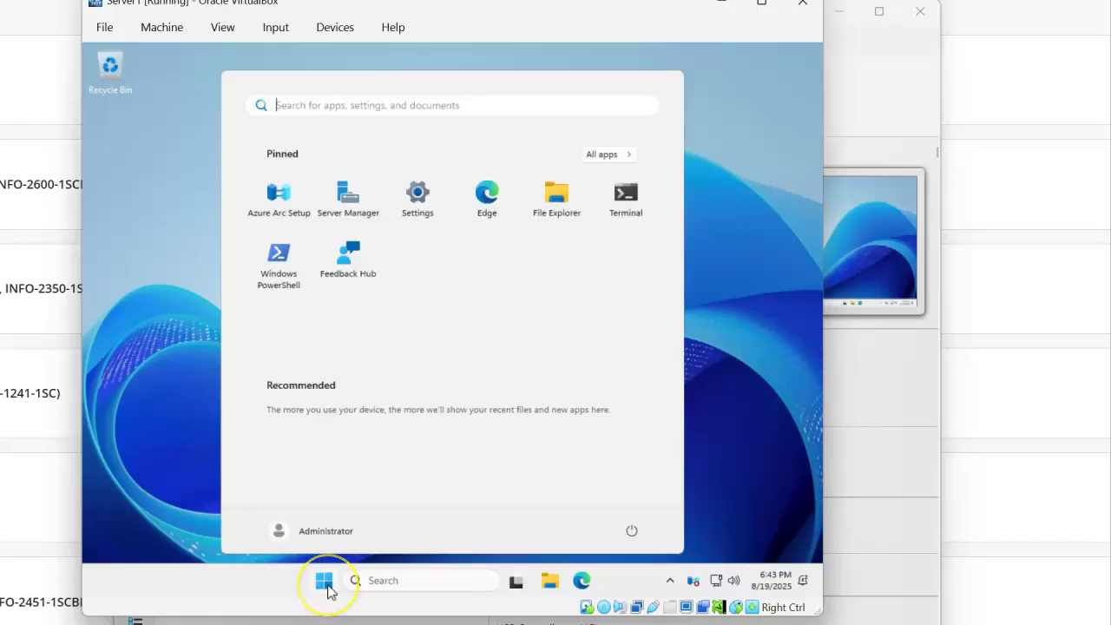
{"action": "left_click", "coordinate": [630, 532]}
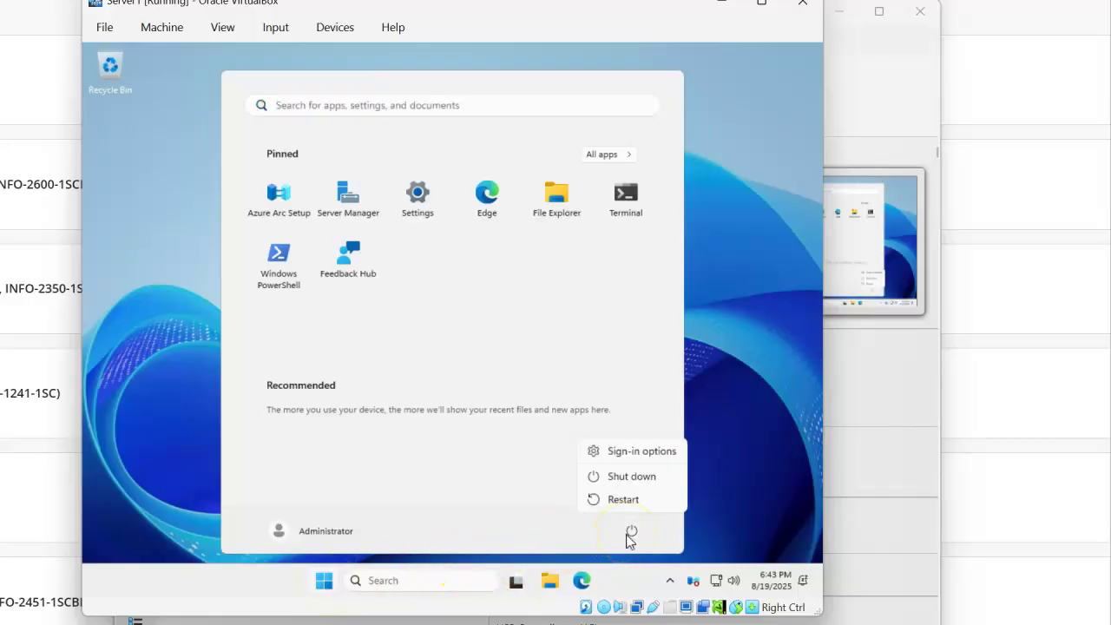
{"action": "left_click", "coordinate": [628, 479]}
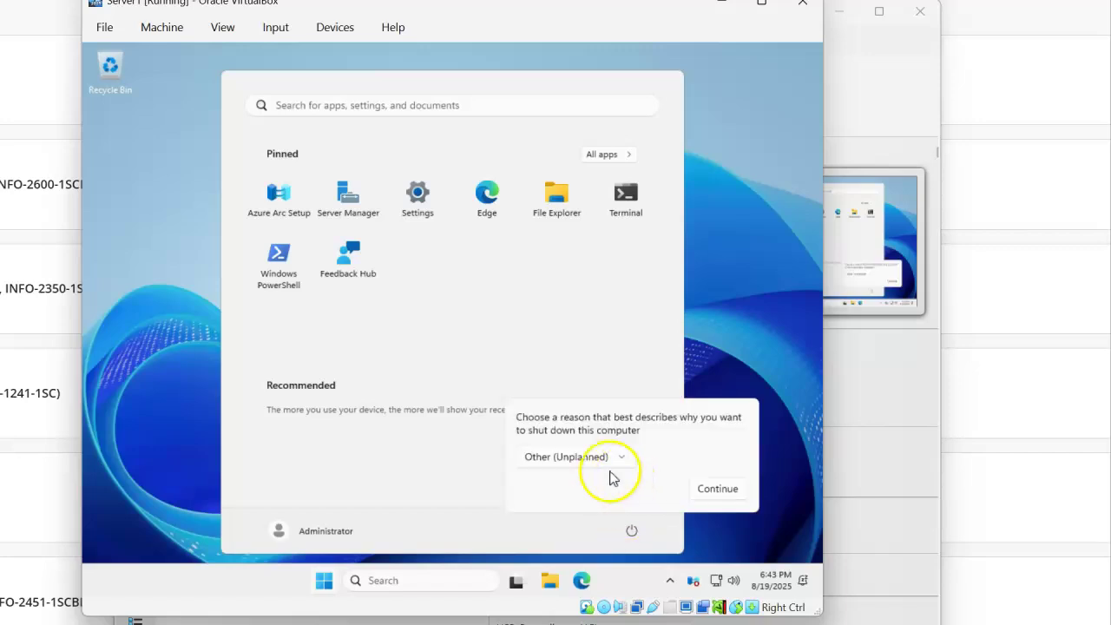
{"action": "left_click", "coordinate": [719, 490]}
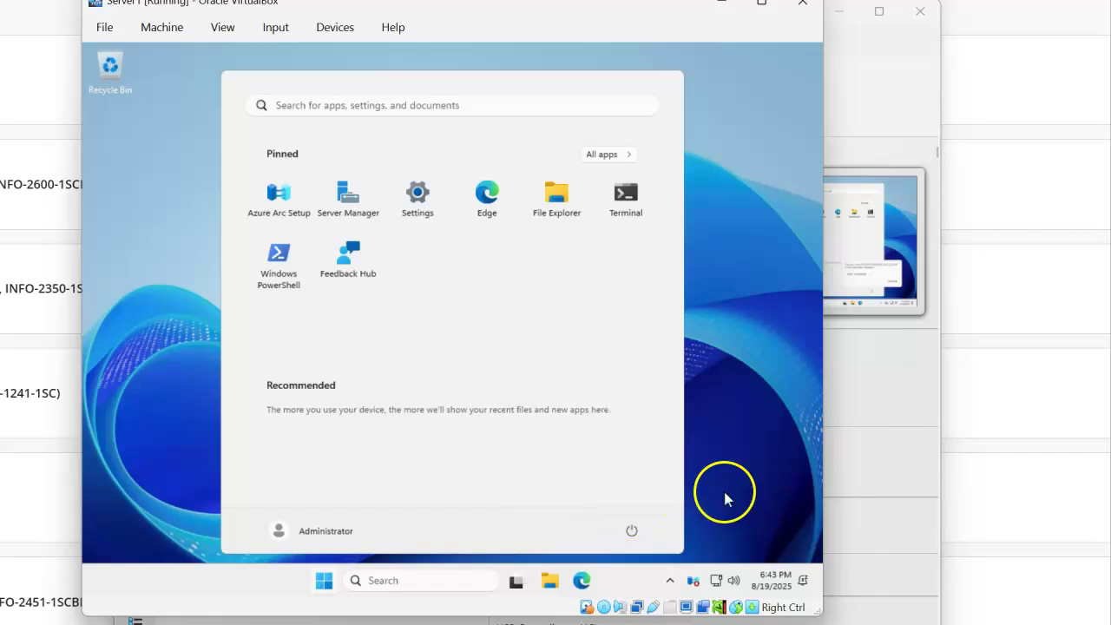